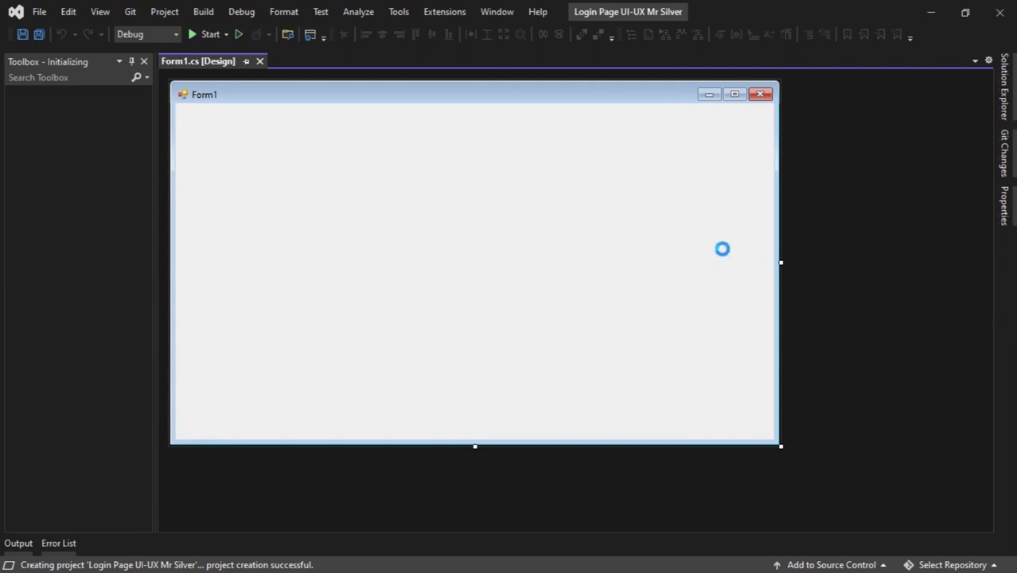
# - Open the form's properties and set its StartPosition to CenterScreen
pyautogui.rightClick(475, 224)
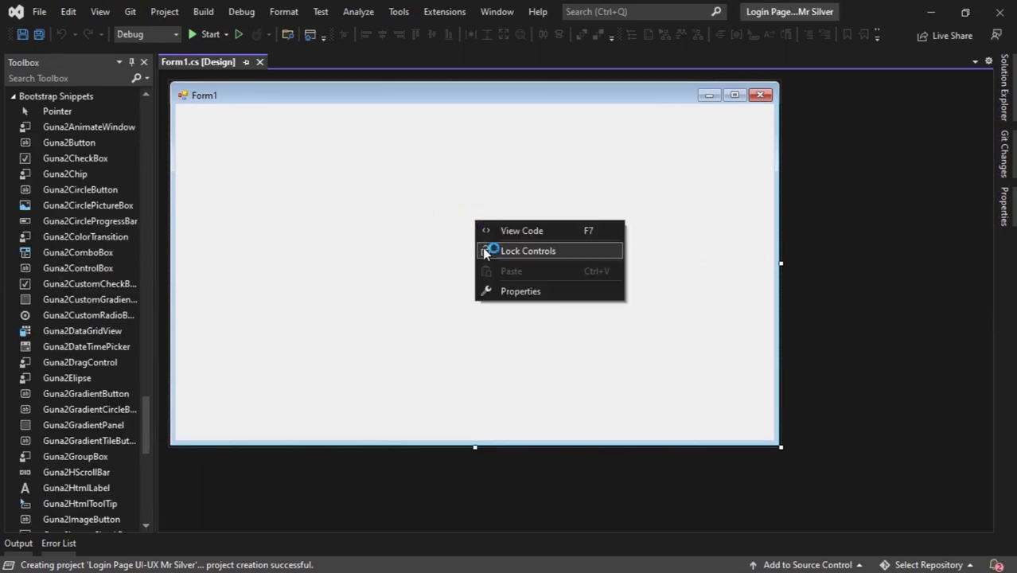
pyautogui.click(480, 288)
pyautogui.scroll(-9, 931, 366)
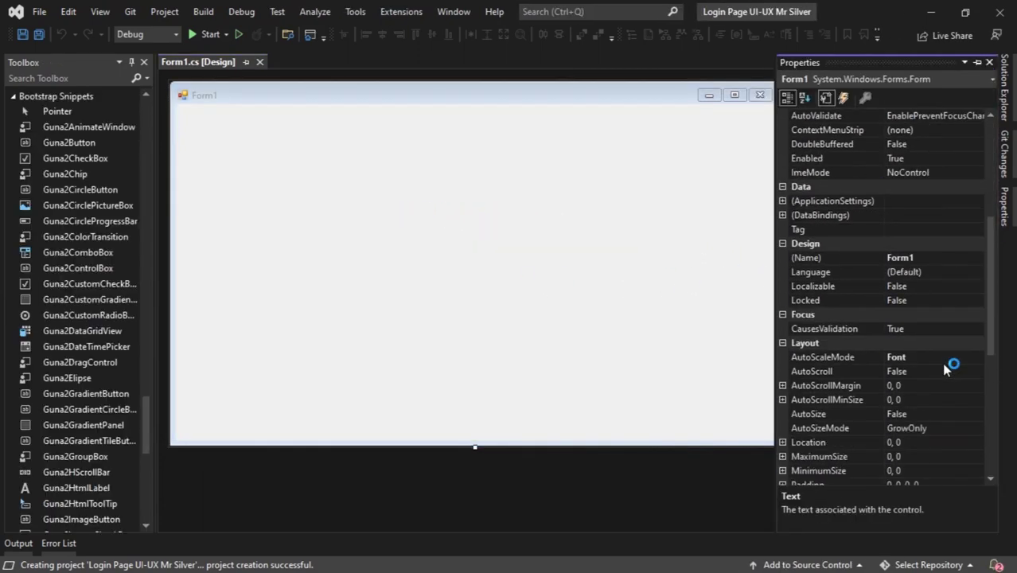
pyautogui.click(927, 257)
pyautogui.click(977, 257)
pyautogui.click(875, 286)
# - Set the form's Size to 647, 414
pyautogui.click(929, 243)
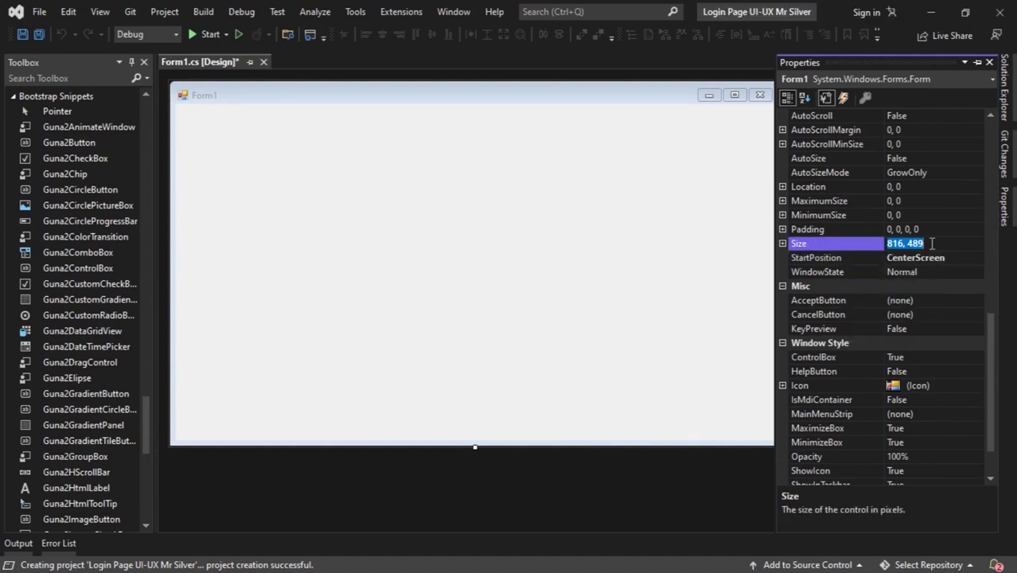
pyautogui.write('647,414')
pyautogui.press('Return')
# - Set the form's FormBorderStyle to None
pyautogui.scroll(12, 972, 159)
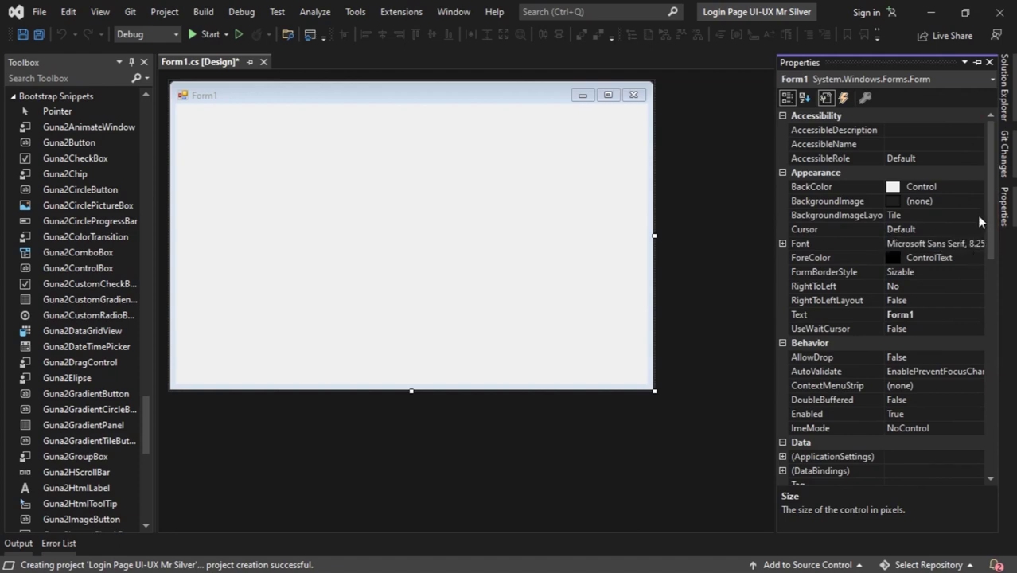
pyautogui.click(971, 271)
pyautogui.click(978, 273)
pyautogui.click(933, 288)
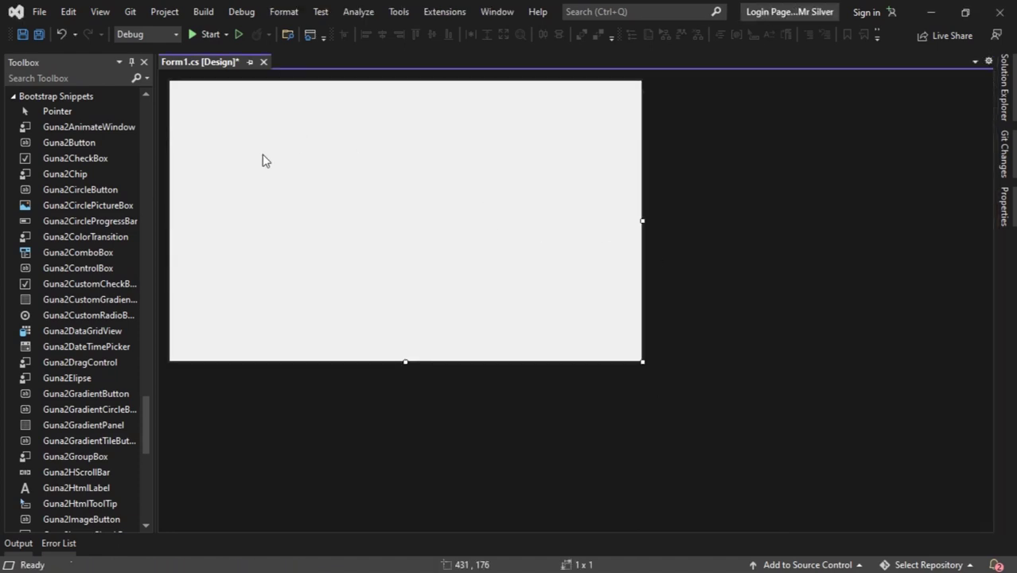
# - Search the toolbox for panel controls and try to place a Guna2GradientPanel on the form
pyautogui.click(61, 77)
pyautogui.write('pane')
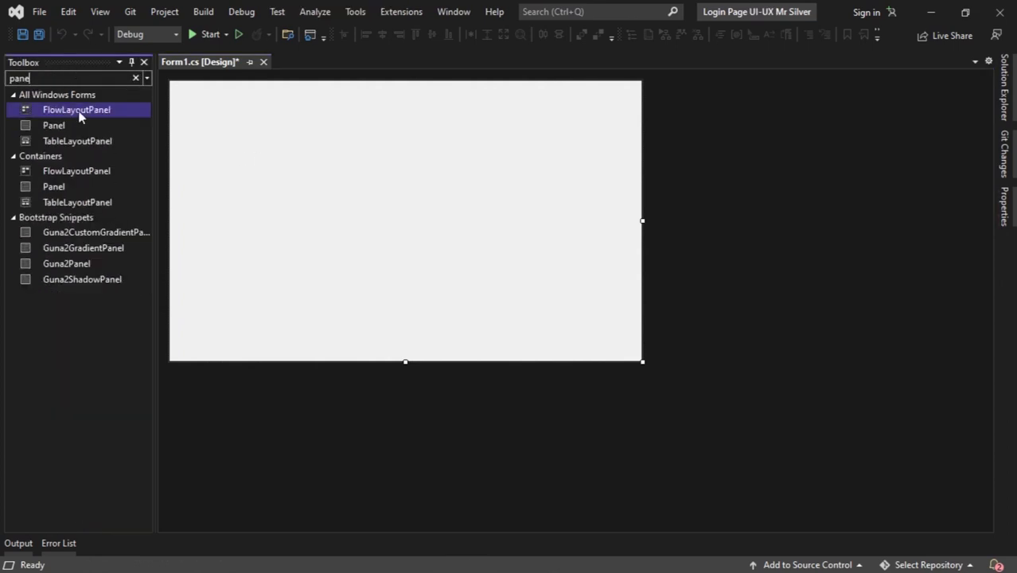
pyautogui.moveTo(83, 249); pyautogui.dragTo(272, 248)
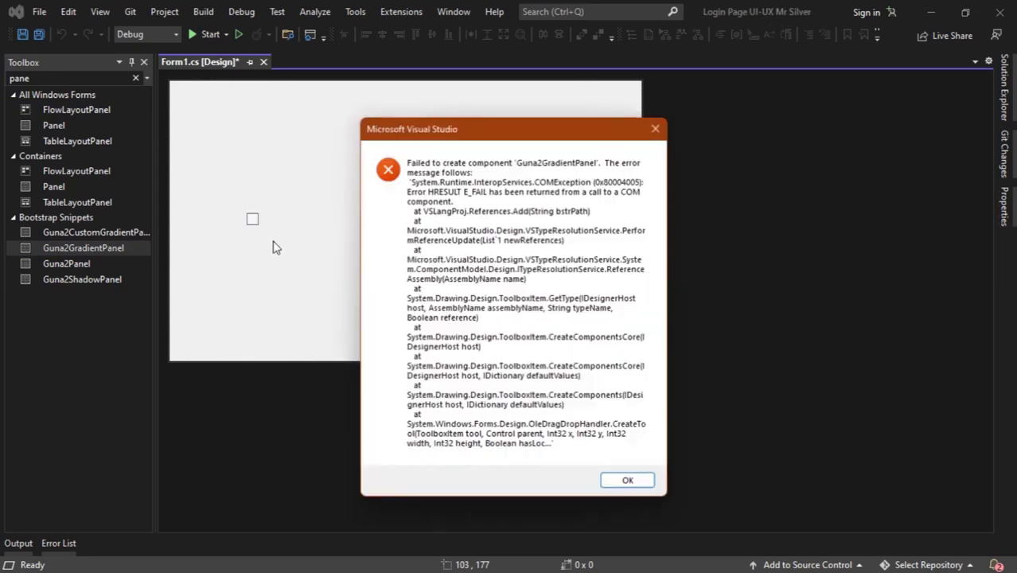
pyautogui.click(628, 480)
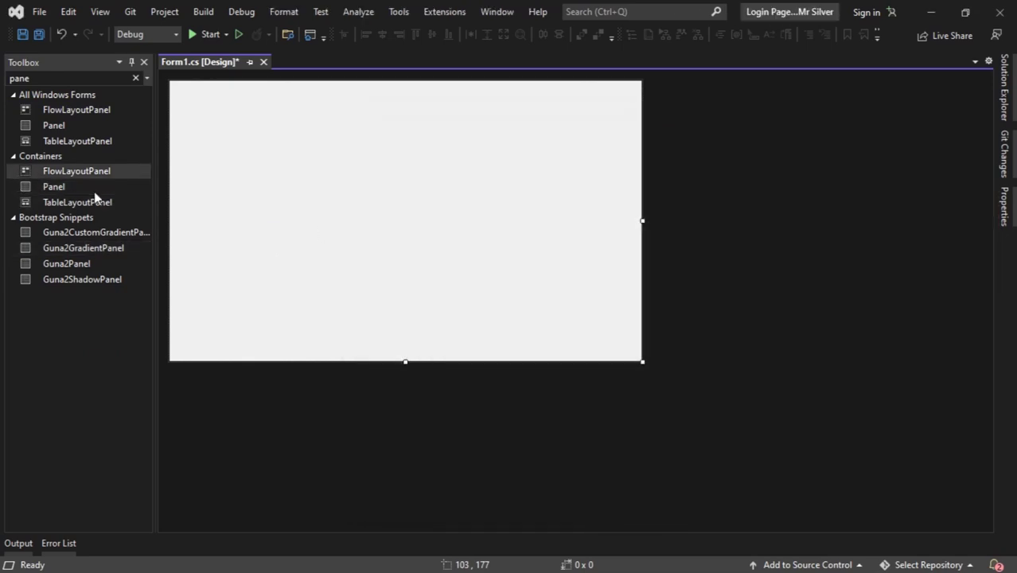
# - Add a project reference to Guna.UI2.dll from the DLL folder inside the desktop's Login Page folder
pyautogui.click(1007, 91)
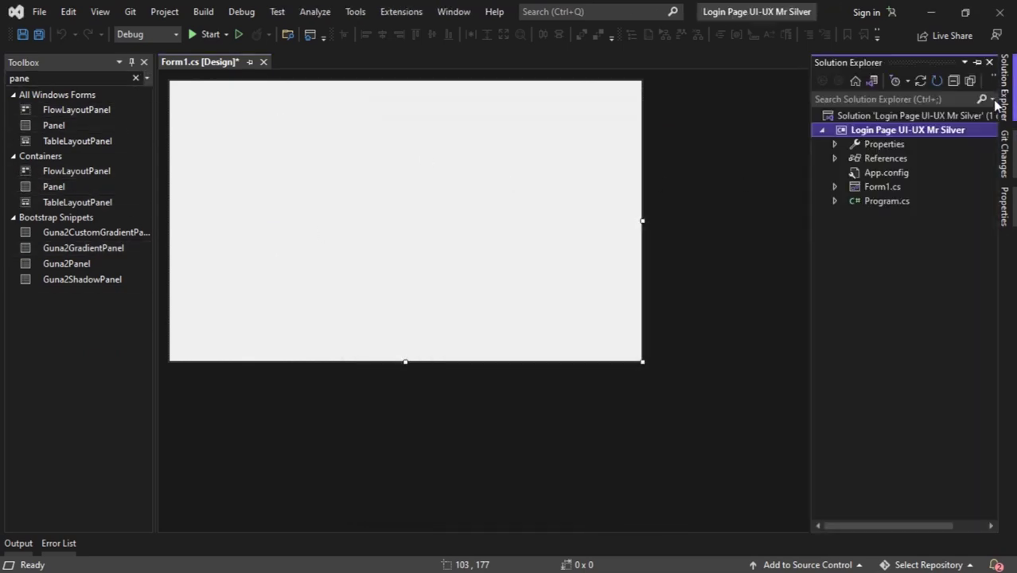
pyautogui.doubleClick(842, 159)
pyautogui.rightClick(845, 159)
pyautogui.click(850, 166)
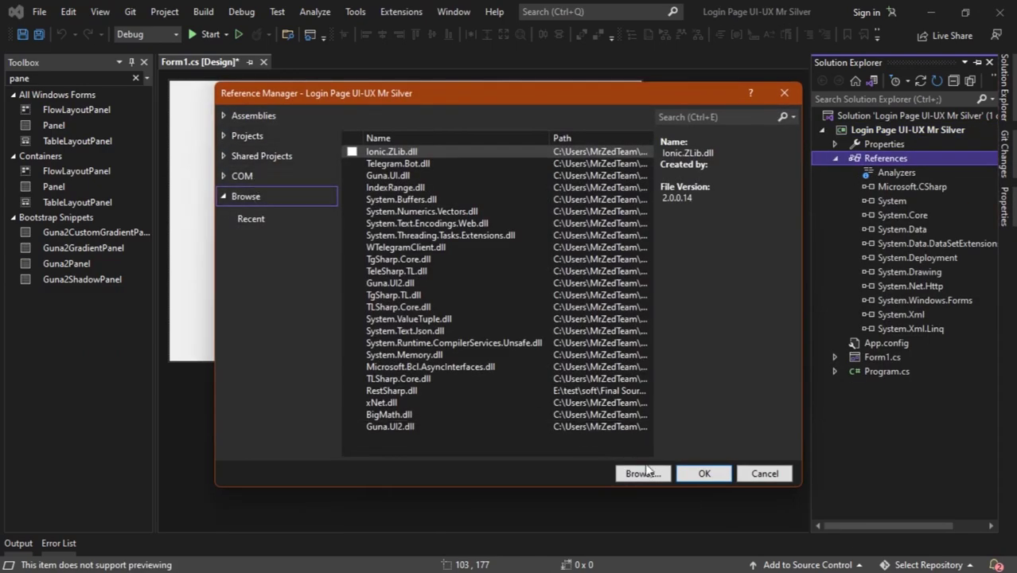
pyautogui.click(643, 473)
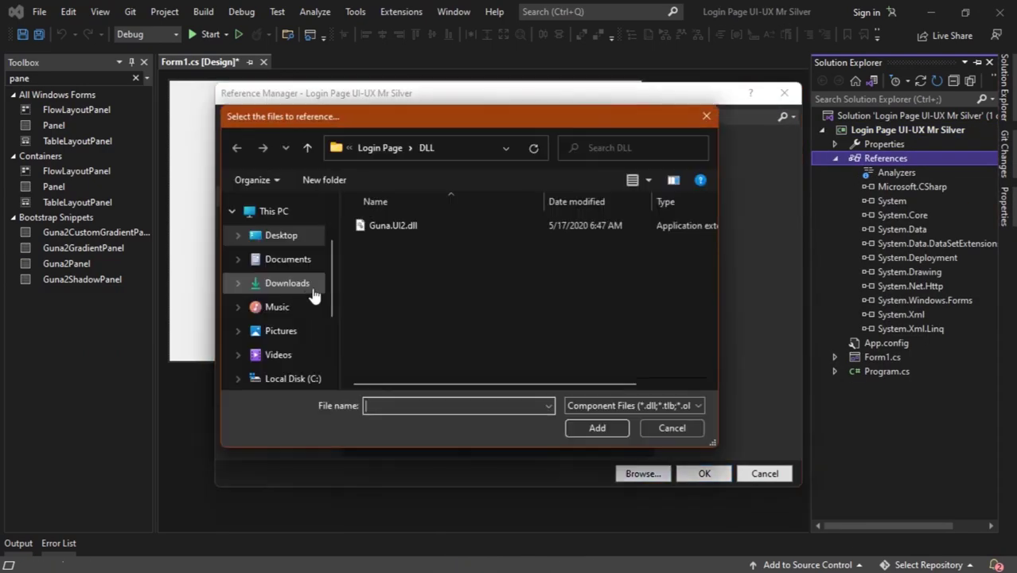
pyautogui.click(279, 235)
pyautogui.doubleClick(398, 228)
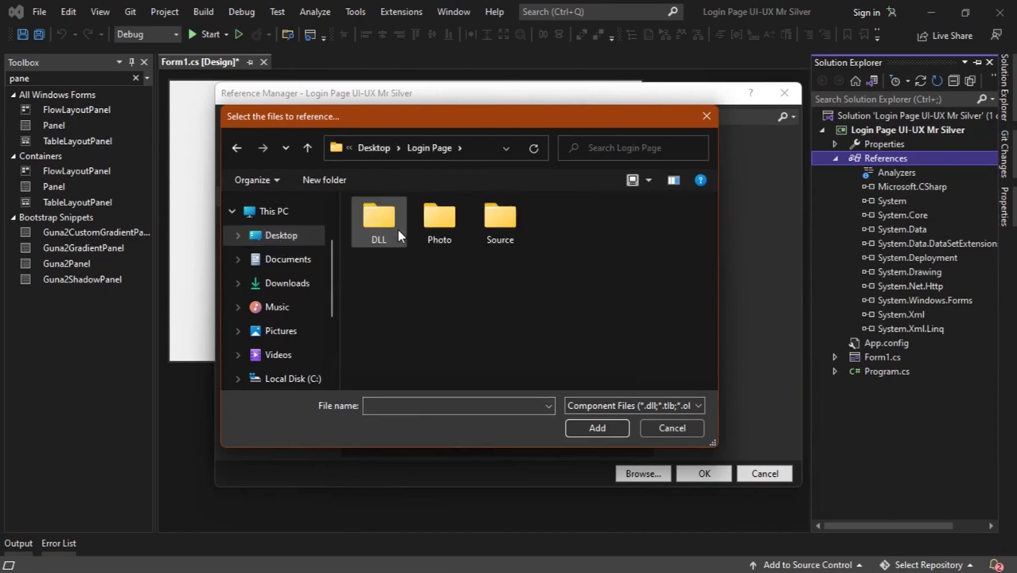
pyautogui.doubleClick(370, 227)
pyautogui.click(369, 227)
pyautogui.click(582, 420)
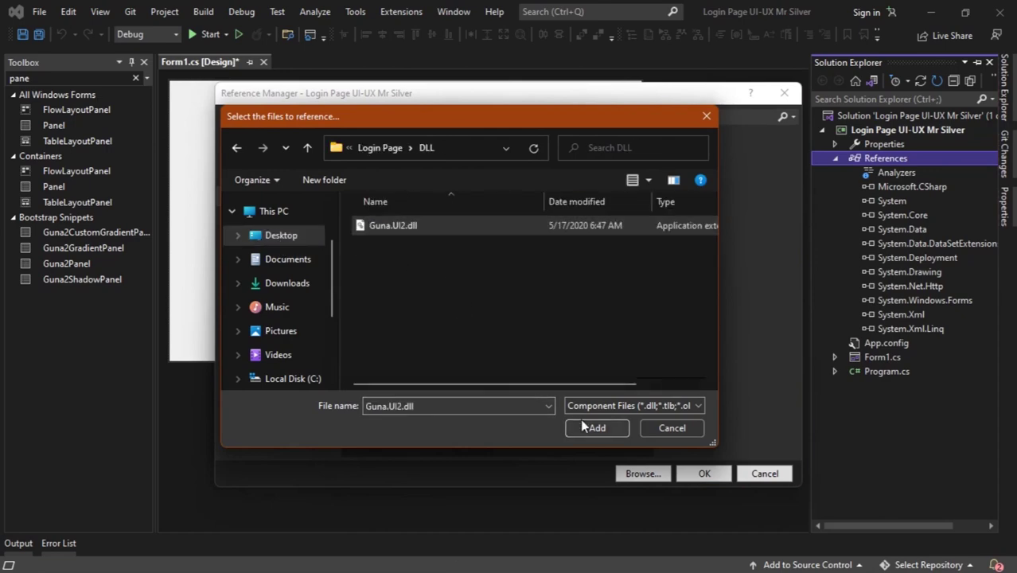
pyautogui.click(690, 476)
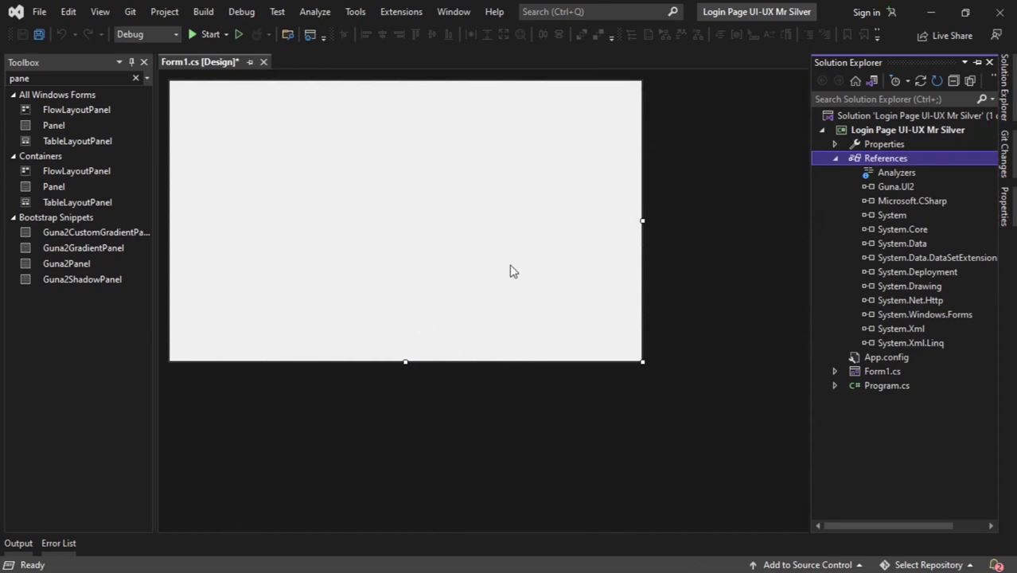
# - Place a Guna2GradientPanel on the form at about 139, 101
pyautogui.moveTo(80, 252); pyautogui.dragTo(287, 169)
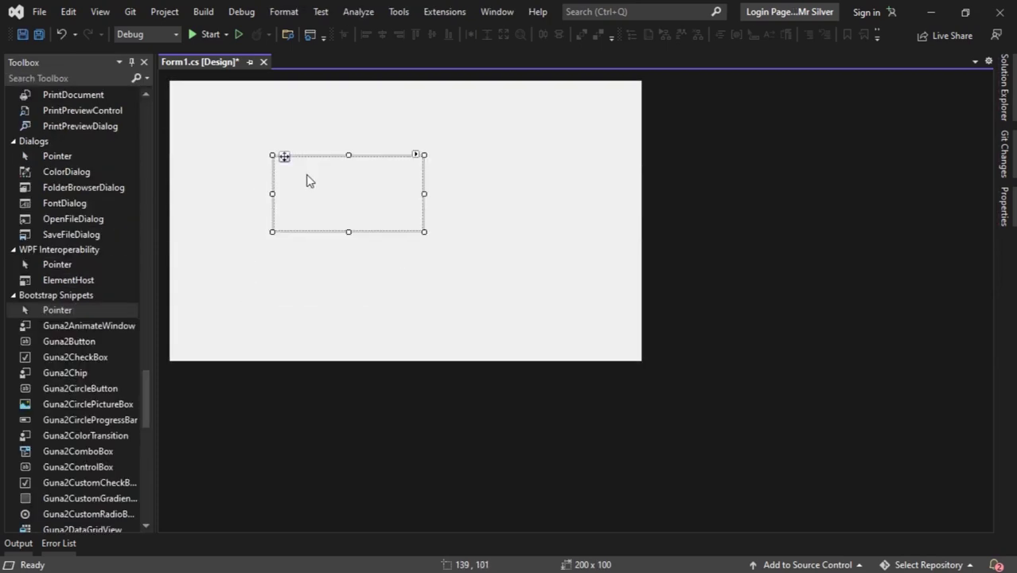
# - Open Main Photoshop.png from the desktop's Login Page folder, examine the login page design, and close the image
pyautogui.click(930, 12)
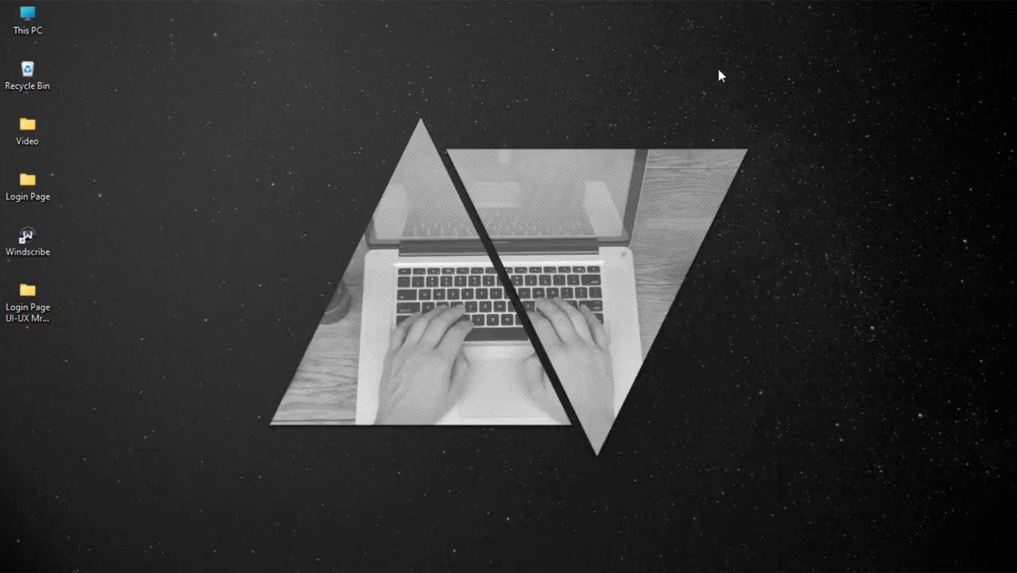
pyautogui.doubleClick(39, 193)
pyautogui.click(644, 223)
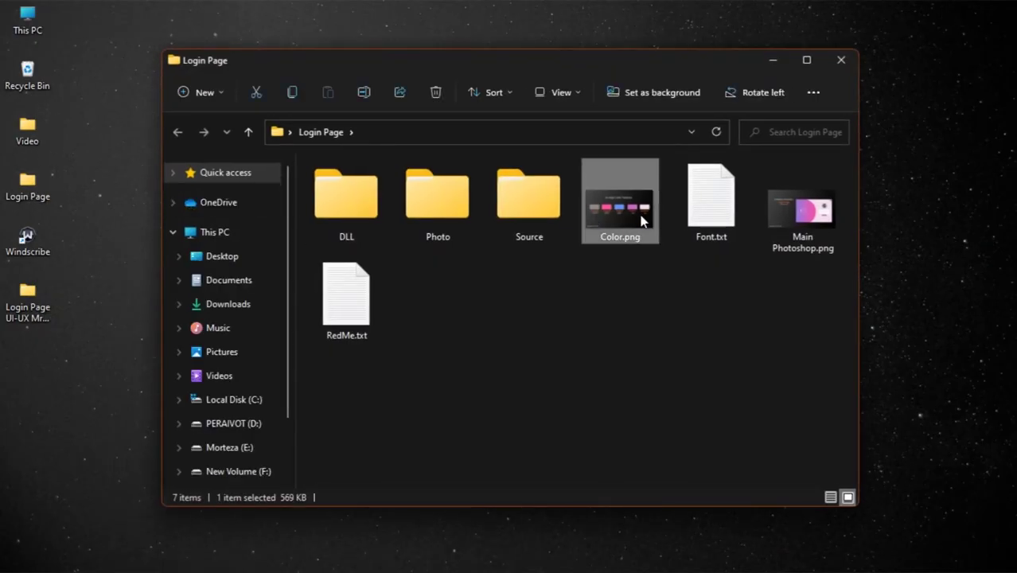
pyautogui.doubleClick(784, 217)
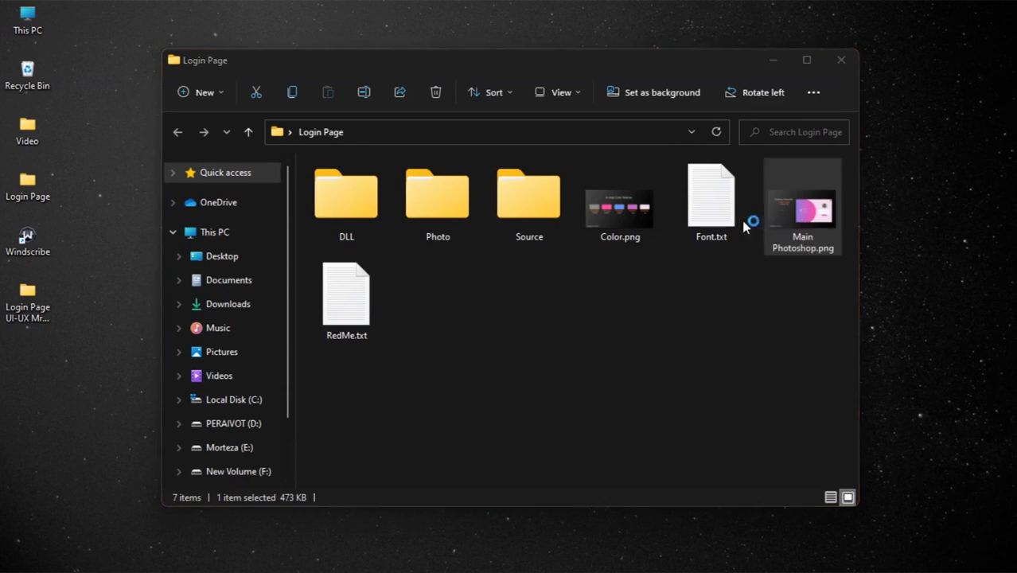
pyautogui.moveTo(726, 57); pyautogui.dragTo(558, 64)
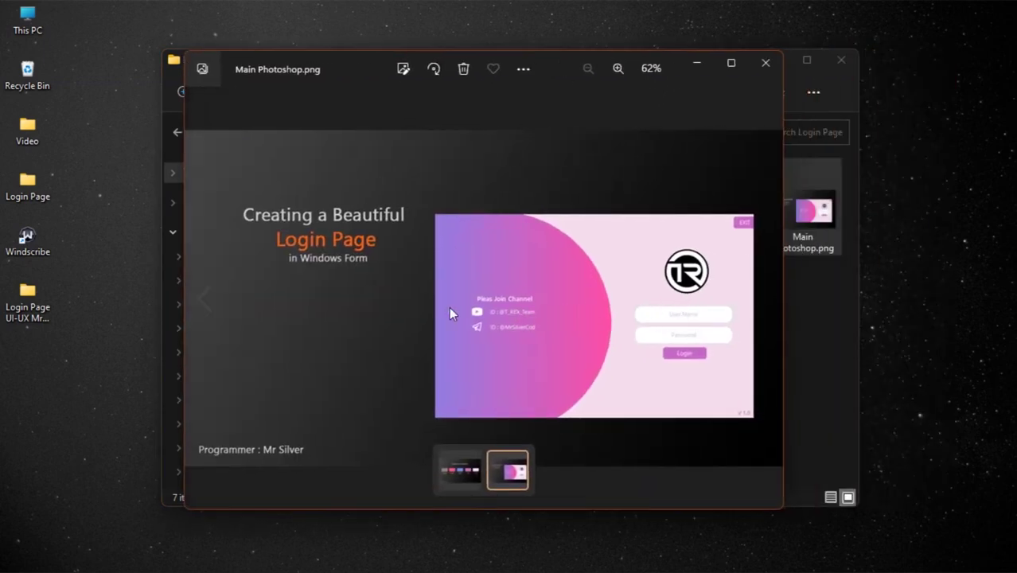
pyautogui.click(768, 67)
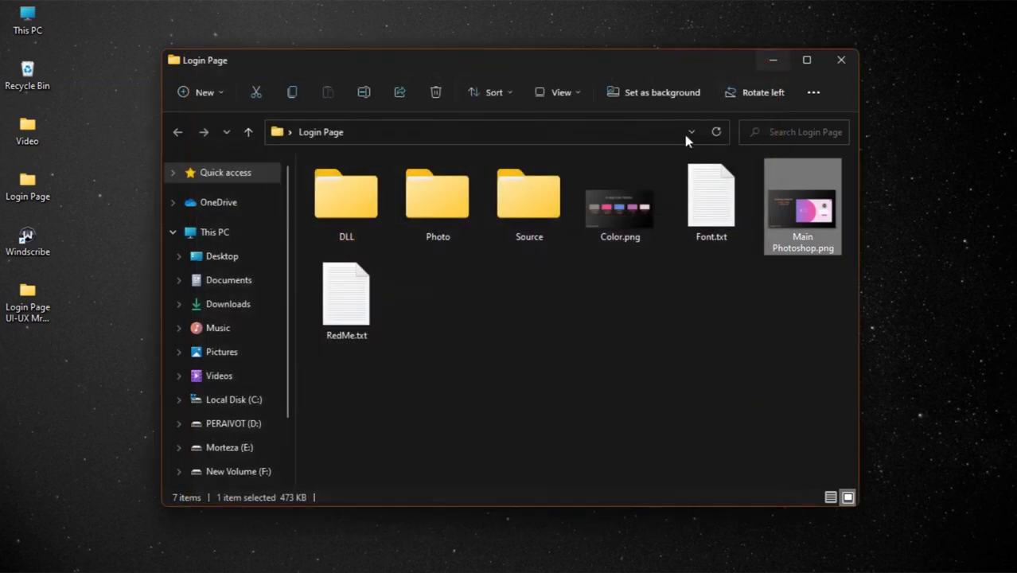
# - Open Color.png, launch iColorPicker, sample the pink gradient swatch and copy its code #FF4DA5
pyautogui.doubleClick(646, 204)
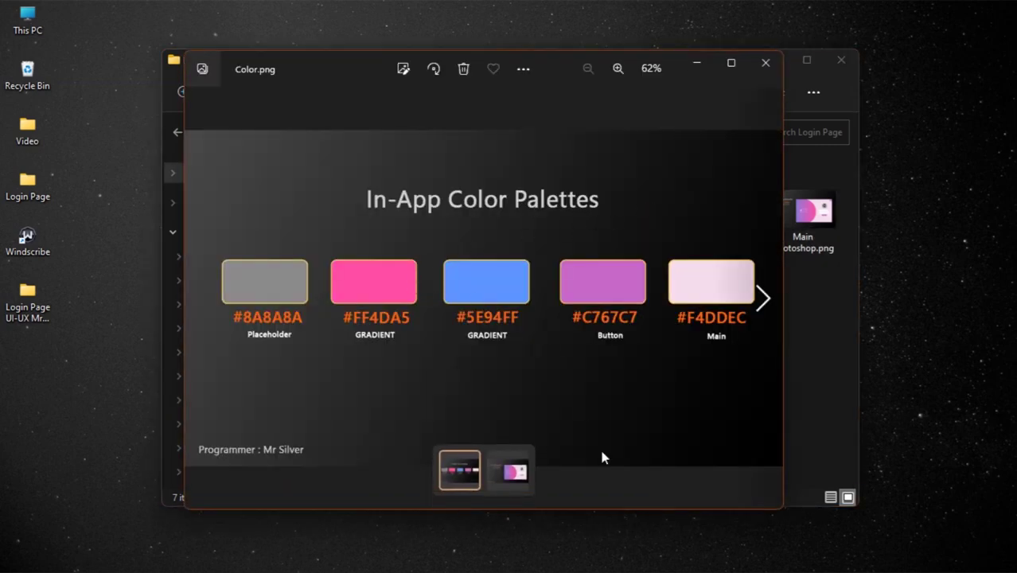
pyautogui.moveTo(525, 570)
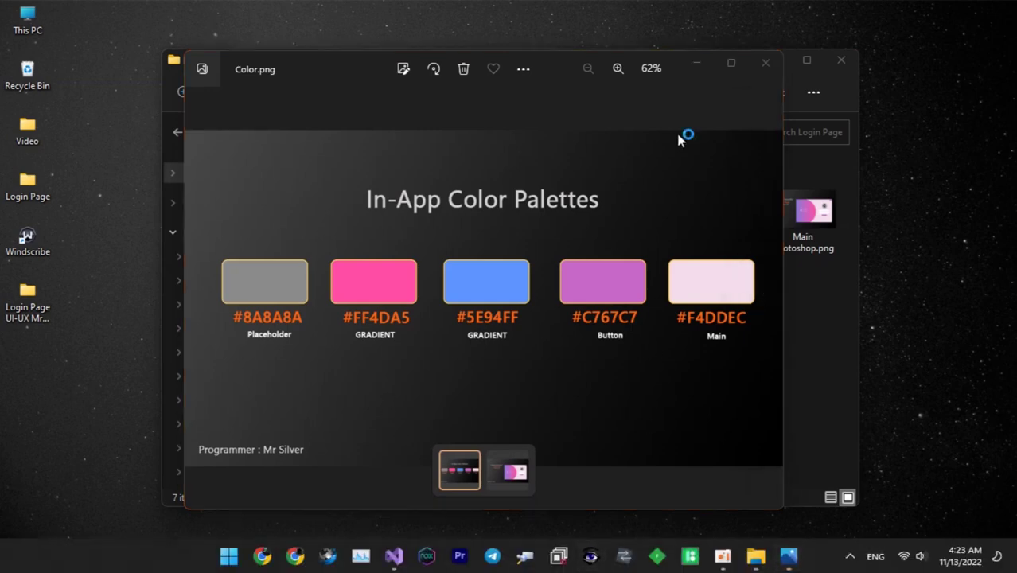
pyautogui.moveTo(471, 98); pyautogui.dragTo(851, 79)
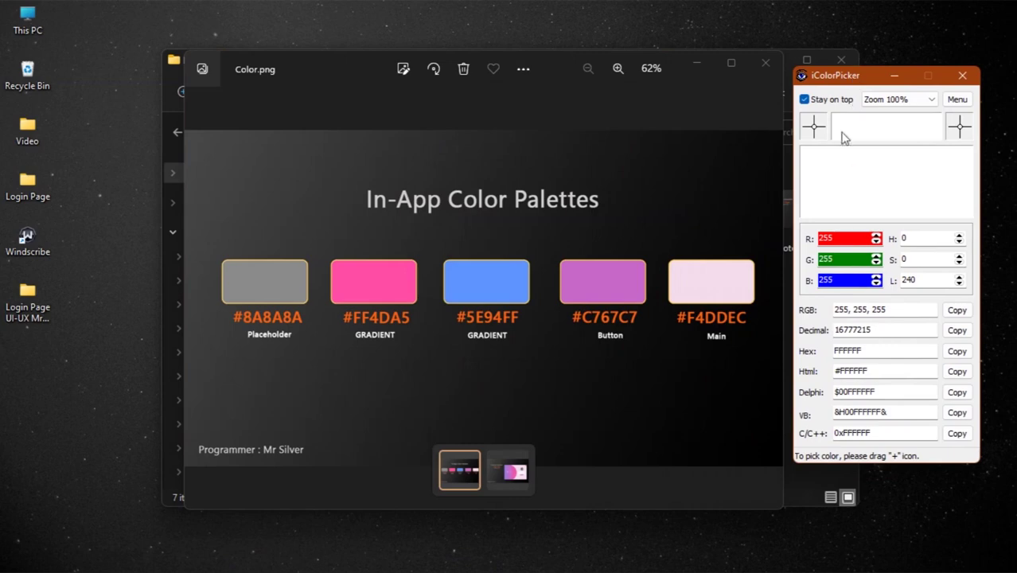
pyautogui.moveTo(357, 268); pyautogui.dragTo(373, 276)
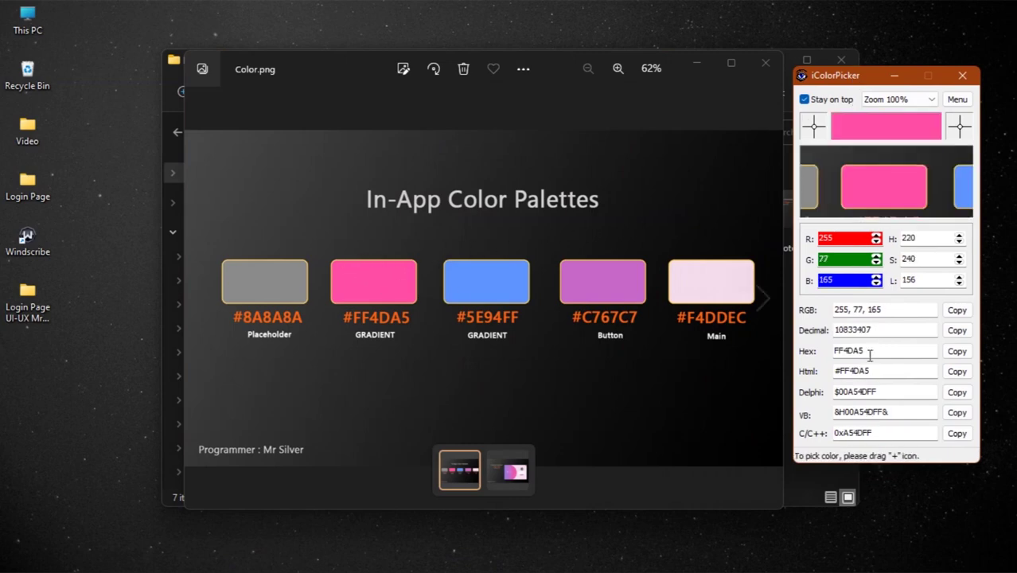
pyautogui.click(954, 351)
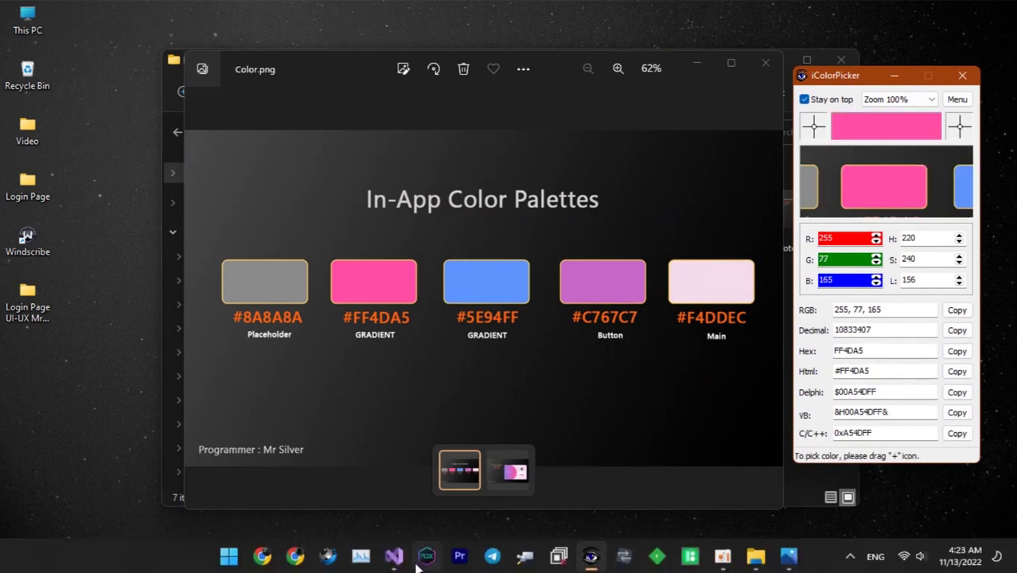
# - Return to Visual Studio and set the gradient panel's FillColor to #FF4DA5
pyautogui.click(402, 551)
pyautogui.click(894, 75)
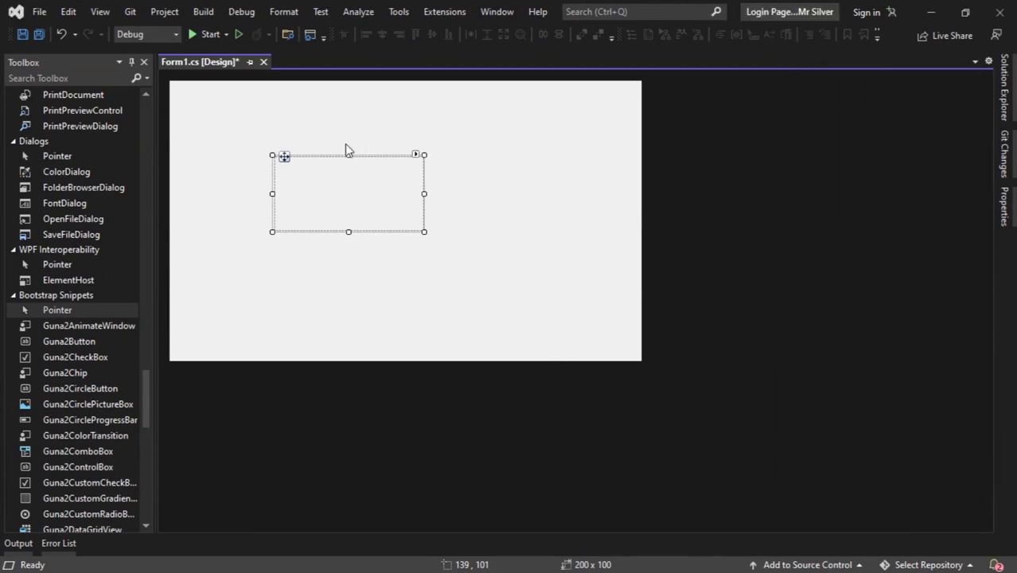
pyautogui.rightClick(353, 193)
pyautogui.click(398, 388)
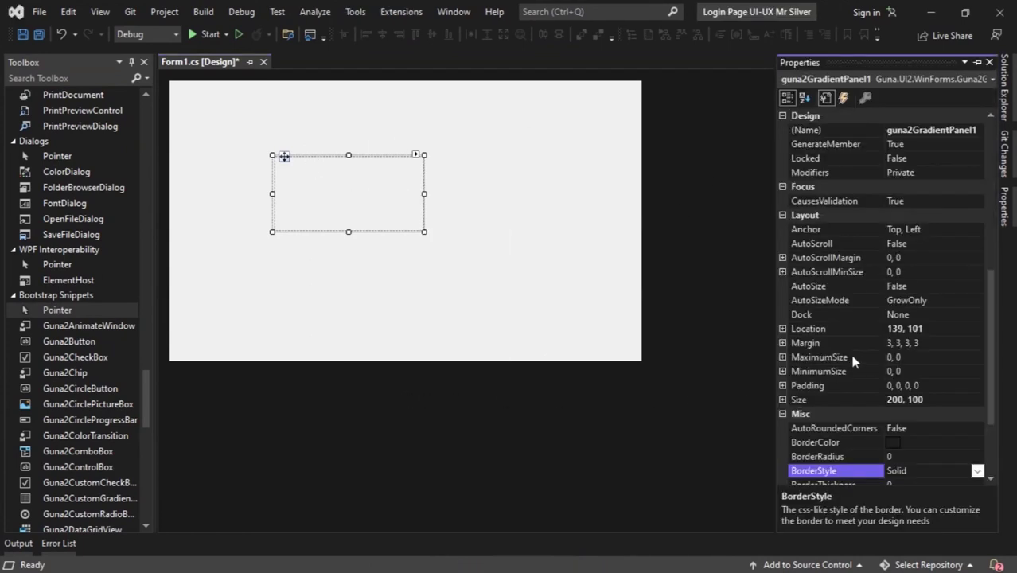
pyautogui.scroll(-3, 876, 355)
pyautogui.click(917, 401)
pyautogui.click(917, 411)
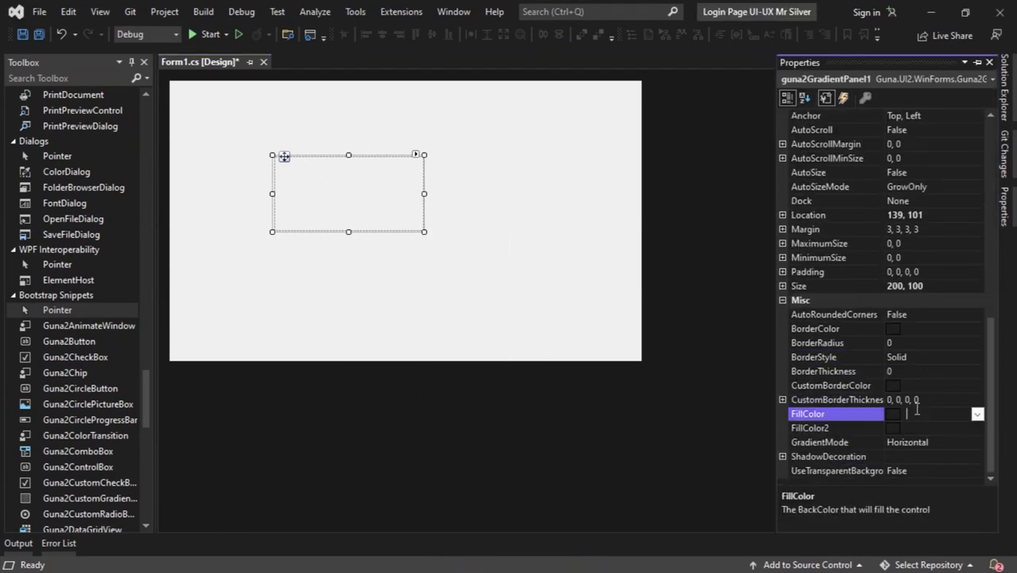
pyautogui.press('Return')
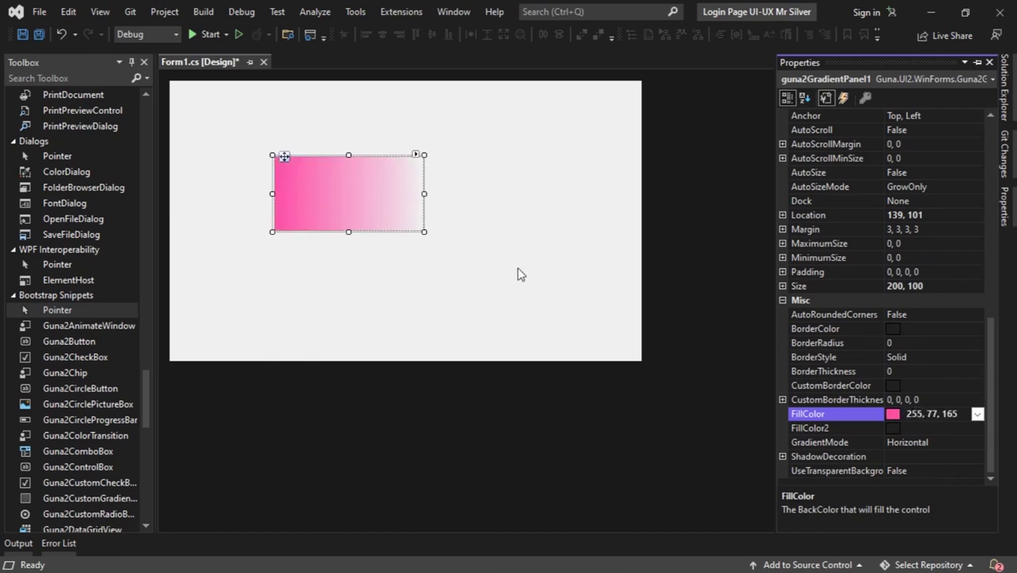
# - Set the gradient panel's FillColor2 to #FF4DA5
pyautogui.click(946, 430)
pyautogui.hotkey('ctrl', 'v')
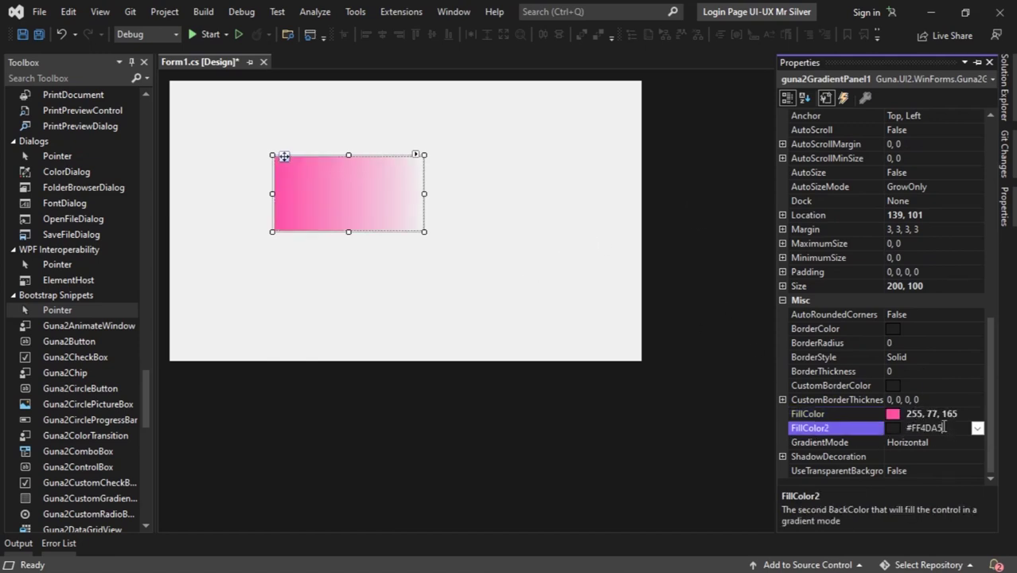
pyautogui.press('Return')
# - Switch back to Color.png and iColorPicker, sample the blue gradient swatch and copy its HTML code #5E94FF
pyautogui.click(929, 12)
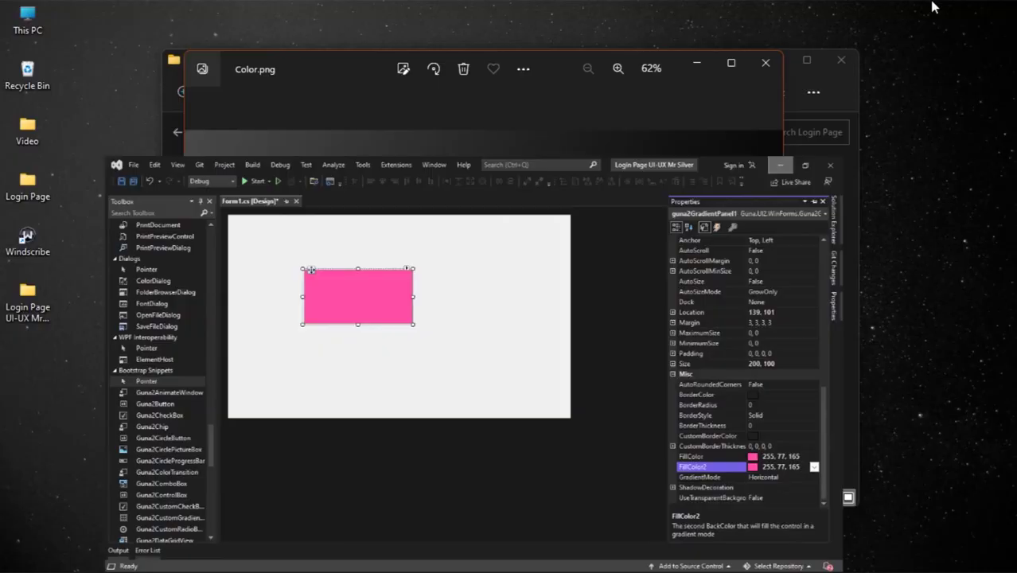
pyautogui.click(591, 556)
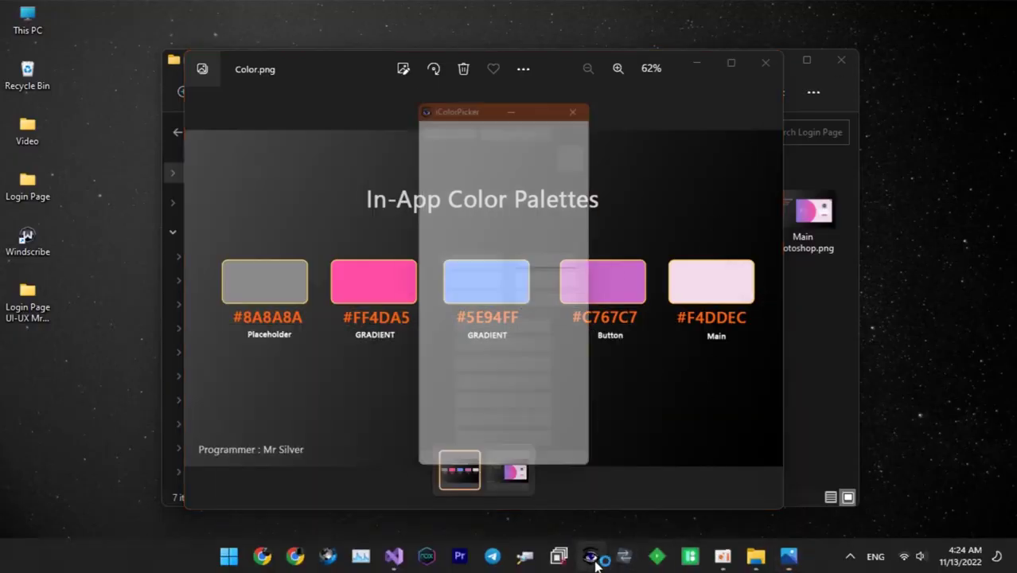
pyautogui.moveTo(477, 97); pyautogui.dragTo(865, 79)
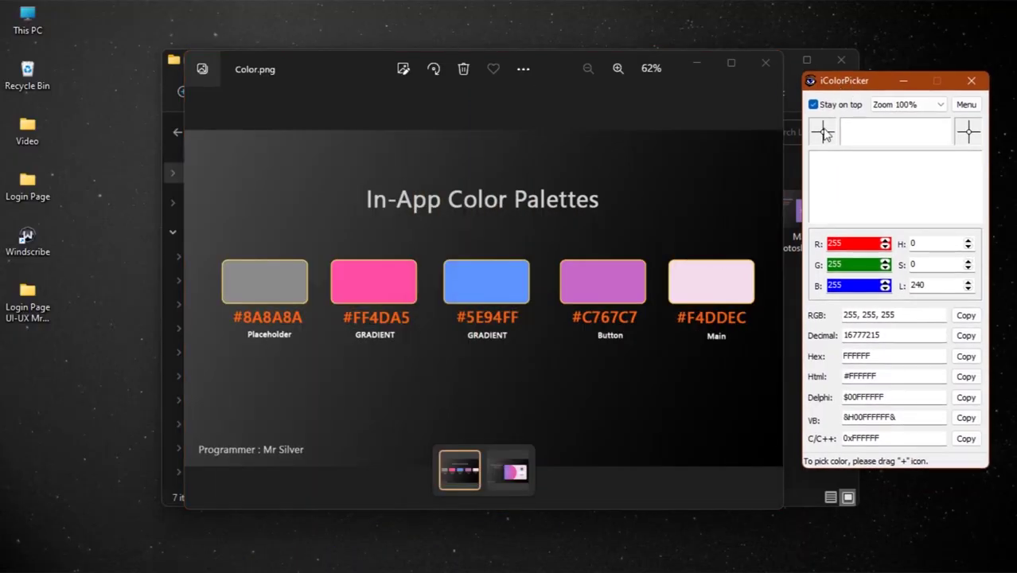
pyautogui.moveTo(549, 240); pyautogui.dragTo(487, 272)
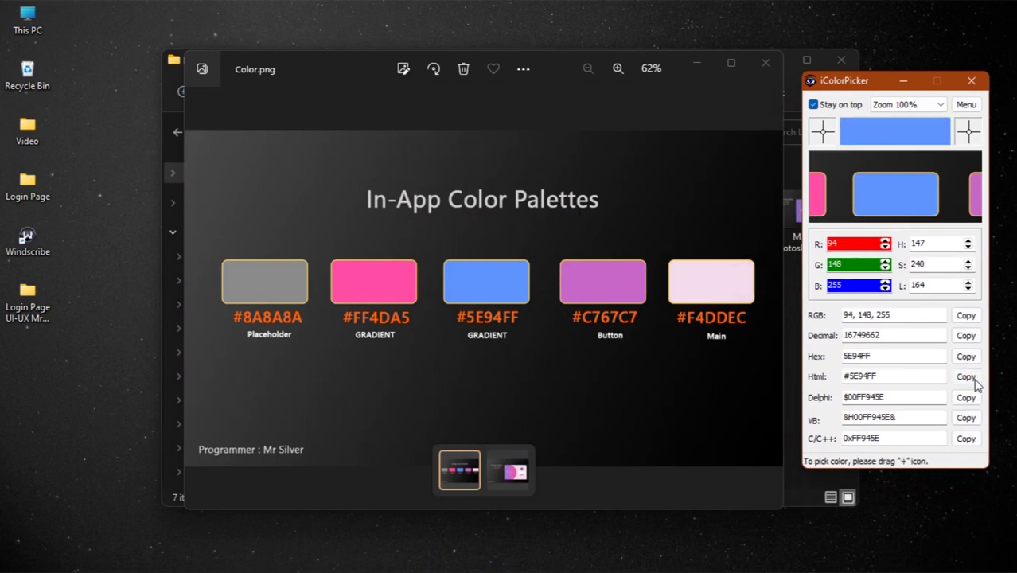
pyautogui.click(904, 81)
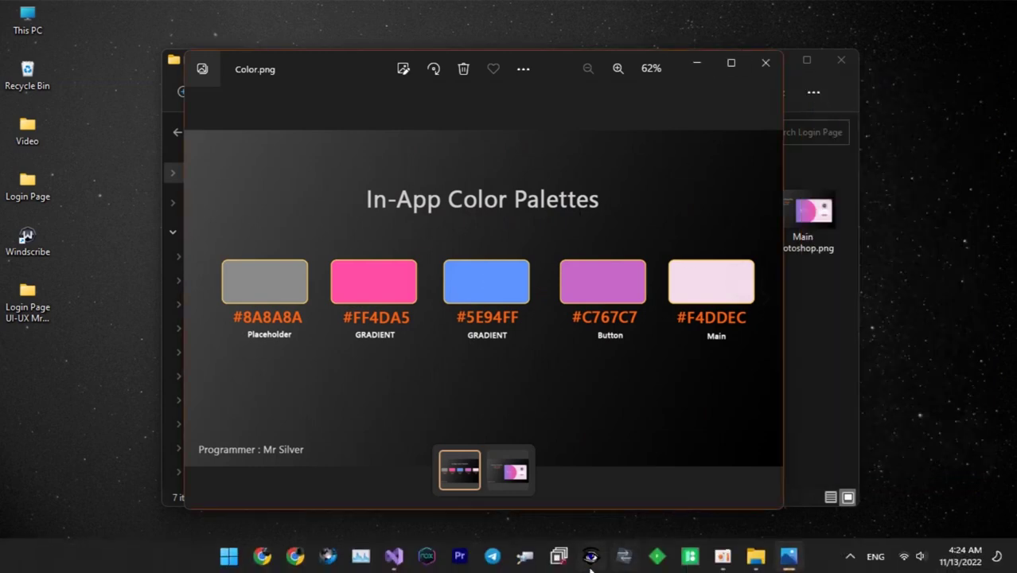
# - Return to Visual Studio and set the gradient panel's FillColor to the copied blue #5E94FF
pyautogui.click(394, 556)
pyautogui.click(948, 415)
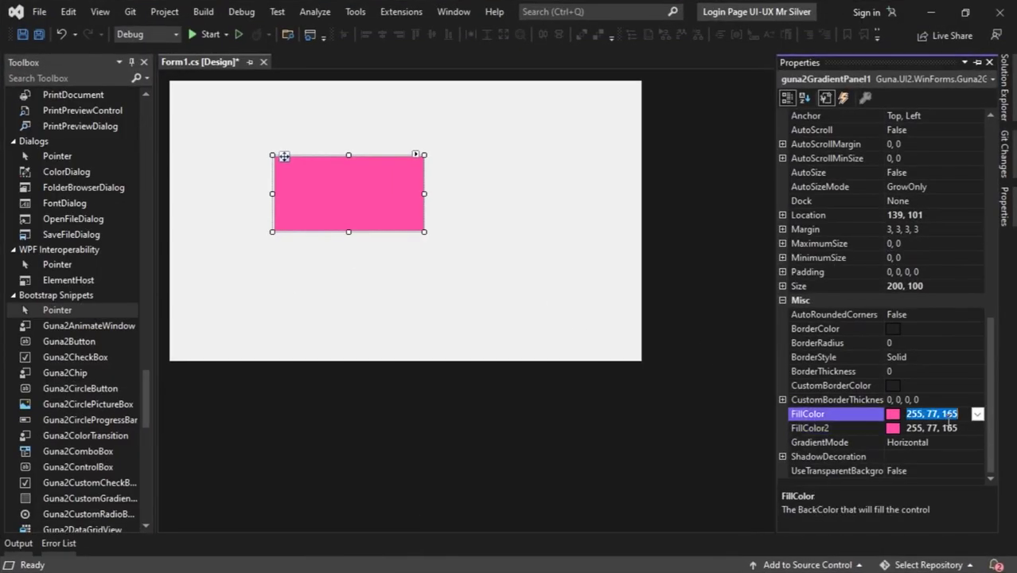
pyautogui.hotkey('ctrl', 'v')
pyautogui.press('Return')
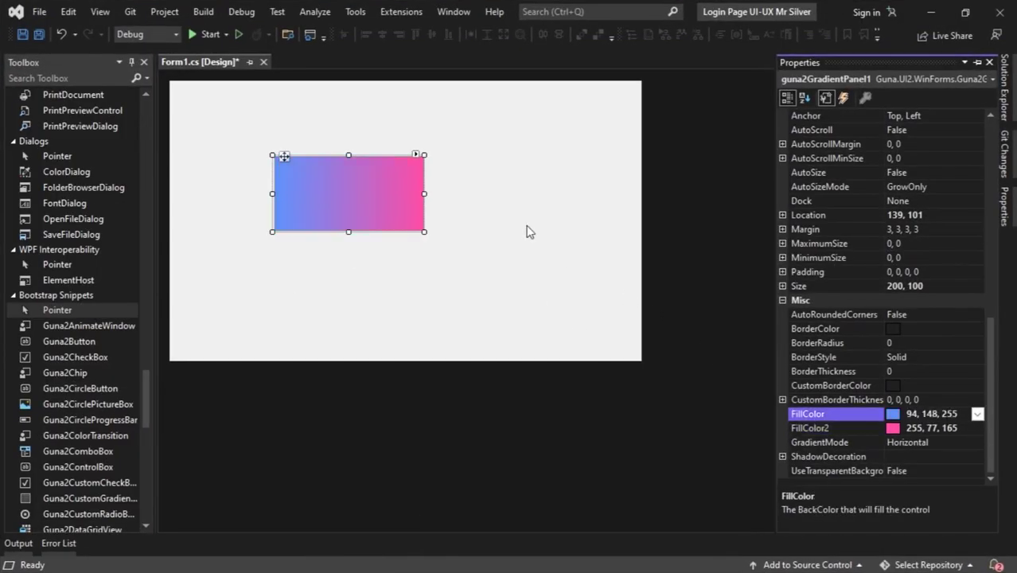
# - Enlarge the gradient panel to about 345 × 370 so it starts at the form's upper-left corner
pyautogui.click(394, 196)
pyautogui.moveTo(426, 233); pyautogui.dragTo(428, 371)
pyautogui.moveTo(275, 154); pyautogui.dragTo(168, 77)
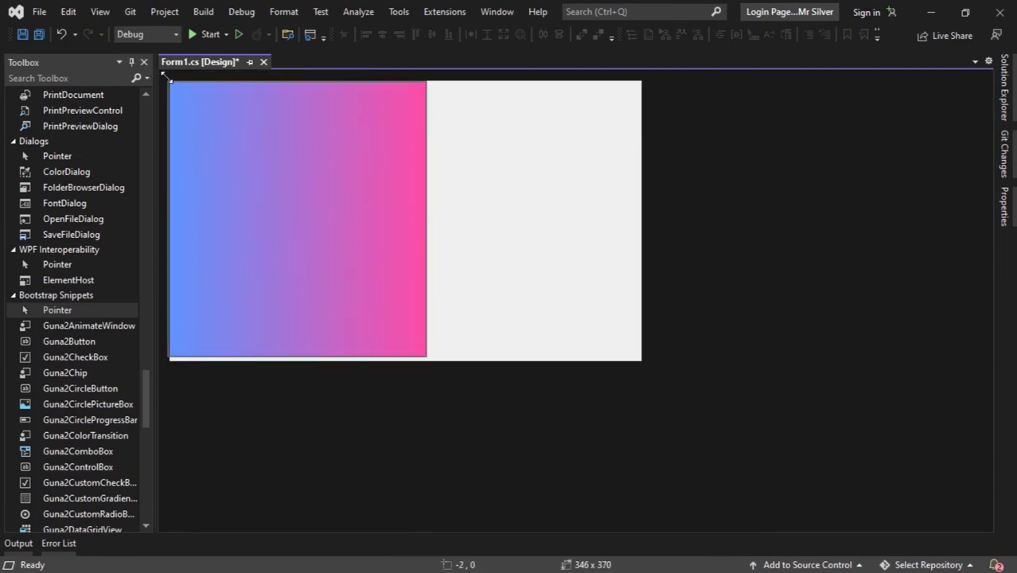
# - Try BorderRadius values of 100 and 200 on the gradient panel
pyautogui.rightClick(285, 177)
pyautogui.click(326, 373)
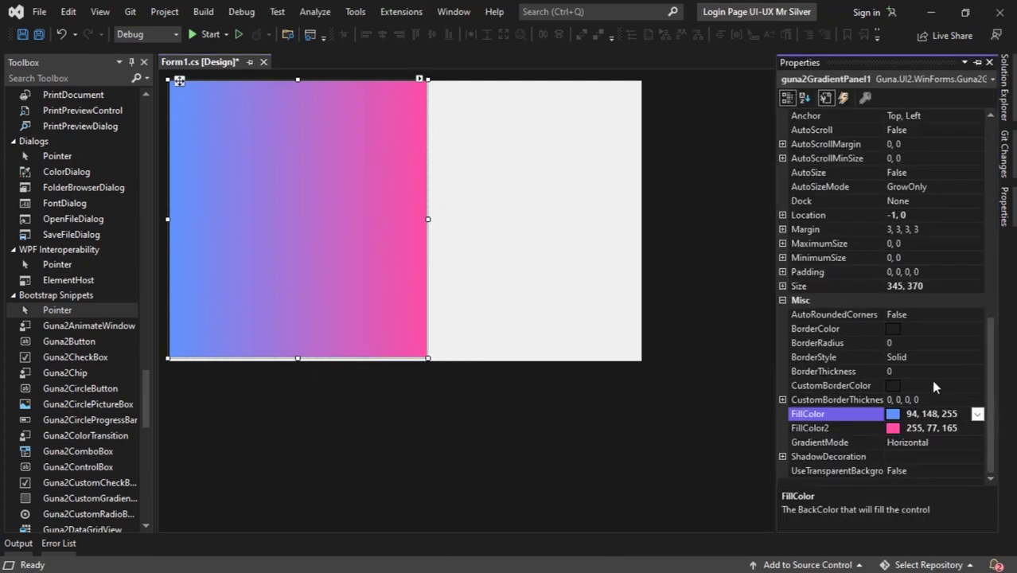
pyautogui.click(934, 347)
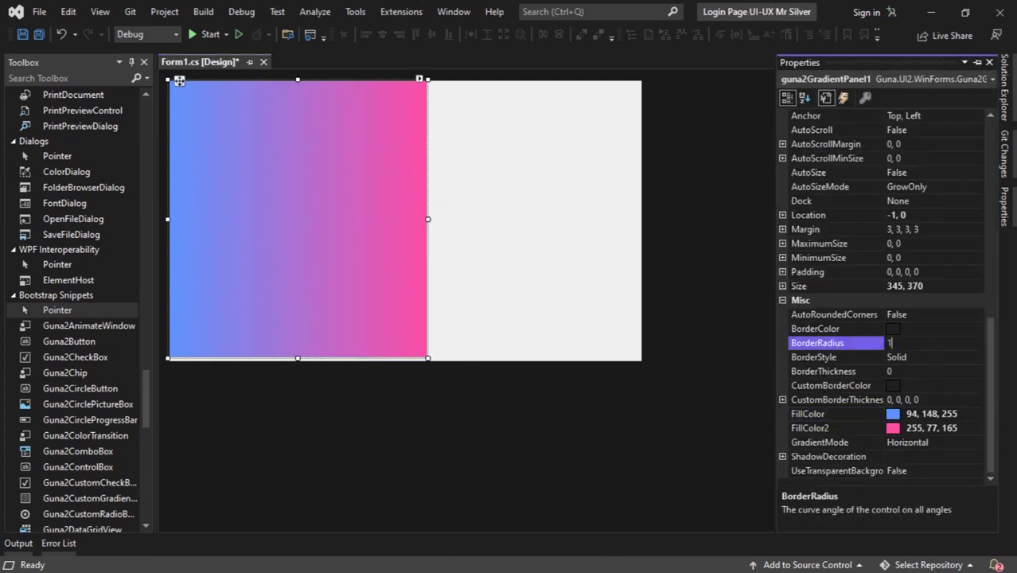
pyautogui.write('100')
pyautogui.press('Return')
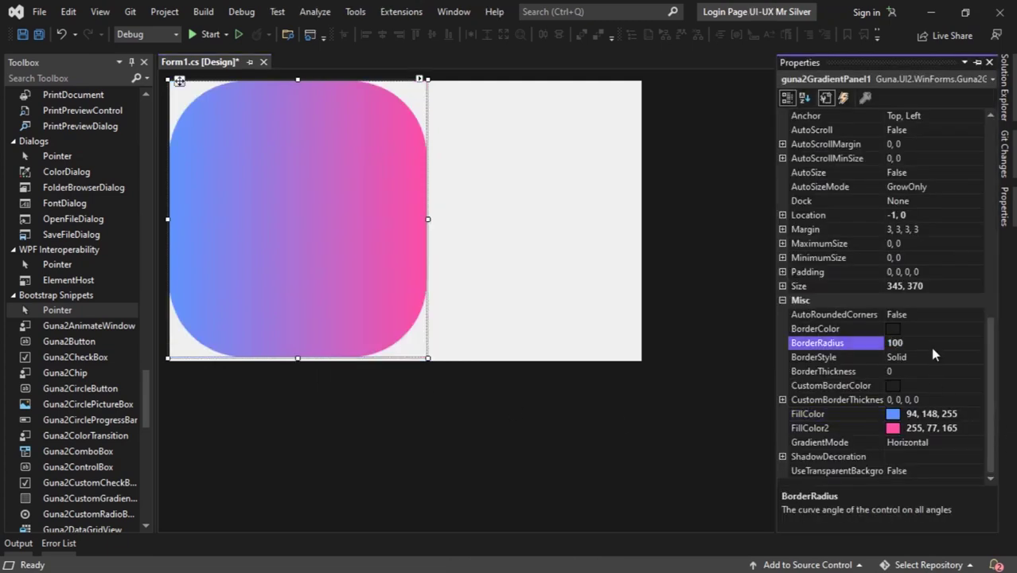
pyautogui.click(929, 339)
pyautogui.write('20')
pyautogui.press('Return')
pyautogui.write('0')
pyautogui.press('Return')
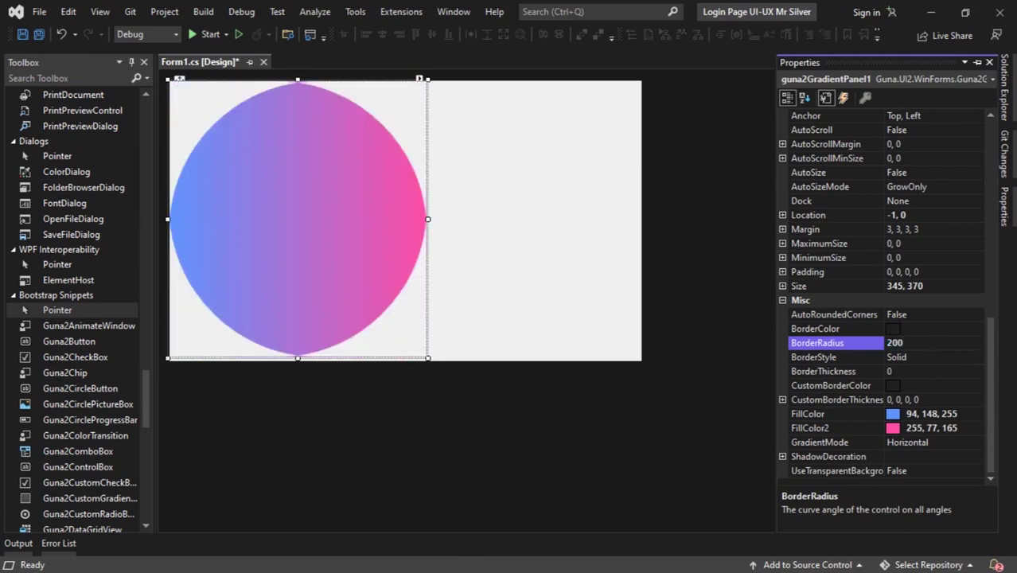
# - Try a BorderRadius of 18 on the gradient panel, widen it to about 439, and reapply a radius of 200
pyautogui.moveTo(903, 342); pyautogui.dragTo(844, 350)
pyautogui.write('18')
pyautogui.moveTo(428, 217); pyautogui.dragTo(499, 219)
pyautogui.moveTo(908, 344); pyautogui.dragTo(866, 351)
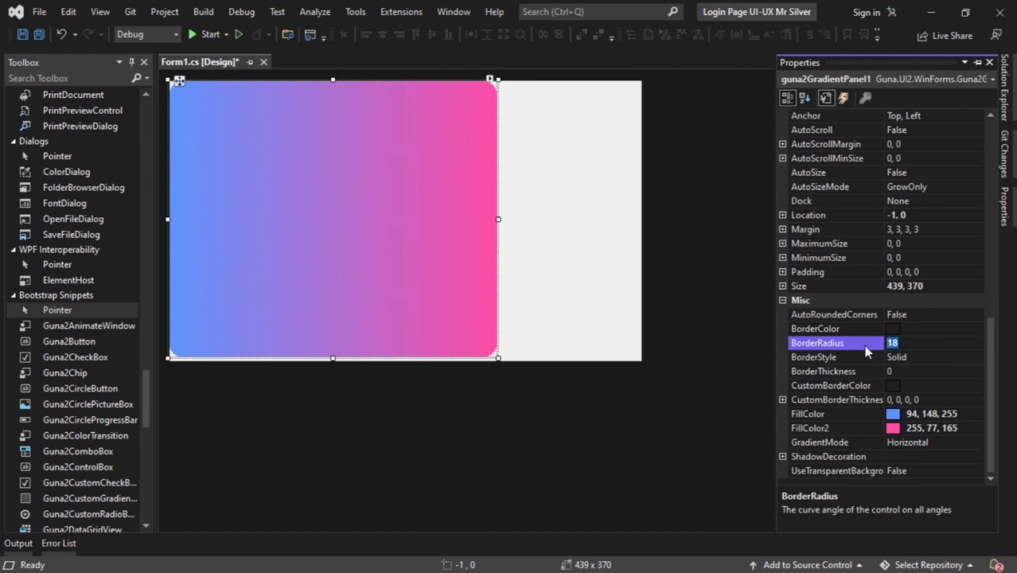
pyautogui.write('200')
pyautogui.press('Return')
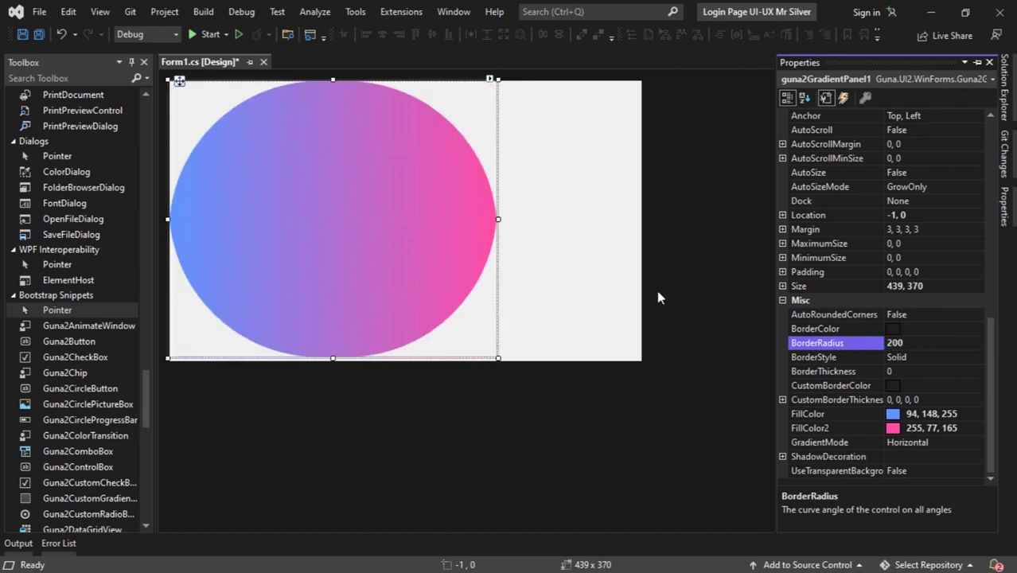
# - Widen the gradient panel to about 500 and set its BorderRadius to 180
pyautogui.moveTo(499, 217); pyautogui.dragTo(545, 223)
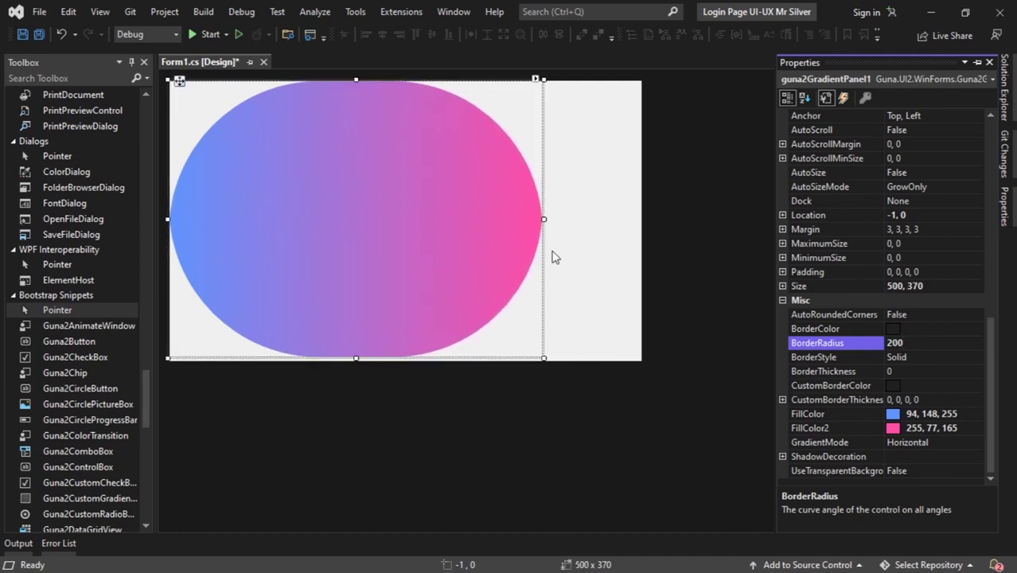
pyautogui.moveTo(912, 343); pyautogui.dragTo(868, 350)
pyautogui.write('180')
pyautogui.press('Return')
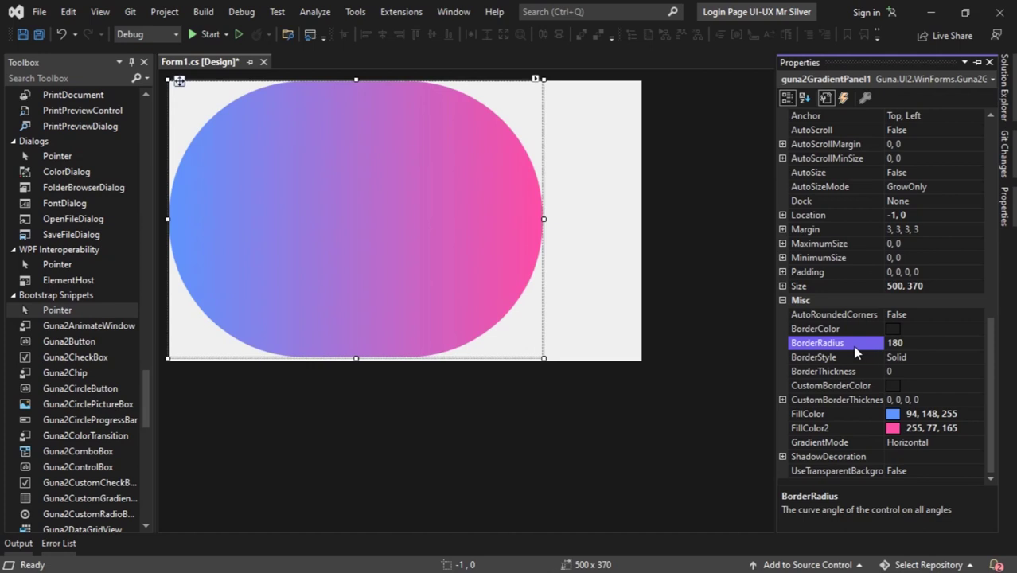
# - Extend the gradient panel to about 559 wide and shift it left past the form's edge, to X about -181
pyautogui.moveTo(166, 220); pyautogui.dragTo(131, 219)
pyautogui.moveTo(392, 225); pyautogui.dragTo(358, 223)
pyautogui.press('Left')
pyautogui.press('Left')
pyautogui.press('Left')
pyautogui.press('Left')
pyautogui.press('Left')
pyautogui.press('Left')
pyautogui.press('Left')
pyautogui.press('Left')
pyautogui.press('Left')
pyautogui.press('Left')
pyautogui.press('Left')
pyautogui.press('Left')
pyautogui.press('Left')
pyautogui.press('Left')
pyautogui.press('Left')
pyautogui.press('Left')
pyautogui.press('Left')
pyautogui.press('Left')
pyautogui.press('Left')
pyautogui.press('Left')
pyautogui.press('Left')
pyautogui.press('Left')
pyautogui.press('Left')
pyautogui.press('Left')
pyautogui.press('Left')
pyautogui.press('Left')
pyautogui.press('Left')
pyautogui.press('Left')
pyautogui.press('Left')
pyautogui.press('Left')
pyautogui.press('Left')
pyautogui.press('Left')
pyautogui.press('Left')
pyautogui.press('Left')
pyautogui.press('Left')
pyautogui.press('Left')
pyautogui.press('Left')
pyautogui.press('Left')
pyautogui.press('Left')
pyautogui.press('Left')
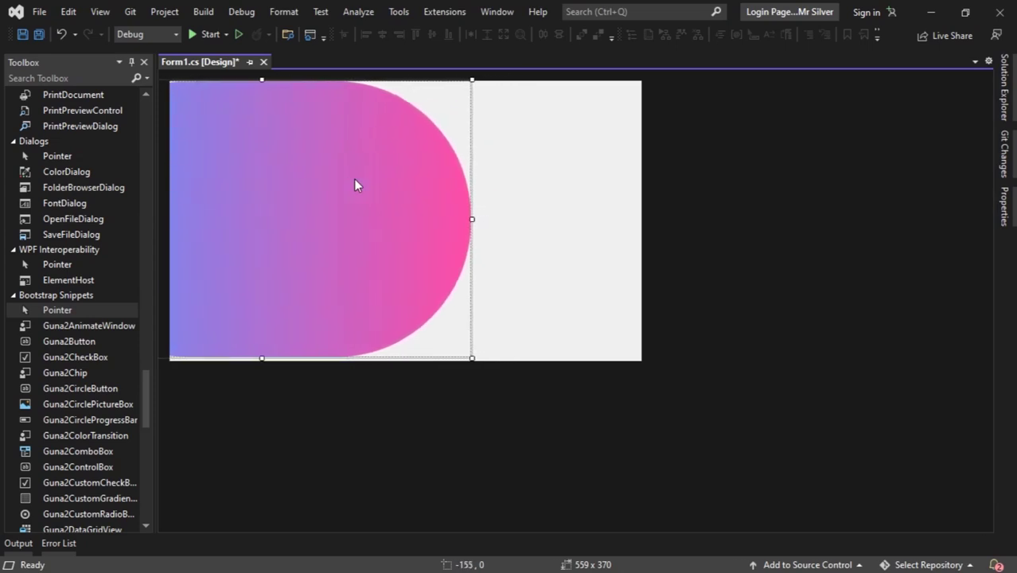
pyautogui.press('Left')
pyautogui.press('Left')
pyautogui.press('Left')
pyautogui.press('Left')
pyautogui.press('Left')
pyautogui.press('Left')
pyautogui.press('Left')
pyautogui.press('Left')
pyautogui.press('Left')
pyautogui.press('Left')
pyautogui.press('Left')
pyautogui.press('Left')
pyautogui.press('Left')
pyautogui.press('Left')
pyautogui.press('Left')
pyautogui.press('Left')
pyautogui.press('Left')
pyautogui.press('Left')
pyautogui.press('Left')
pyautogui.press('Left')
# - Nudge the gradient panel down and raise its upper edge so it is about 388 high and overlaps the form's upper and lower edges
pyautogui.press('Down')
pyautogui.press('Down')
pyautogui.press('Down')
pyautogui.press('Down')
pyautogui.press('Down')
pyautogui.press('Down')
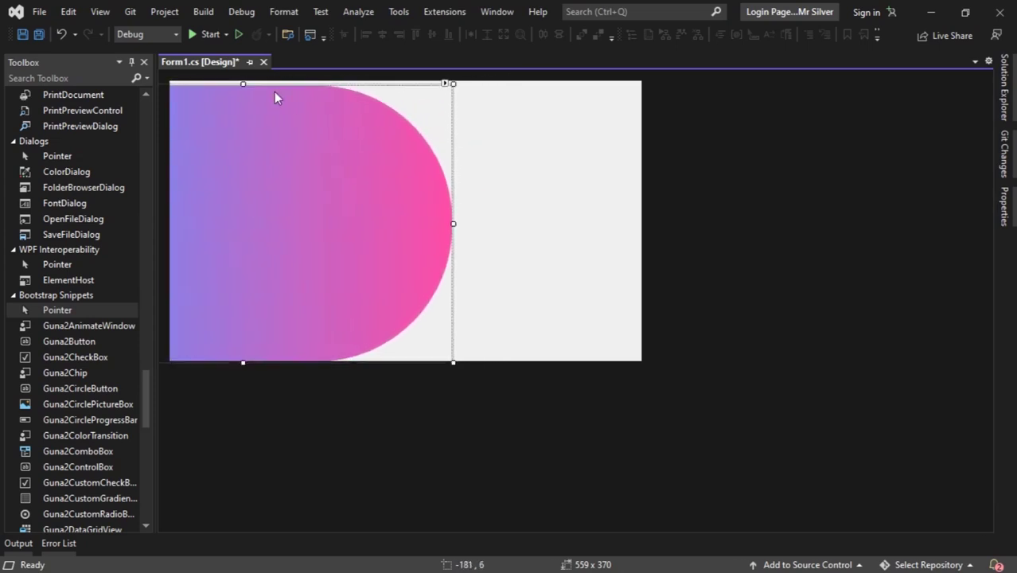
pyautogui.moveTo(243, 83); pyautogui.dragTo(243, 72)
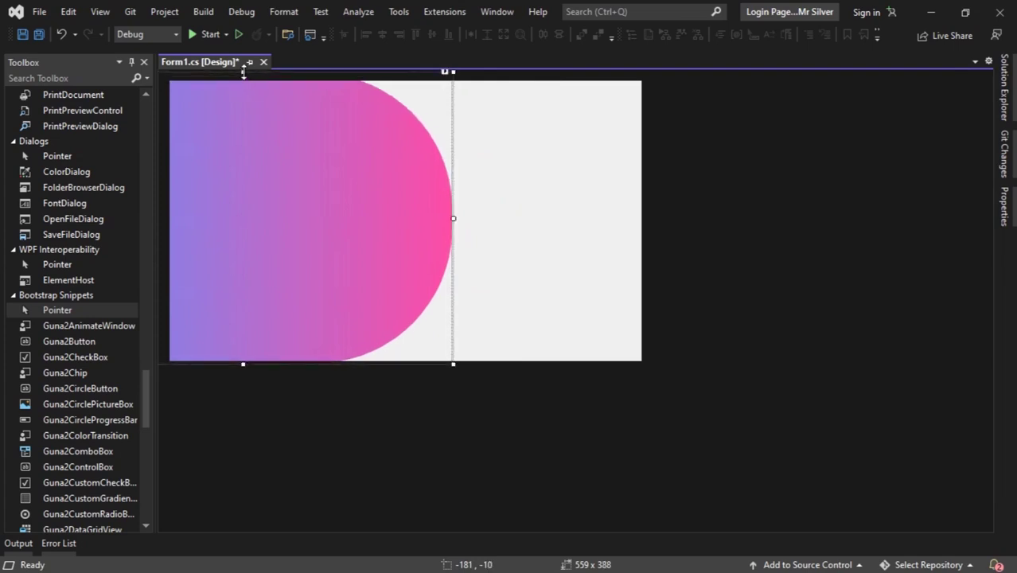
pyautogui.click(559, 196)
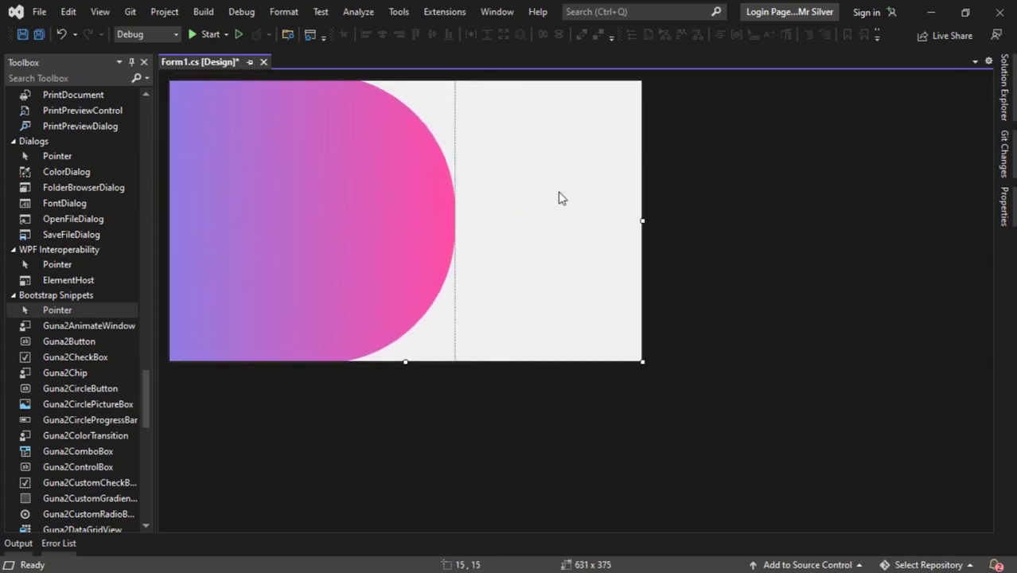
# - Add a PictureBox to the empty area right of the gradient panel, at about 467, 59
pyautogui.click(35, 76)
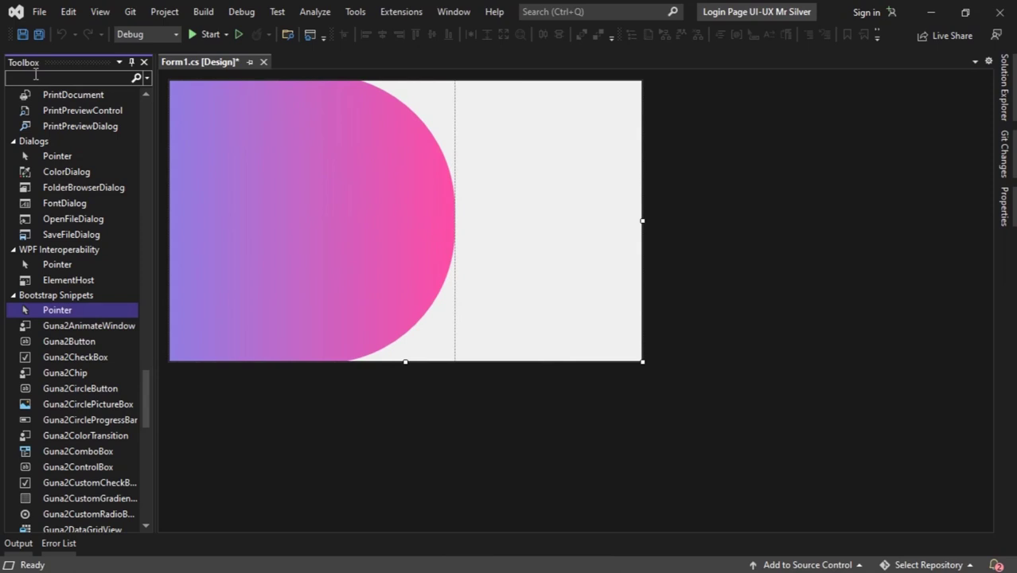
pyautogui.write('pi')
pyautogui.click(64, 125)
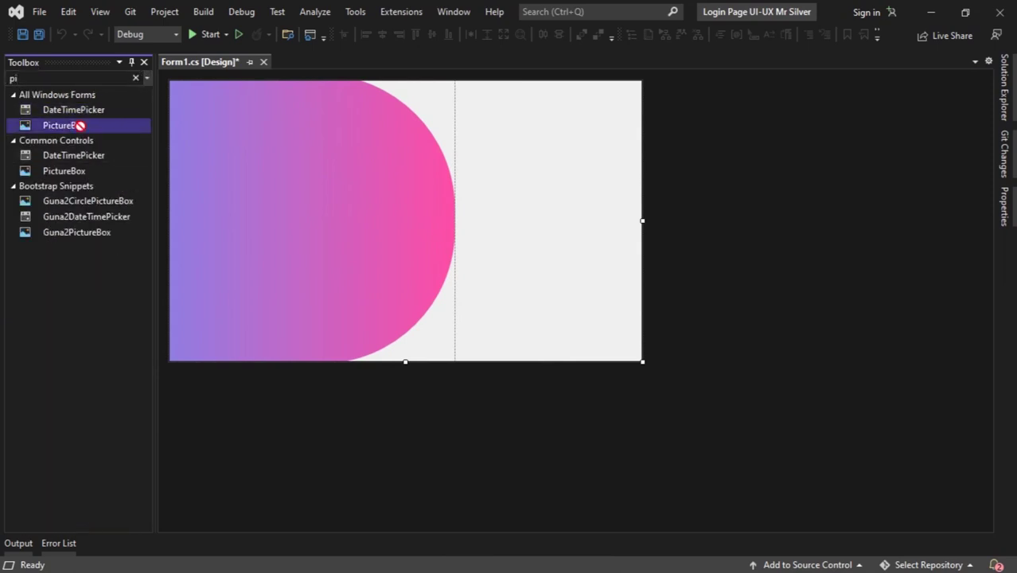
pyautogui.click(531, 132)
pyautogui.moveTo(543, 147); pyautogui.dragTo(531, 140)
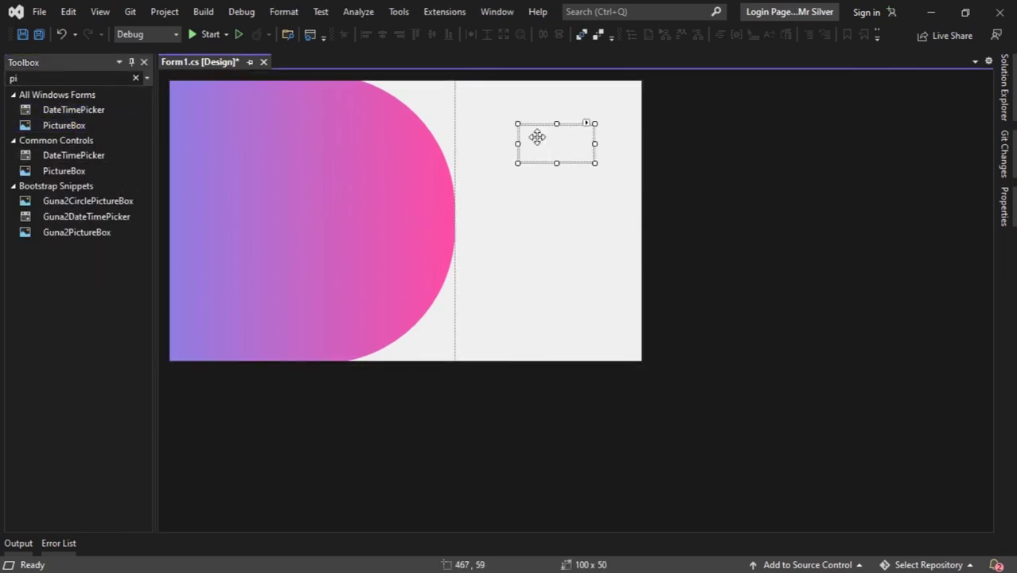
# - Set the picture box's Size to 119, 127
pyautogui.rightClick(541, 138)
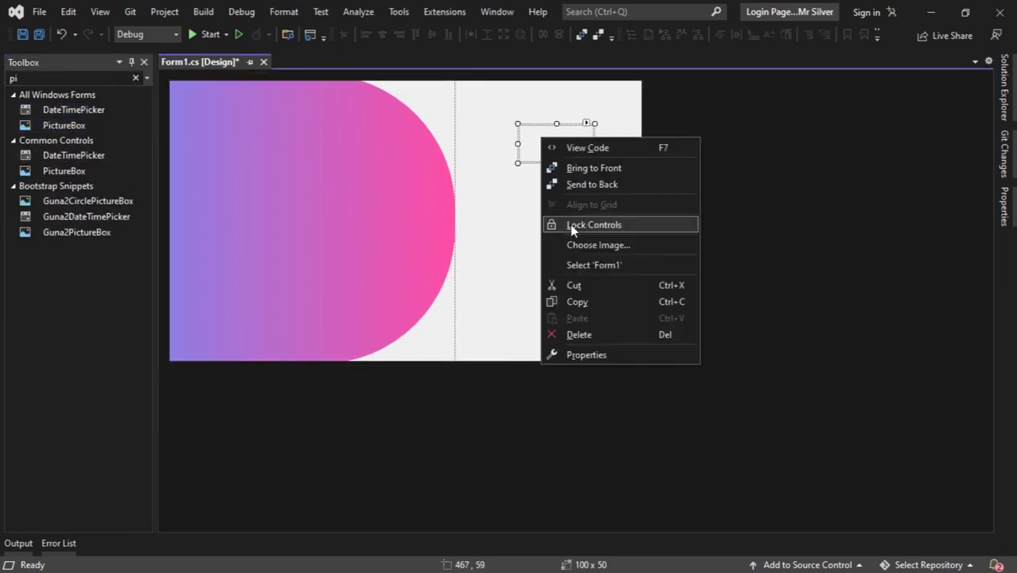
pyautogui.click(582, 354)
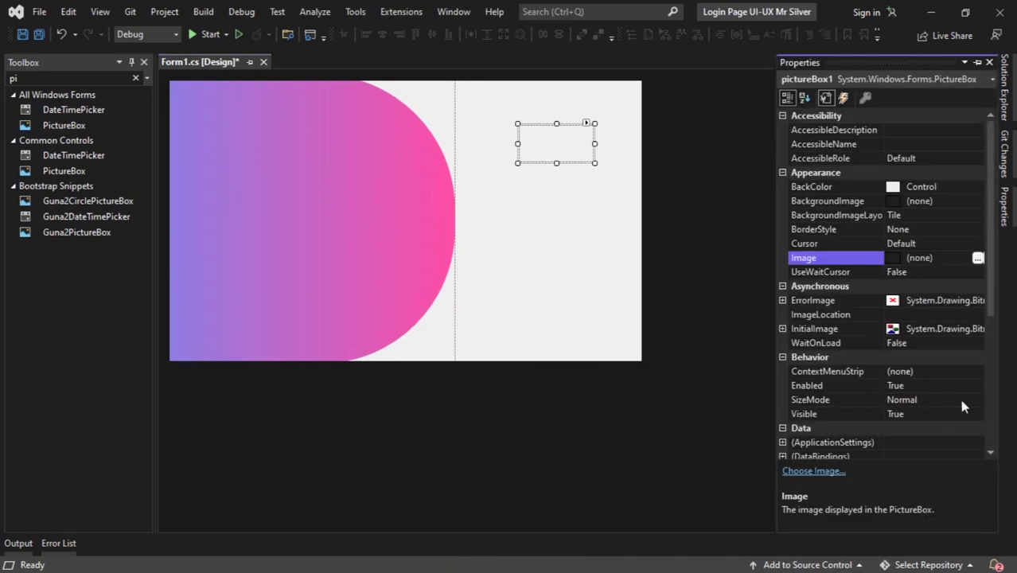
pyautogui.scroll(-5, 929, 321)
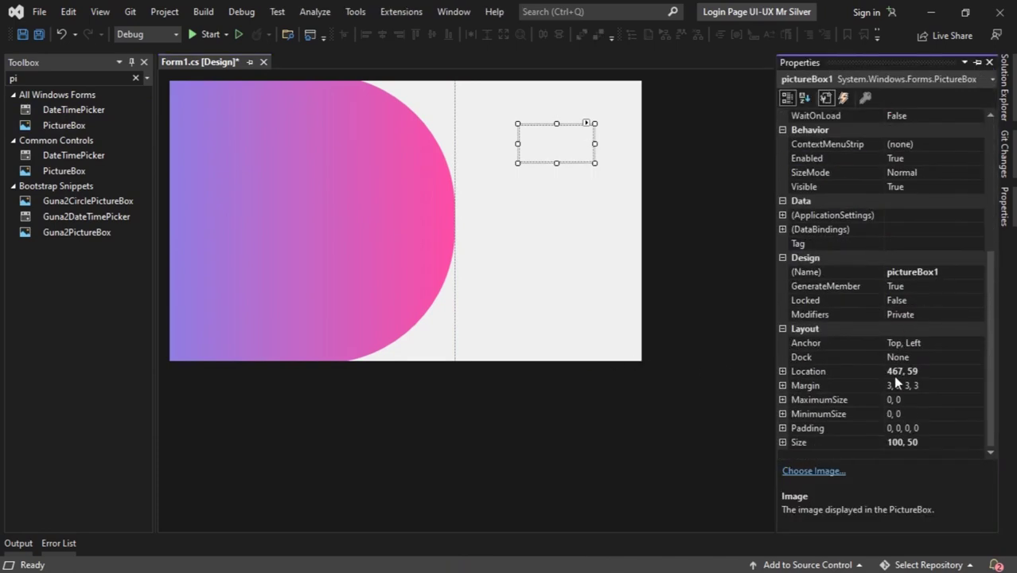
pyautogui.click(899, 441)
pyautogui.doubleClick(899, 442)
pyautogui.write('119, 127')
pyautogui.press('Return')
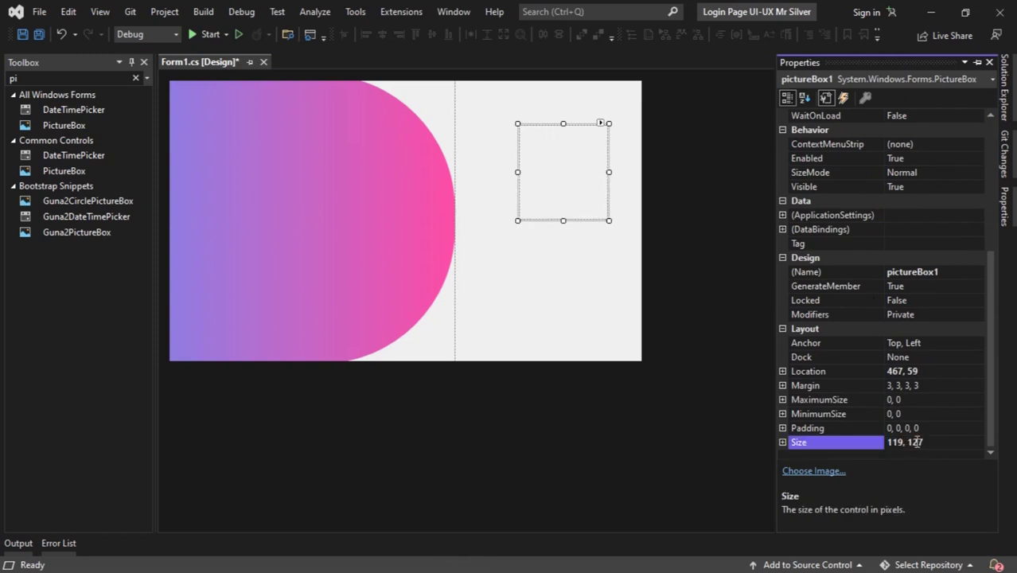
# - Set the picture box's size mode to Zoom
pyautogui.click(600, 123)
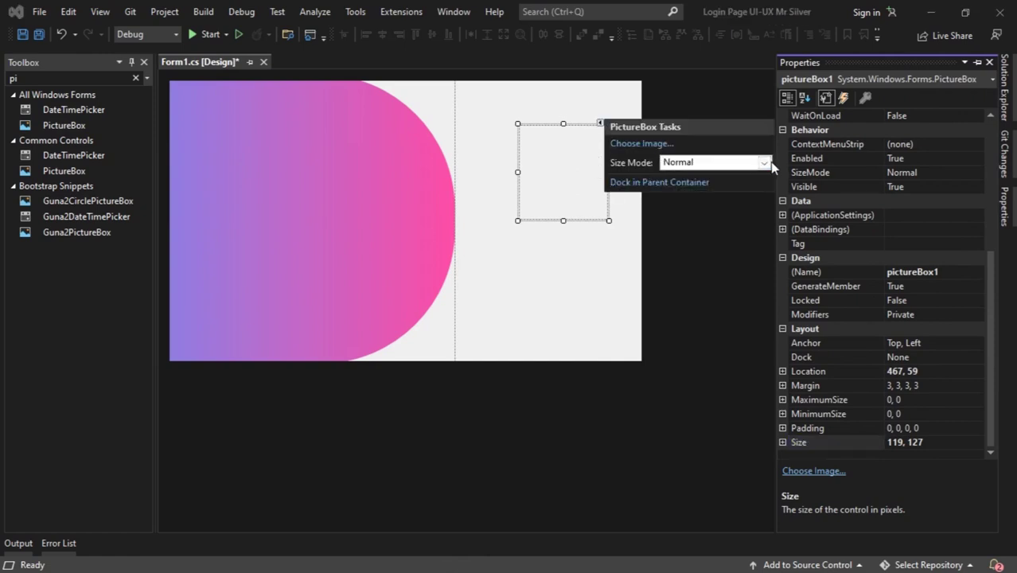
pyautogui.click(764, 162)
pyautogui.click(707, 222)
# - Import TR-Logo.png from the Login Page Photo folder as the picture box's image and shift the logo slightly up and left
pyautogui.click(625, 143)
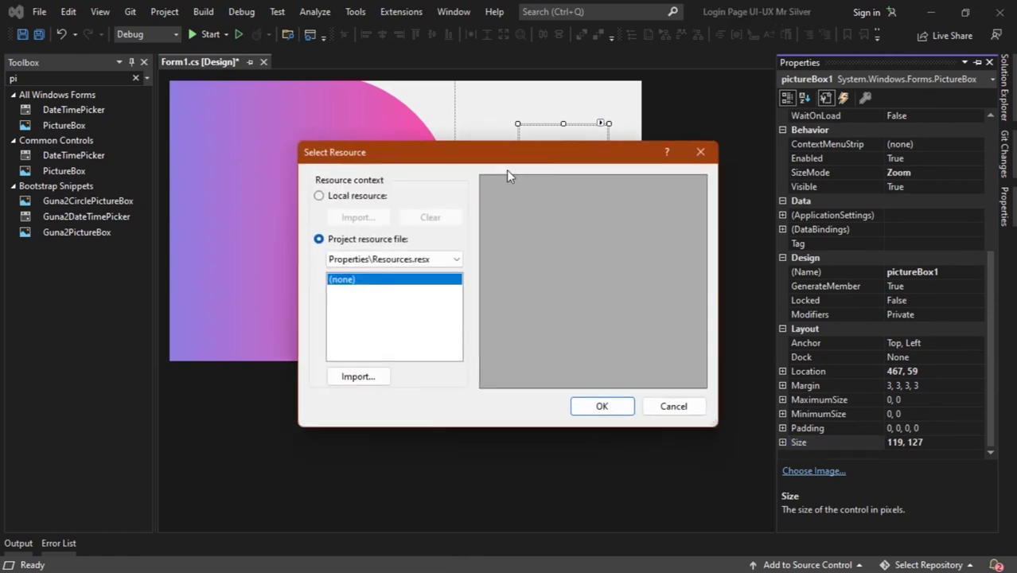
pyautogui.click(369, 378)
pyautogui.click(370, 293)
pyautogui.doubleClick(469, 288)
pyautogui.doubleClick(525, 288)
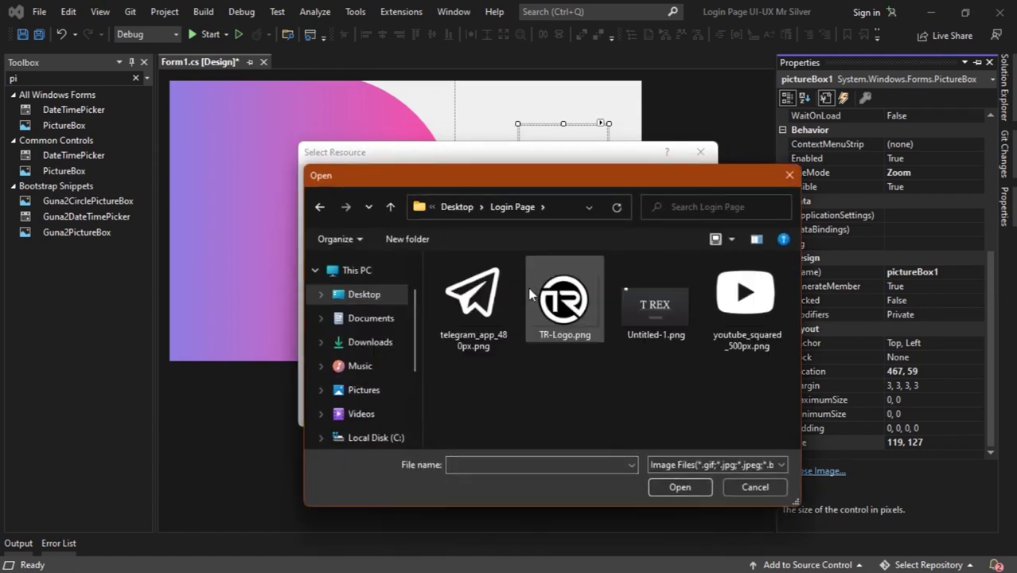
pyautogui.click(591, 312)
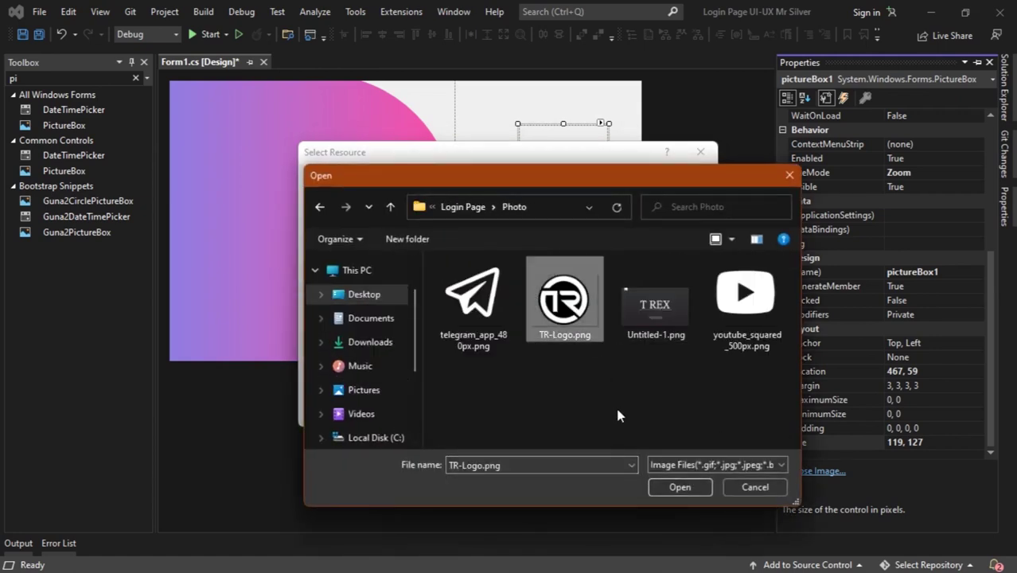
pyautogui.click(680, 487)
pyautogui.click(601, 404)
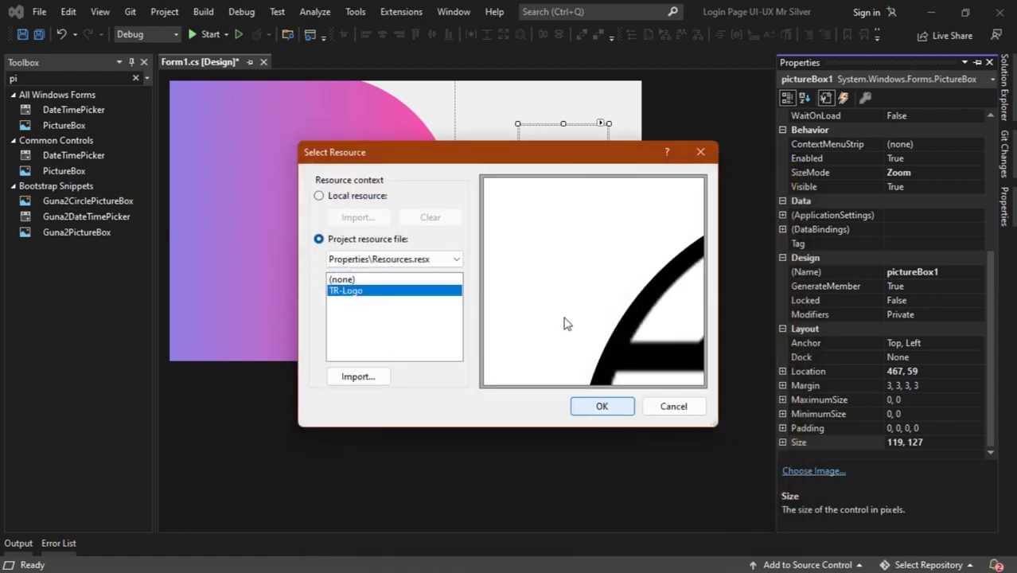
pyautogui.moveTo(562, 169); pyautogui.dragTo(553, 159)
pyautogui.click(501, 282)
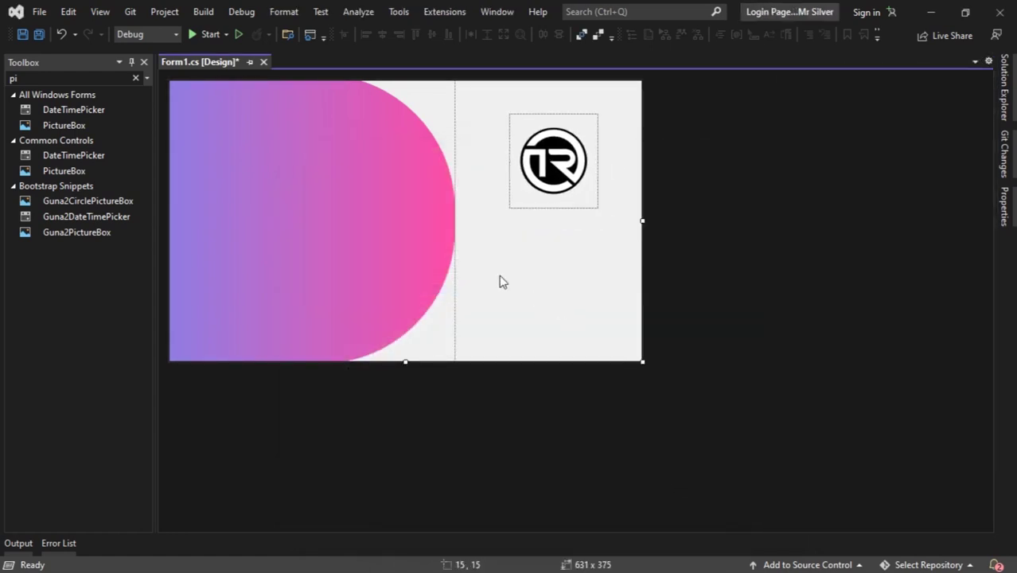
# - Add a Guna2TextBox directly below the logo picture box, roughly centred under it
pyautogui.click(42, 63)
pyautogui.write('t')
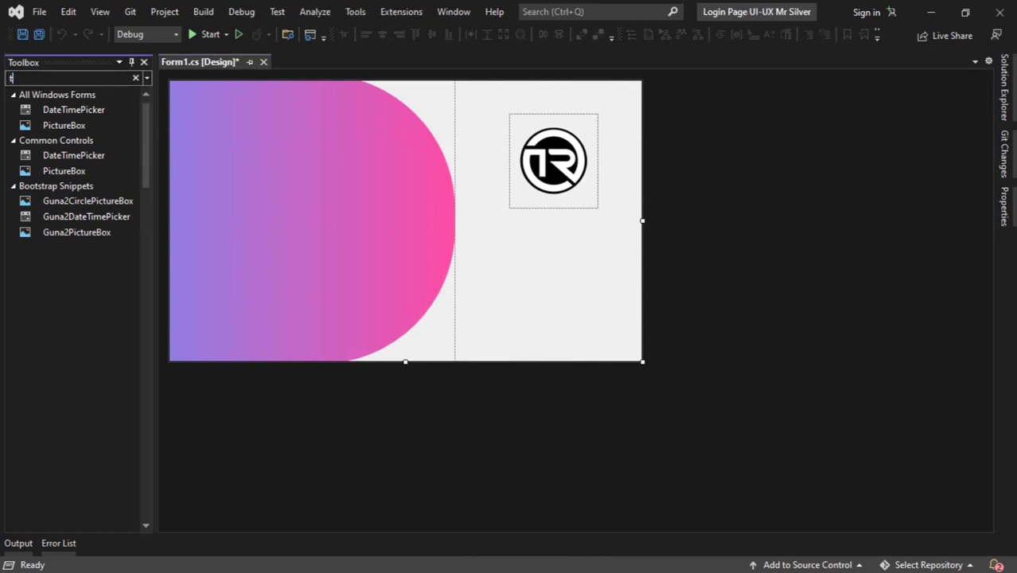
pyautogui.write('ex')
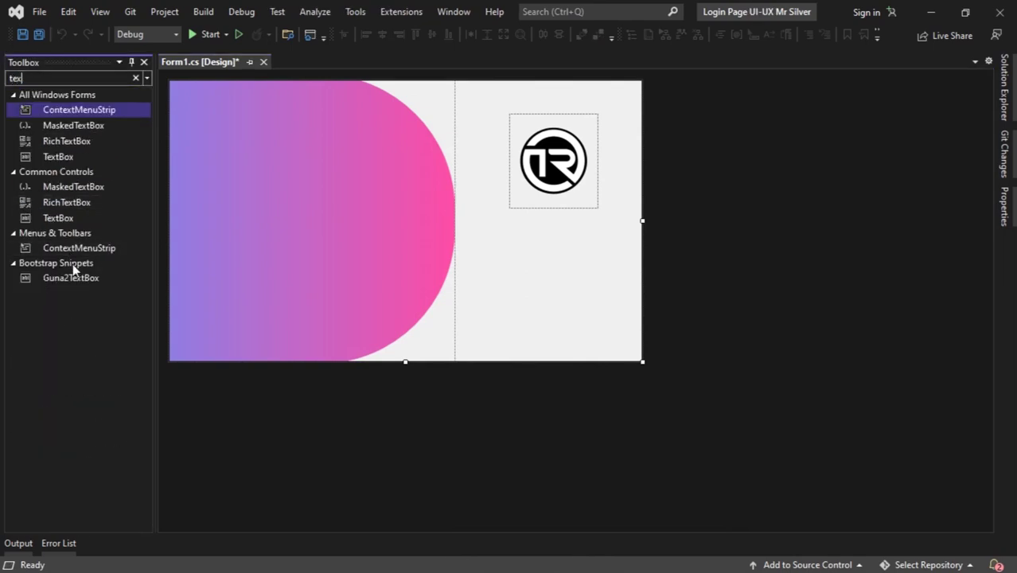
pyautogui.moveTo(77, 280); pyautogui.dragTo(517, 236)
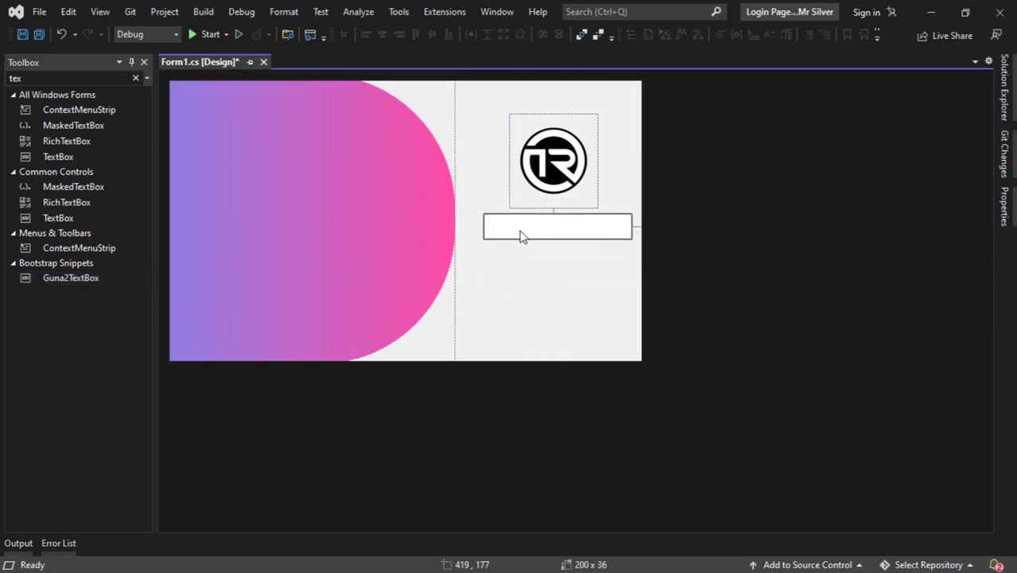
pyautogui.moveTo(519, 235); pyautogui.dragTo(515, 230)
# - Nudge the gradient panel further left to X about -198
pyautogui.click(377, 236)
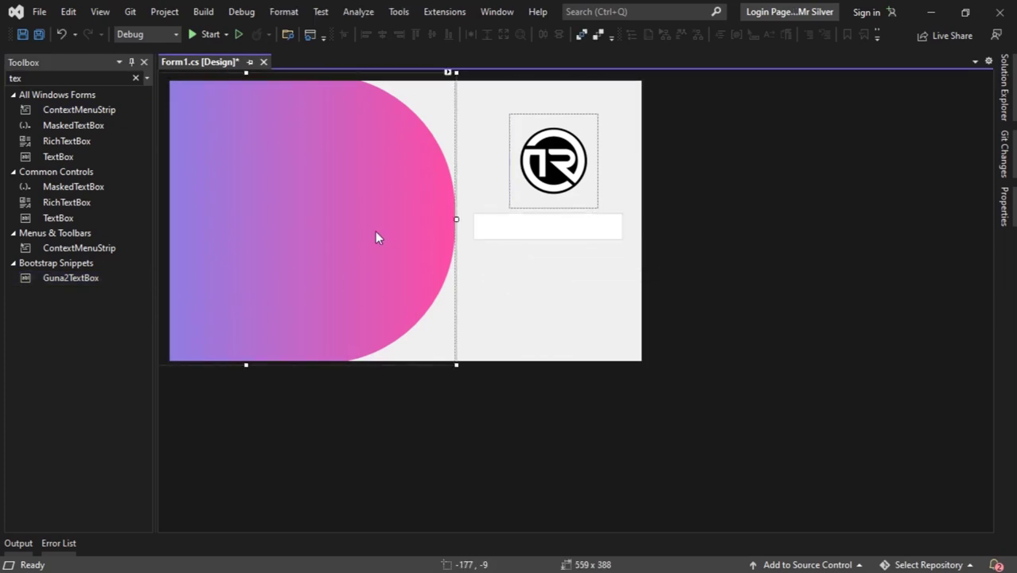
pyautogui.press('Left')
pyautogui.press('Left')
pyautogui.press('Left')
pyautogui.press('Left')
pyautogui.press('Left')
pyautogui.press('Left')
pyautogui.press('Left')
pyautogui.press('Left')
pyautogui.press('Left')
pyautogui.press('Left')
pyautogui.press('Left')
pyautogui.press('Left')
pyautogui.press('Left')
pyautogui.press('Left')
pyautogui.press('Left')
pyautogui.press('Left')
pyautogui.press('Left')
pyautogui.press('Left')
pyautogui.press('Left')
pyautogui.press('Left')
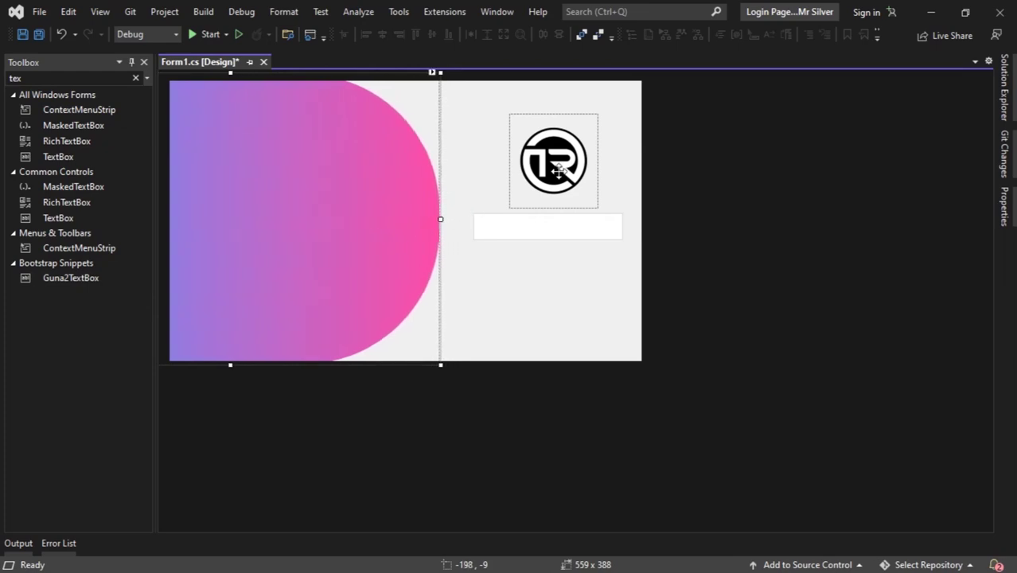
# - Shift the logo picture box slightly left and move the text box to about 397, 177 so it is centred beneath it
pyautogui.click(559, 168)
pyautogui.press('Left')
pyautogui.press('Left')
pyautogui.press('Left')
pyautogui.press('Left')
pyautogui.press('Left')
pyautogui.press('Left')
pyautogui.press('Left')
pyautogui.press('Left')
pyautogui.press('Left')
pyautogui.press('Left')
pyautogui.press('Left')
pyautogui.press('Left')
pyautogui.moveTo(556, 236); pyautogui.dragTo(549, 232)
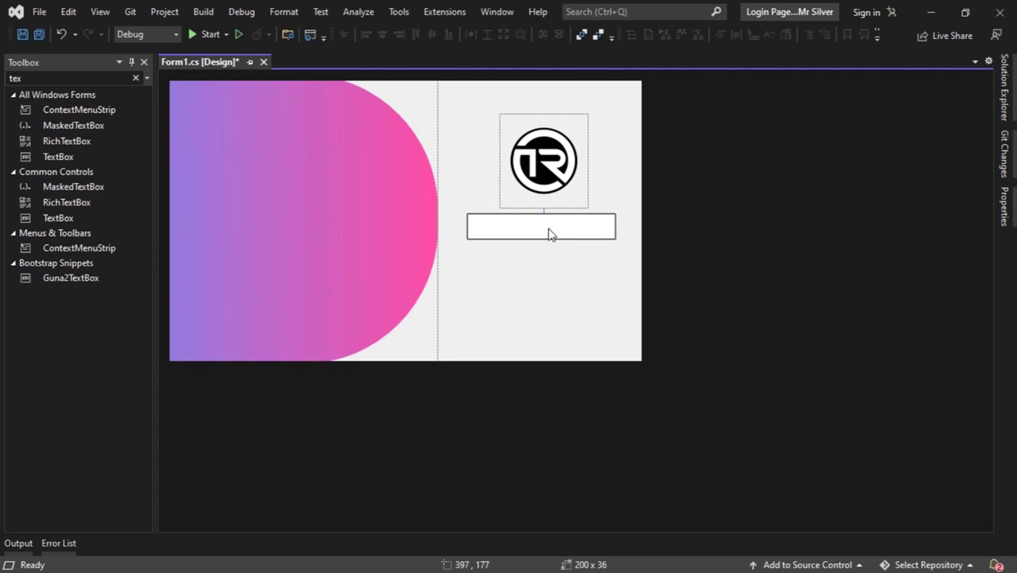
pyautogui.click(544, 172)
# - Set the border radius of the text box below the logo to 15
pyautogui.click(556, 229)
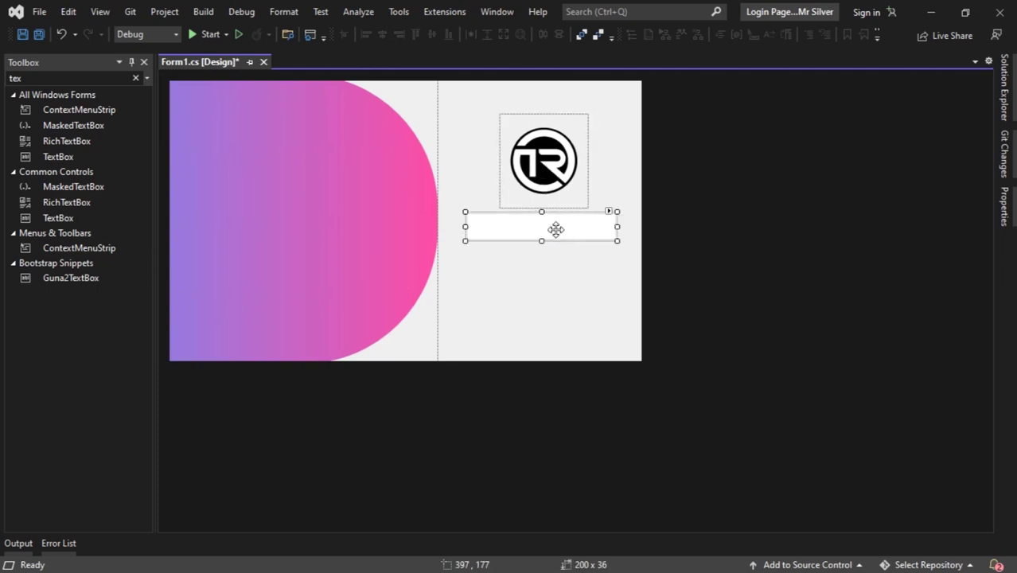
pyautogui.rightClick(557, 229)
pyautogui.click(595, 424)
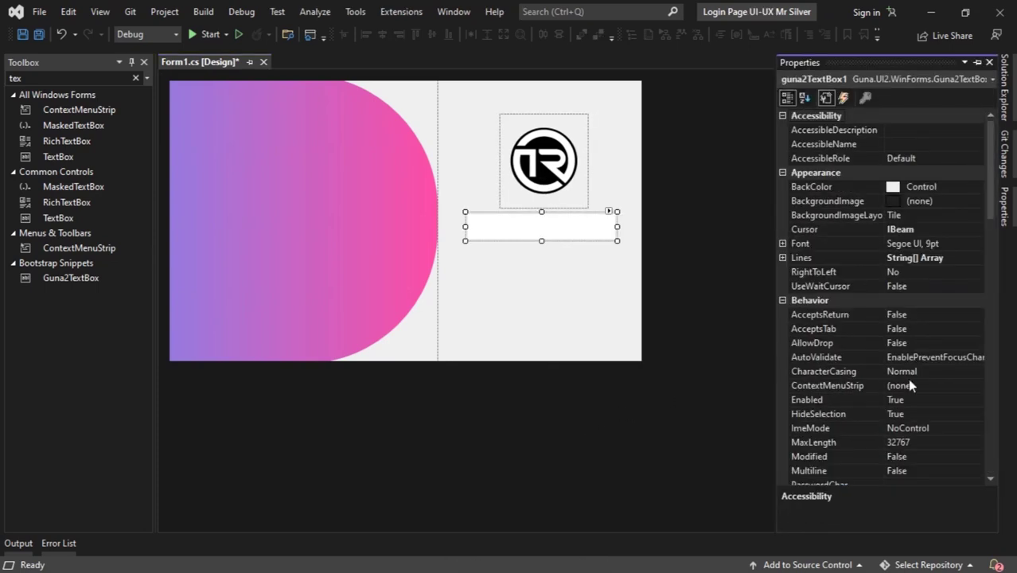
pyautogui.scroll(-12, 943, 381)
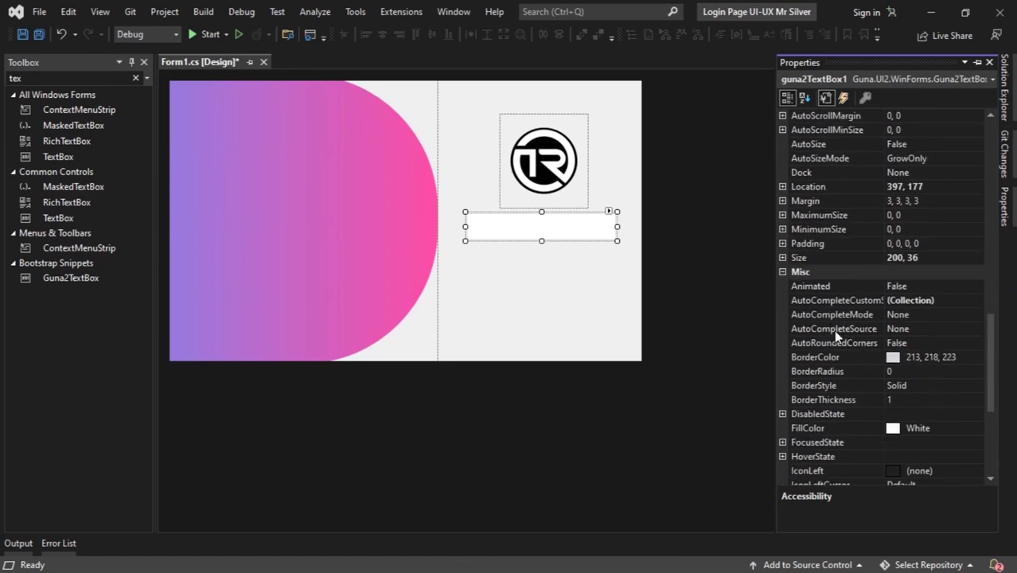
pyautogui.click(923, 371)
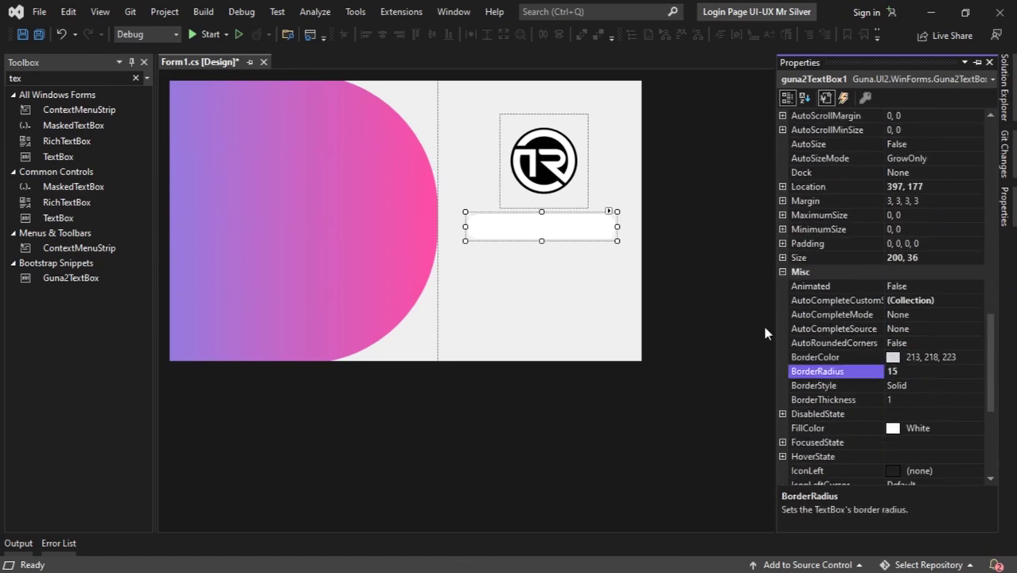
pyautogui.click(552, 276)
# - Duplicate the rounded text box and place the copy directly below the original
pyautogui.click(556, 234)
pyautogui.moveTo(556, 234); pyautogui.dragTo(532, 265)
pyautogui.click(532, 295)
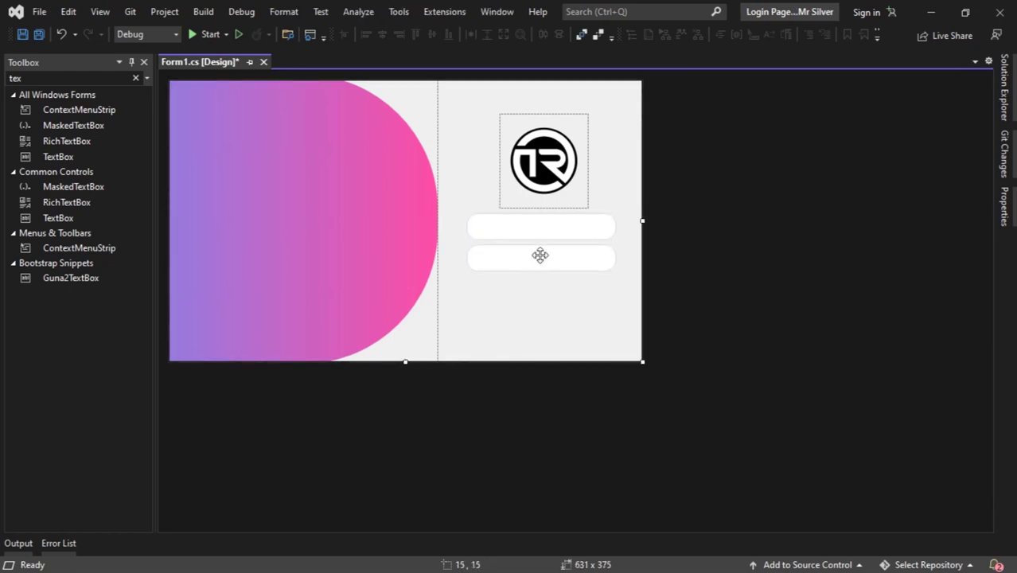
# - Set the upper text box's placeholder text to "User Name"
pyautogui.click(549, 240)
pyautogui.rightClick(550, 240)
pyautogui.click(581, 428)
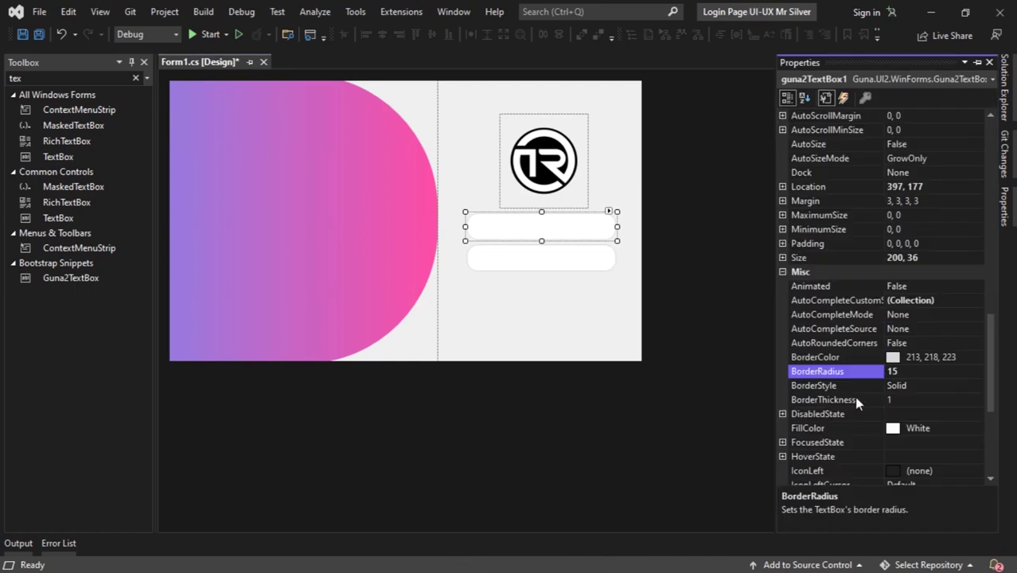
pyautogui.scroll(-5, 858, 406)
pyautogui.click(929, 471)
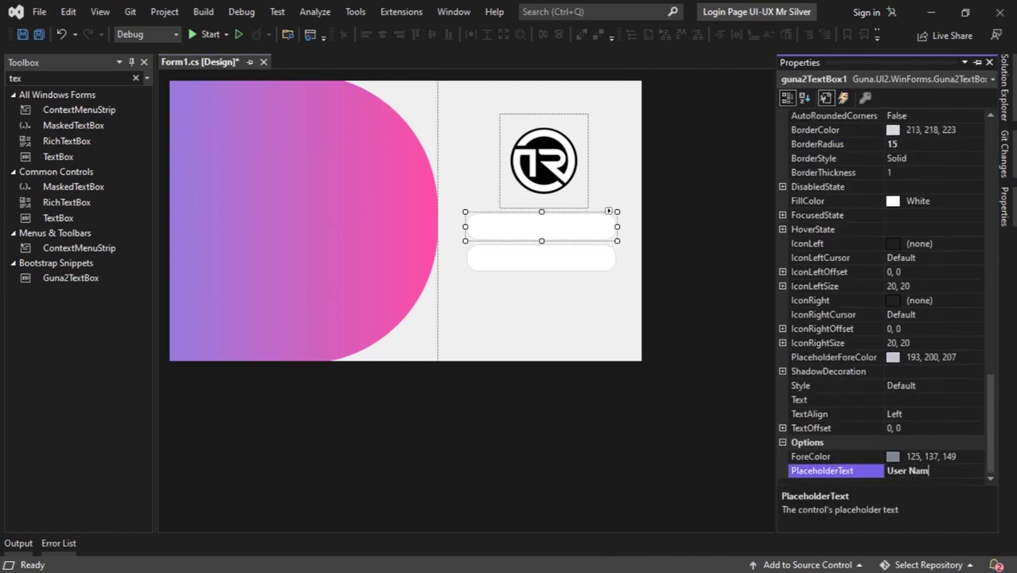
# - Set the lower text box's placeholder text to "Password"
pyautogui.click(553, 262)
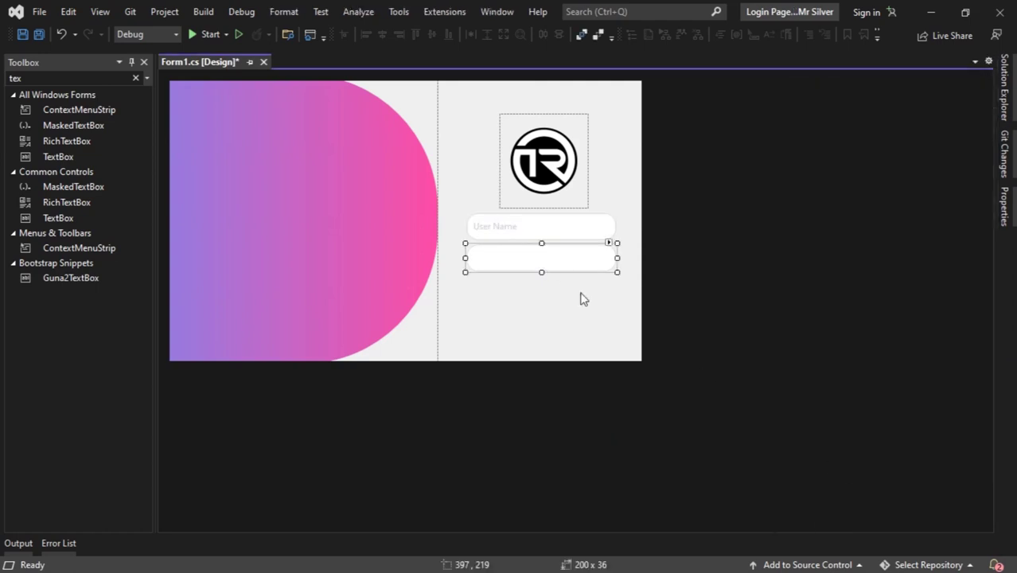
pyautogui.rightClick(570, 257)
pyautogui.click(626, 451)
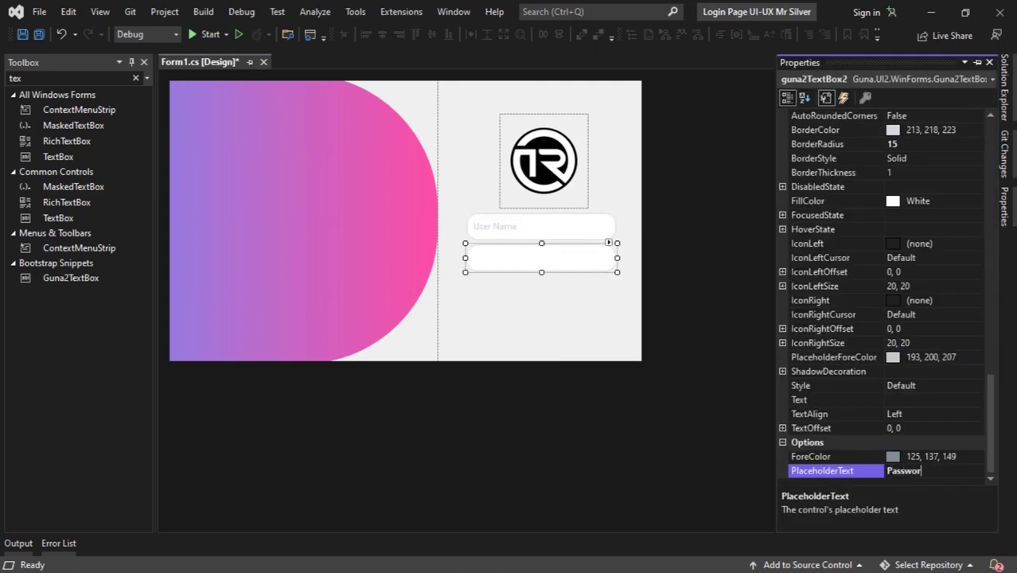
pyautogui.scroll(1, 925, 471)
pyautogui.click(593, 326)
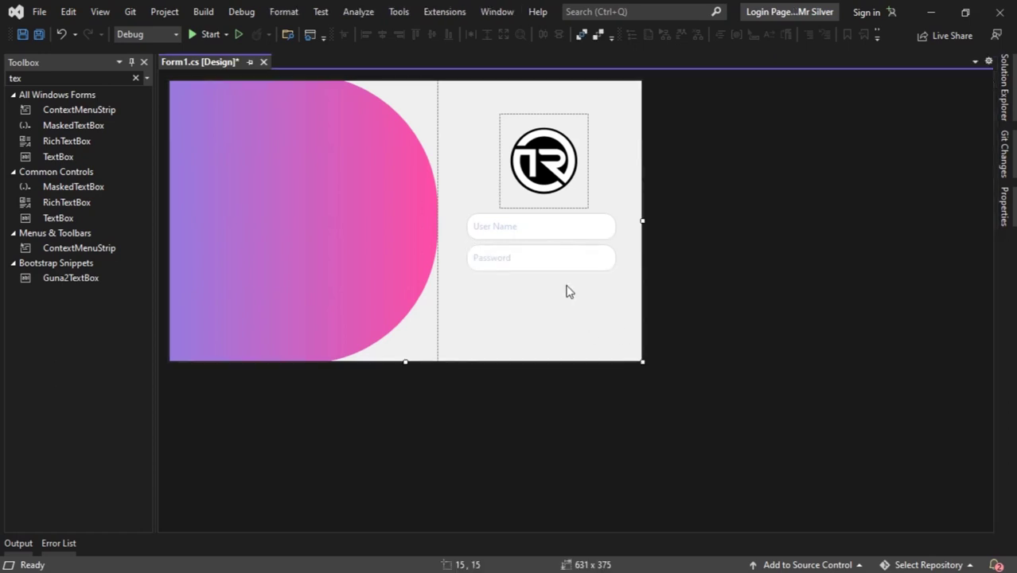
# - Find the button controls by filtering for "bu" and add a Guna2Button below the Password text box
pyautogui.doubleClick(32, 78)
pyautogui.write('boxed')
pyautogui.press('BackSpace')
pyautogui.press('BackSpace')
pyautogui.press('BackSpace')
pyautogui.press('BackSpace')
pyautogui.write('u')
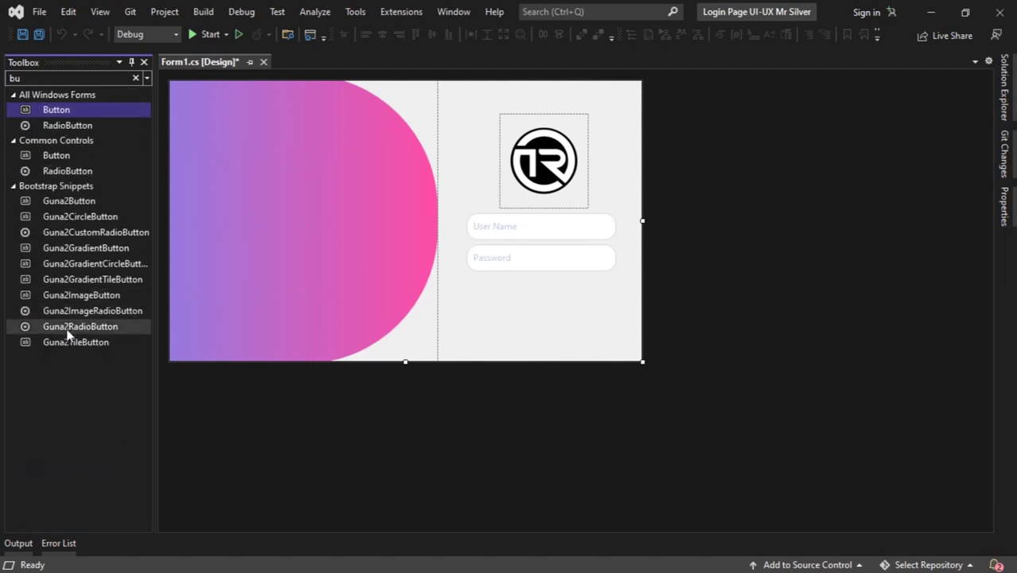
pyautogui.moveTo(90, 207); pyautogui.dragTo(498, 291)
# - Set the new button's border radius to 10 and shrink it to about 82 x 28, centred beneath the Password text box
pyautogui.rightClick(529, 297)
pyautogui.click(576, 495)
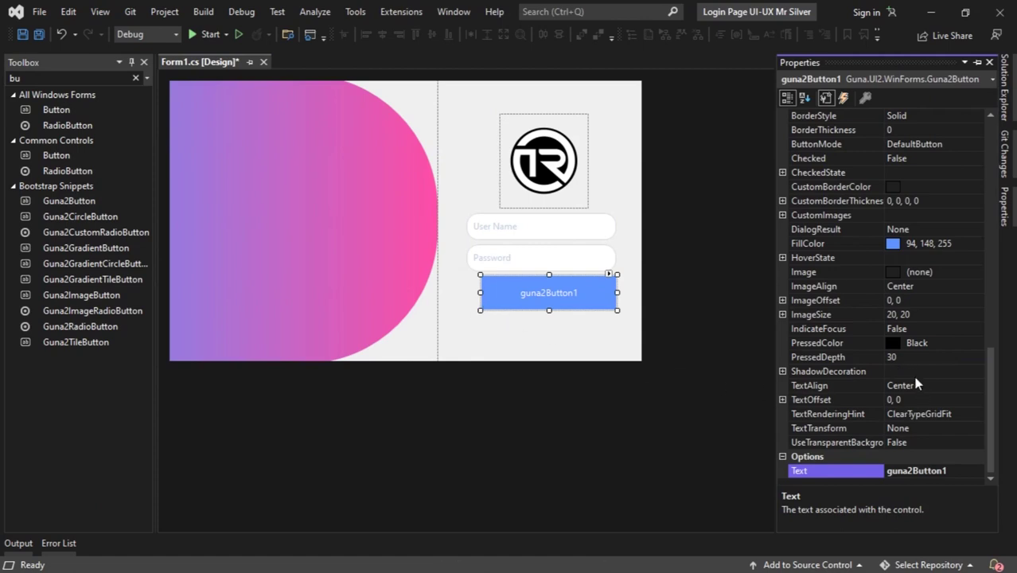
pyautogui.scroll(1, 922, 385)
pyautogui.scroll(2, 854, 259)
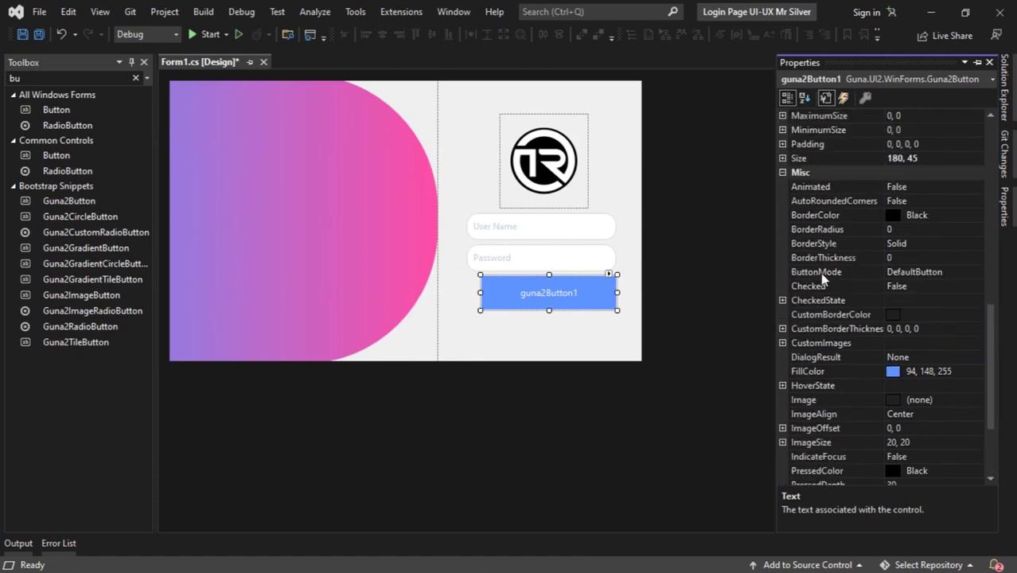
pyautogui.scroll(-3, 881, 320)
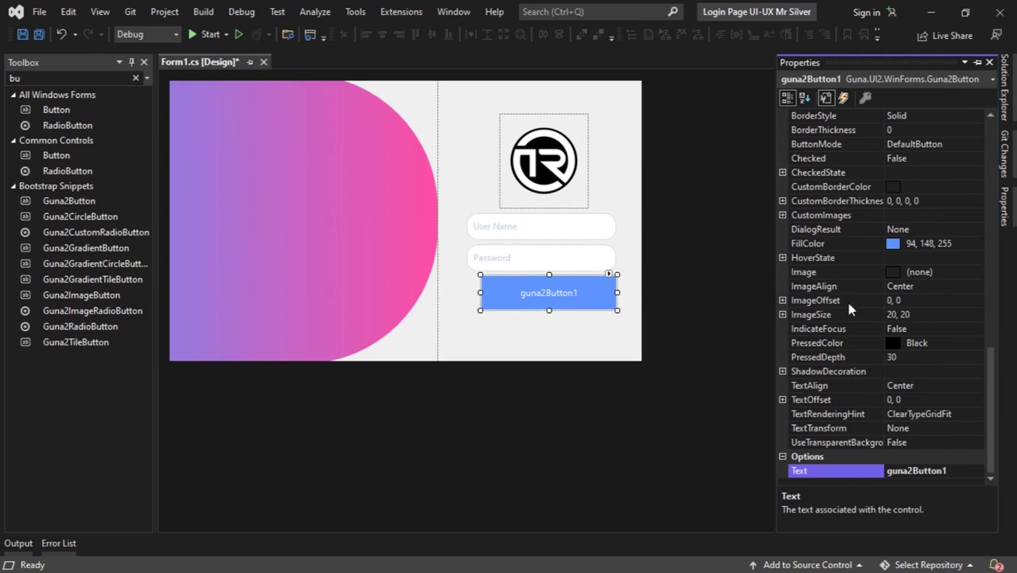
pyautogui.scroll(3, 857, 329)
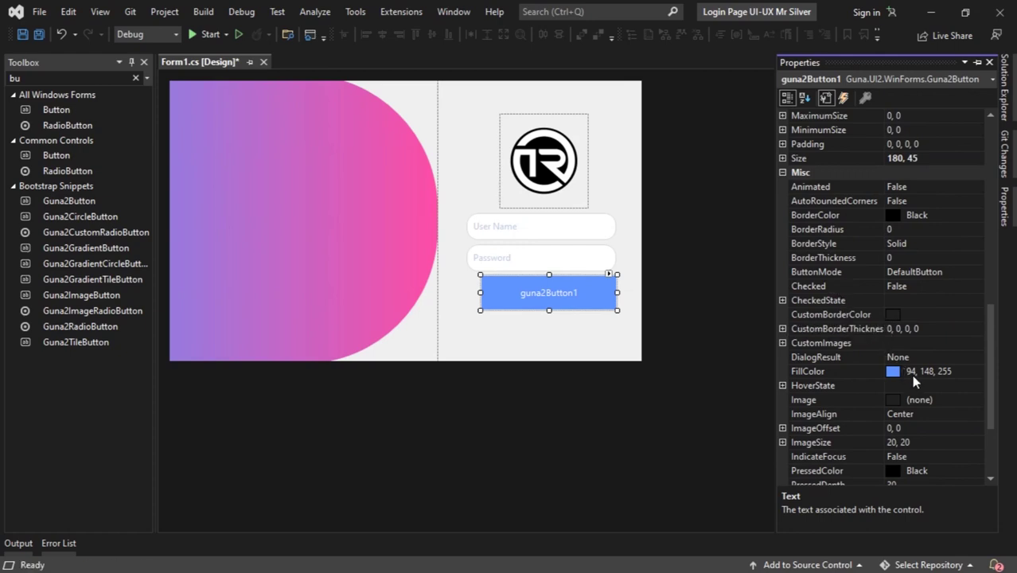
pyautogui.click(916, 230)
pyautogui.press('Return')
pyautogui.moveTo(480, 310); pyautogui.dragTo(546, 296)
# - Set the text of the button below the Password text box to "Login"
pyautogui.rightClick(544, 296)
pyautogui.click(608, 484)
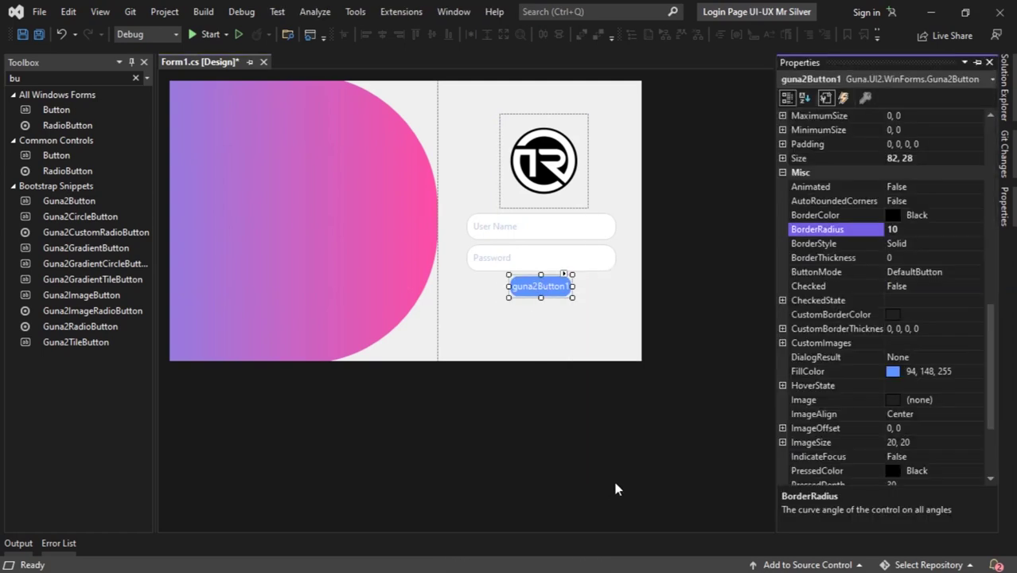
pyautogui.scroll(-3, 905, 478)
pyautogui.doubleClick(910, 471)
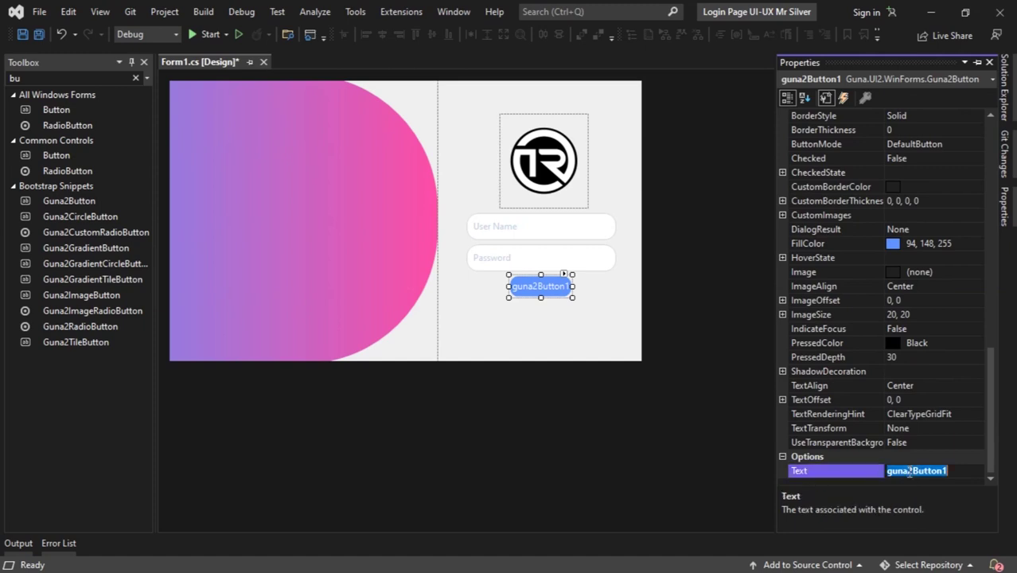
pyautogui.write('Login')
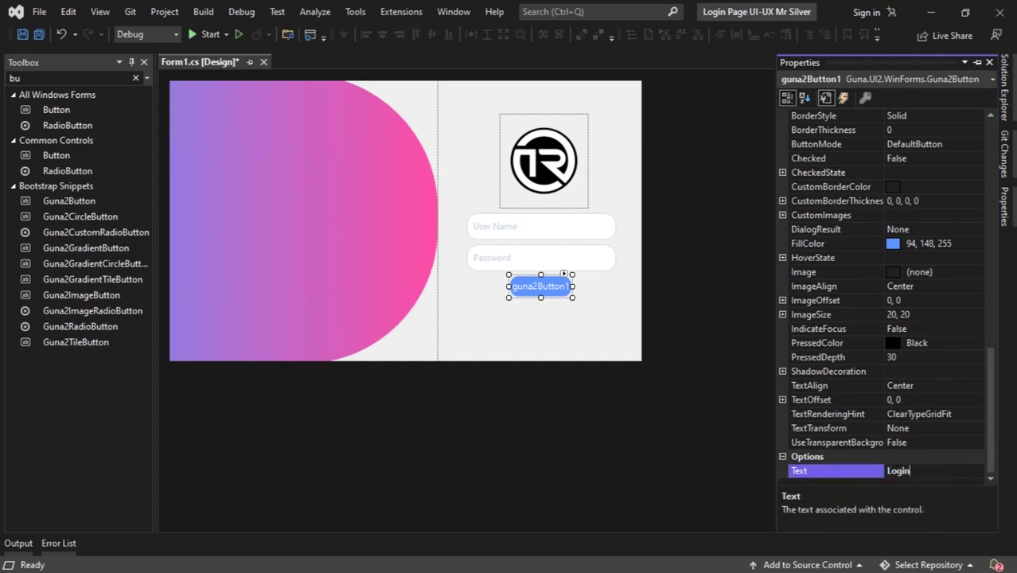
# - Change the Login button's border radius to 5
pyautogui.click(522, 285)
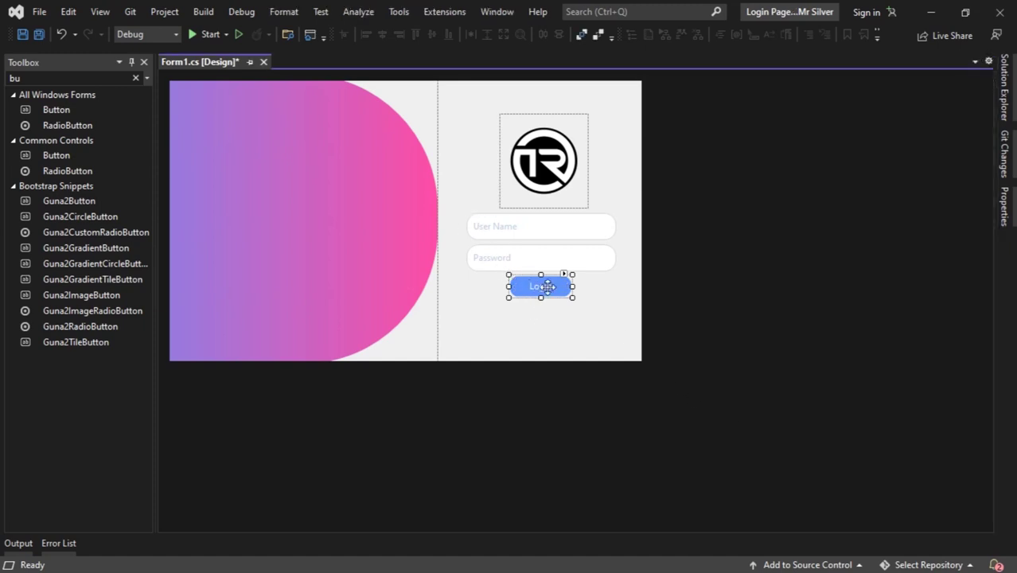
pyautogui.rightClick(548, 297)
pyautogui.click(590, 484)
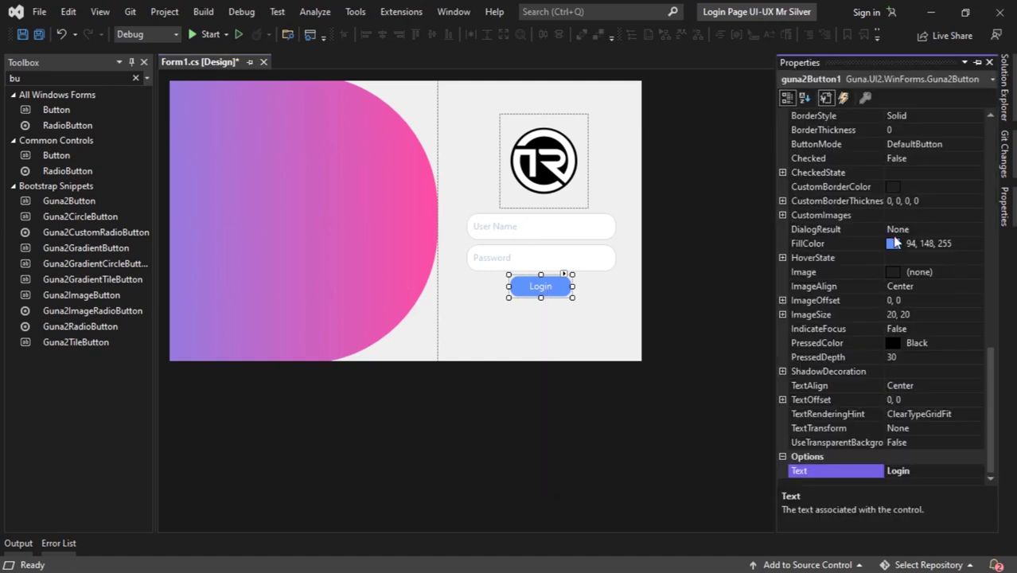
pyautogui.scroll(2, 924, 284)
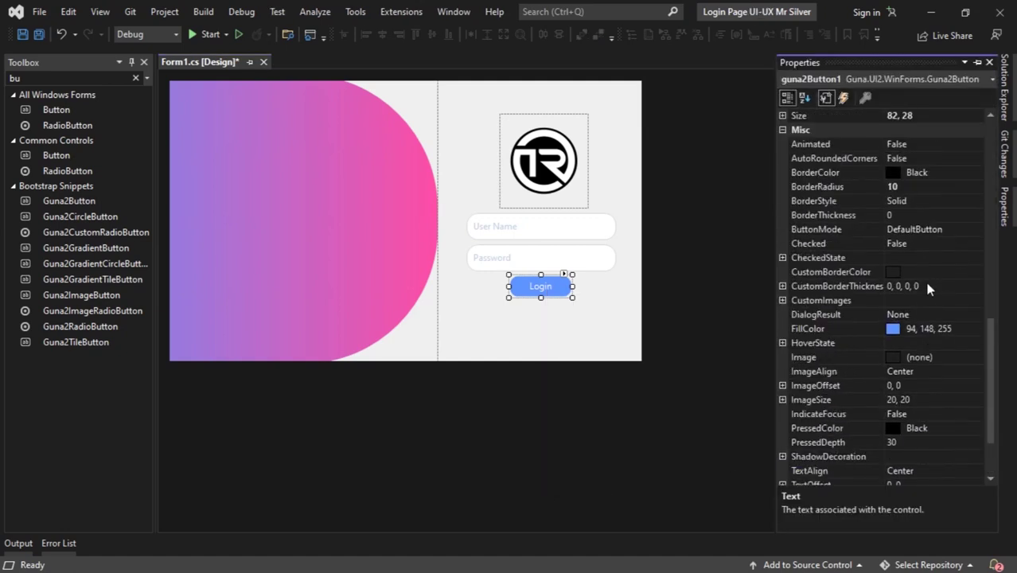
pyautogui.click(914, 186)
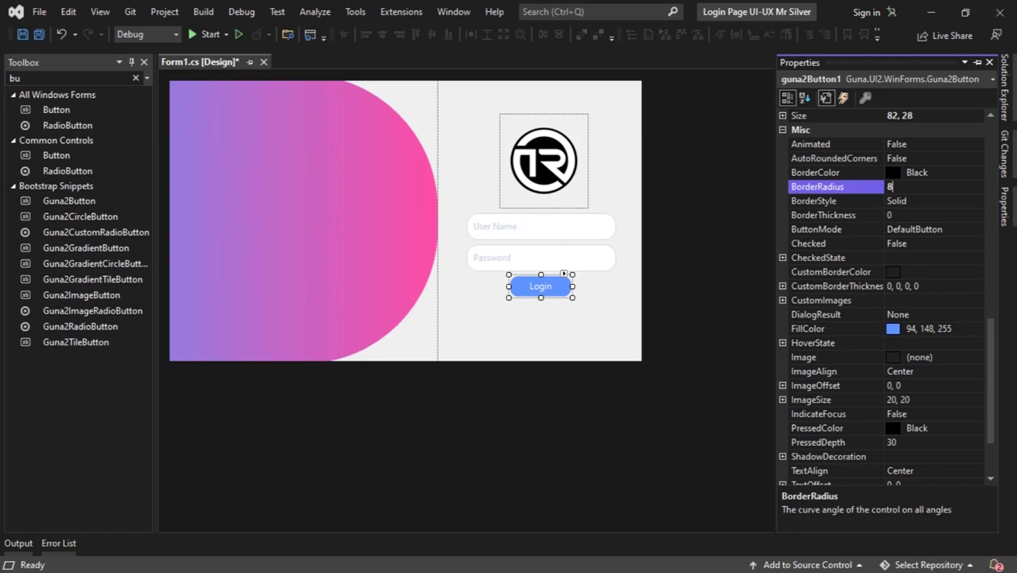
pyautogui.write('8')
pyautogui.press('BackSpace')
pyautogui.write('5')
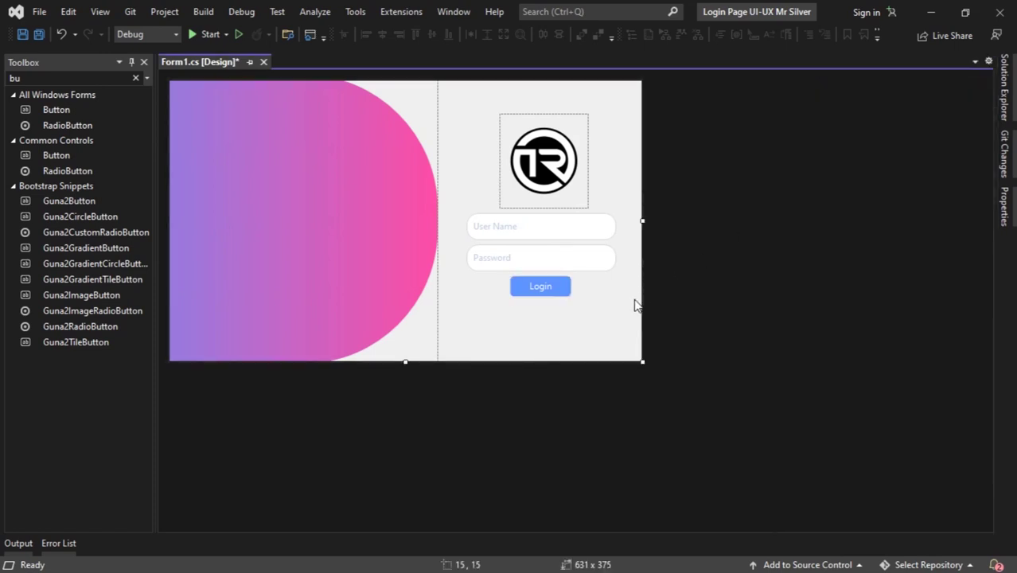
# - Select the Login button, both text boxes and the logo together and make them all slightly smaller
pyautogui.click(543, 287)
pyautogui.keyDown('ctrl'); pyautogui.click(545, 229); pyautogui.keyUp('ctrl')
pyautogui.keyDown('ctrl'); pyautogui.click(541, 259); pyautogui.keyUp('ctrl')
pyautogui.keyDown('ctrl'); pyautogui.click(509, 164); pyautogui.keyUp('ctrl')
pyautogui.moveTo(508, 164); pyautogui.dragTo(508, 167)
pyautogui.moveTo(499, 215); pyautogui.dragTo(497, 216)
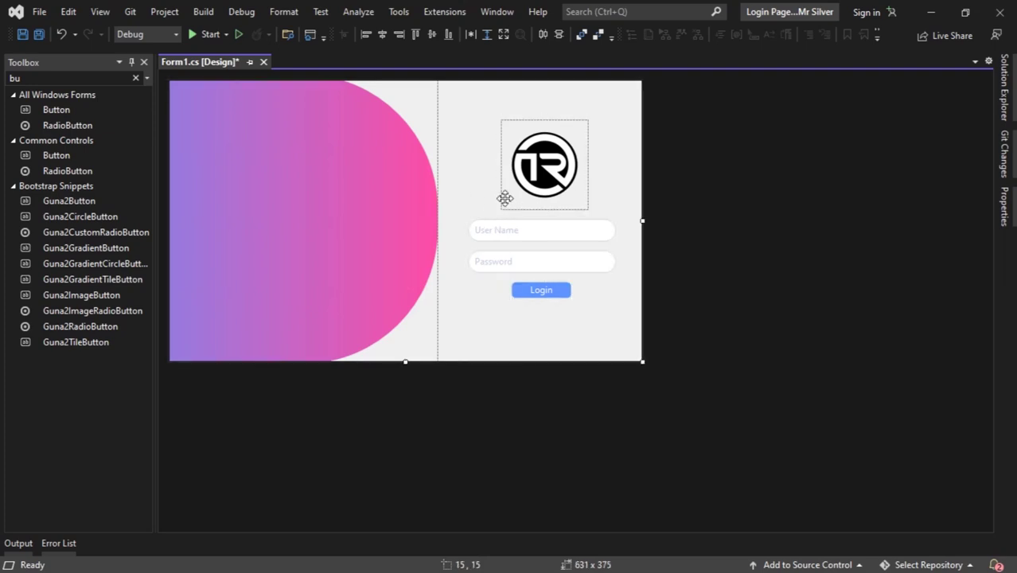
# - Shrink the logo picture box to about 103 x 98 and place it just above the User Name text box
pyautogui.click(500, 206)
pyautogui.moveTo(501, 207)
pyautogui.mouseDown()
pyautogui.moveTo(513, 193)
pyautogui.moveTo(502, 207)
pyautogui.mouseUp()
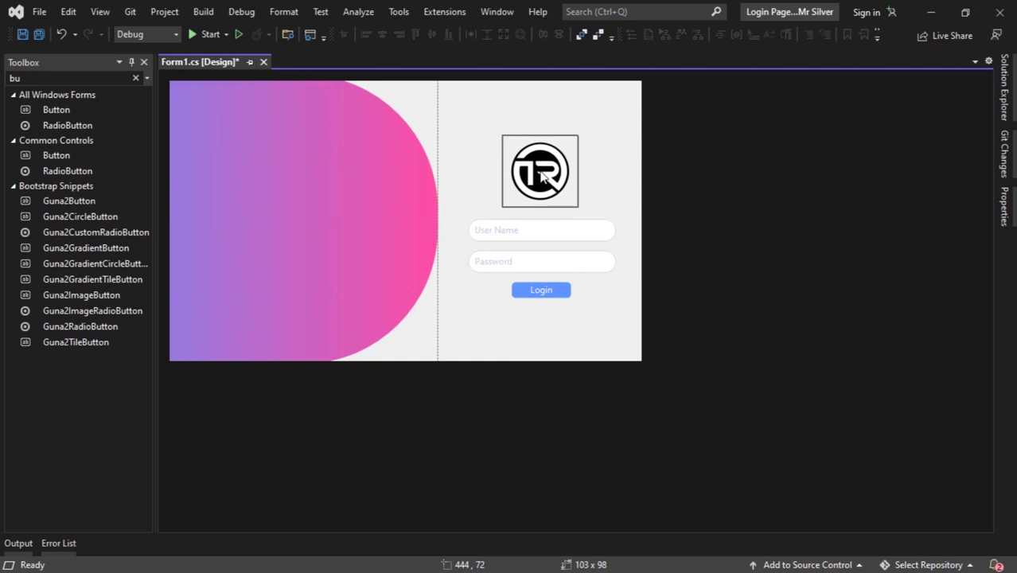
pyautogui.moveTo(540, 172); pyautogui.dragTo(540, 180)
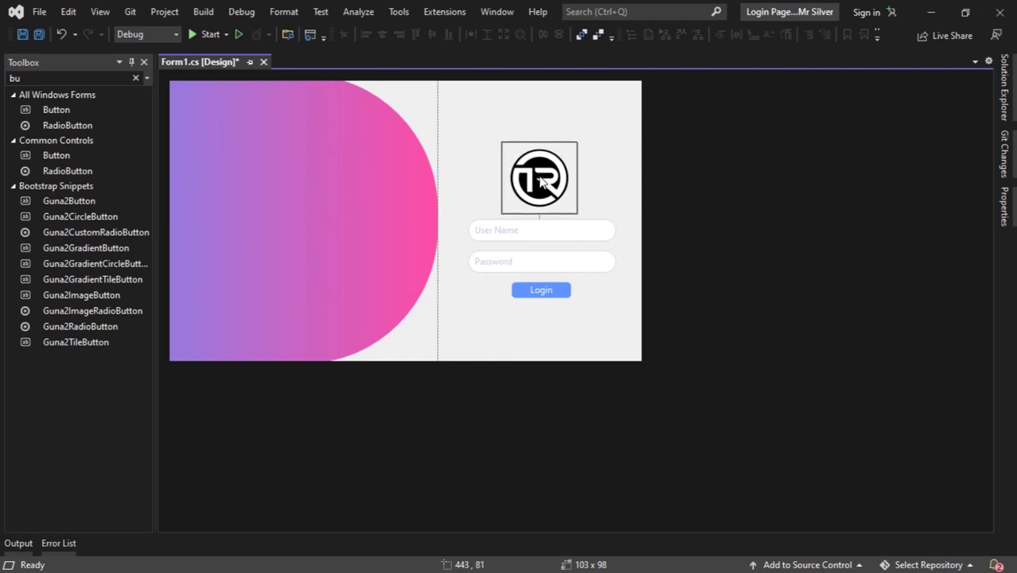
# - Select the logo, both text boxes and the Login button and shift the group slightly up and to the right
pyautogui.click(602, 204)
pyautogui.moveTo(602, 319); pyautogui.dragTo(513, 205)
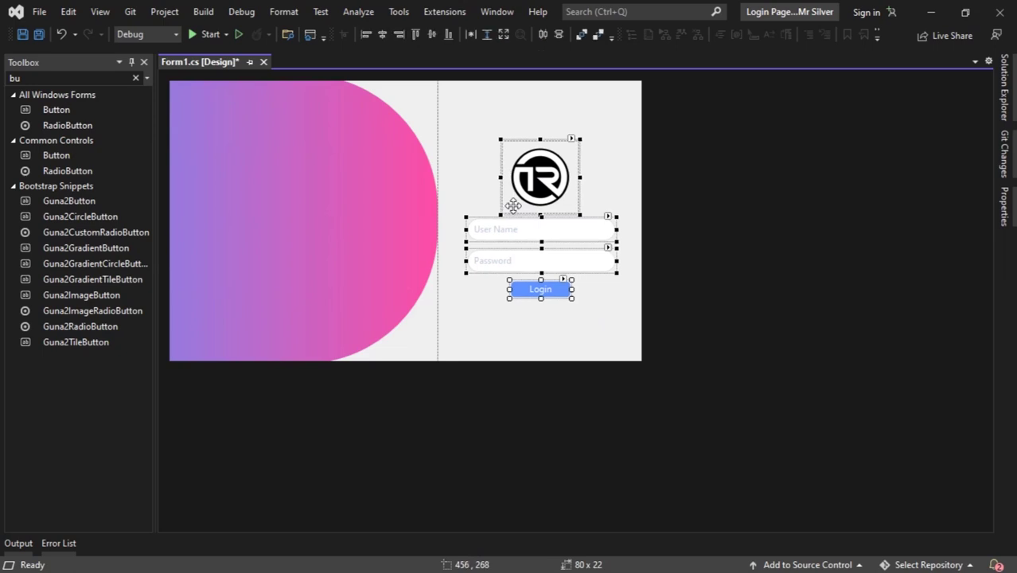
pyautogui.click(636, 202)
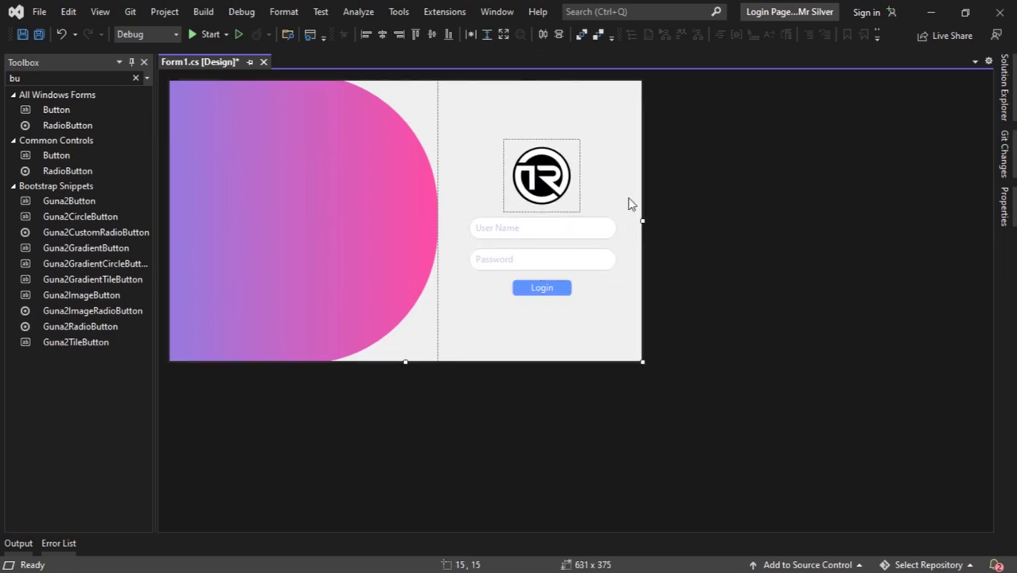
# - Increase the Login button's height to about 25 and place a duplicate of it in the form's upper-right corner
pyautogui.click(542, 290)
pyautogui.moveTo(540, 298); pyautogui.dragTo(545, 300)
pyautogui.click(557, 324)
pyautogui.moveTo(545, 290); pyautogui.dragTo(603, 100)
# - Set the duplicated button's text to "EXIT" and fit it at about 60 x 25 against the form's right edge, at about 584, 9
pyautogui.rightClick(602, 99)
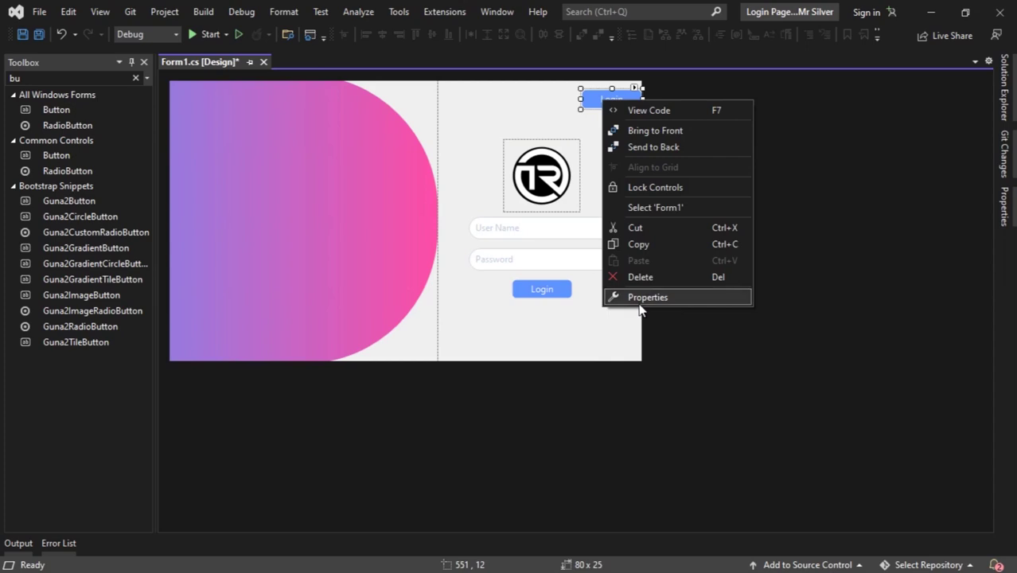
pyautogui.click(613, 296)
pyautogui.click(932, 471)
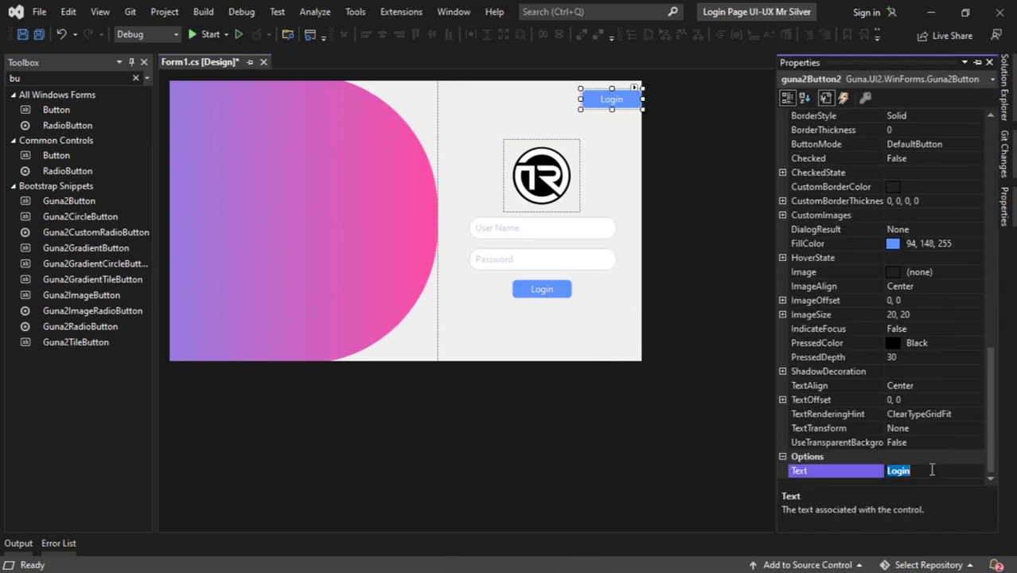
pyautogui.write('EXIT')
pyautogui.moveTo(580, 98); pyautogui.dragTo(631, 97)
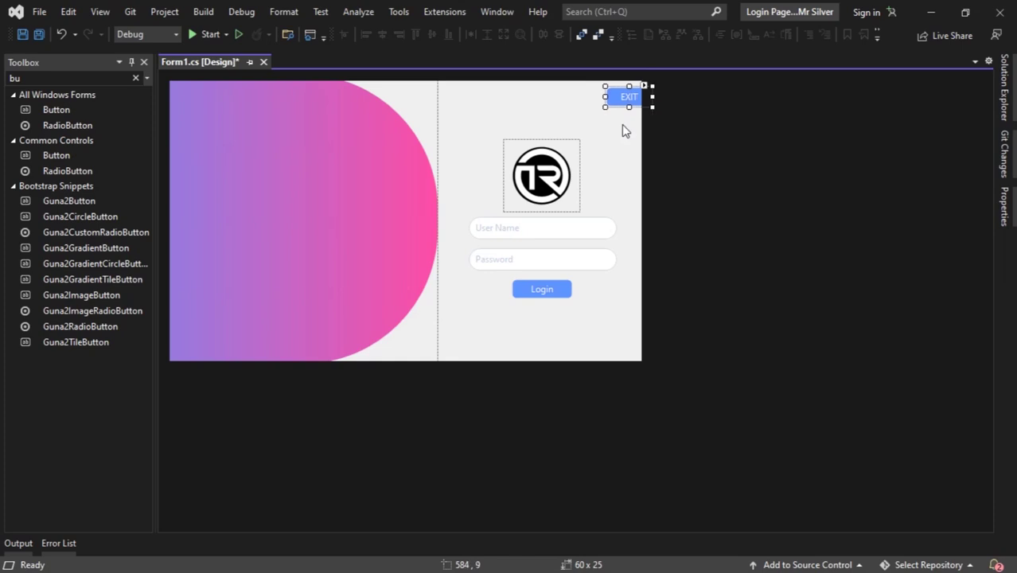
pyautogui.click(625, 130)
# - Find the label controls by filtering for "LA" and add a Label near the form's lower-right corner
pyautogui.click(40, 80)
pyautogui.write('LA')
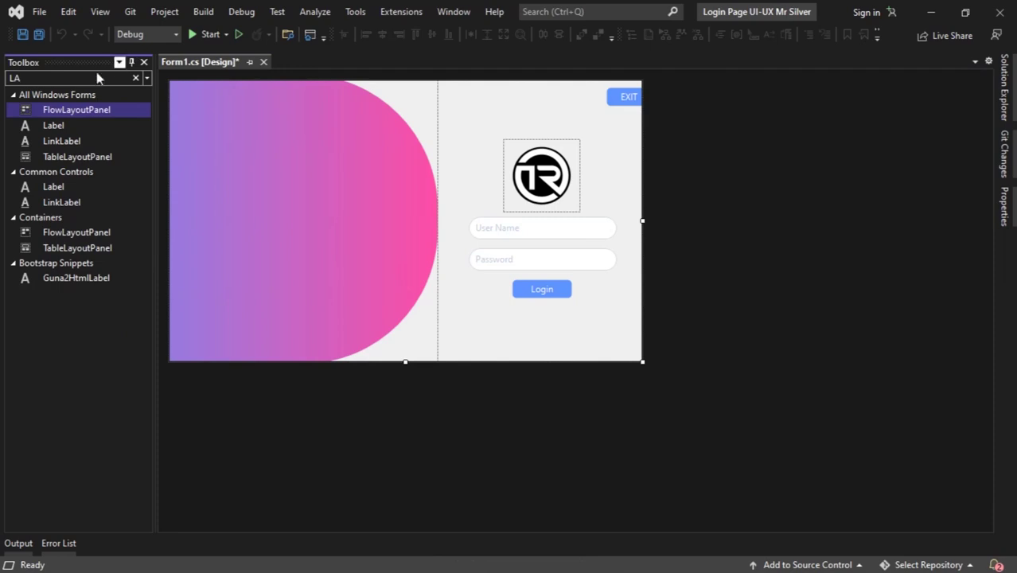
pyautogui.moveTo(53, 127); pyautogui.dragTo(589, 330)
# - Change the new label's text to "V 1.0"
pyautogui.rightClick(605, 337)
pyautogui.click(648, 533)
pyautogui.scroll(-6, 915, 458)
pyautogui.scroll(6, 917, 465)
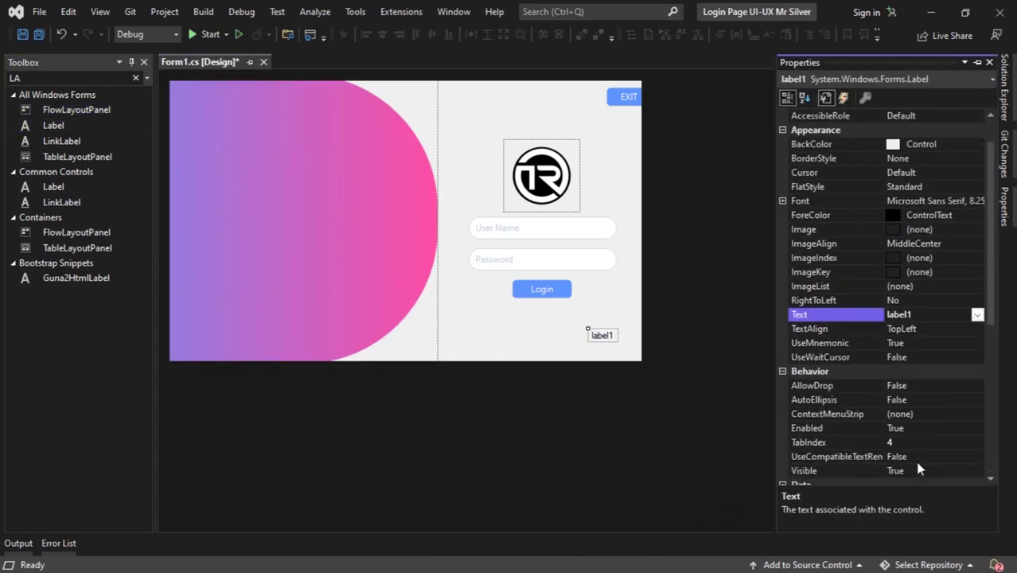
pyautogui.click(923, 358)
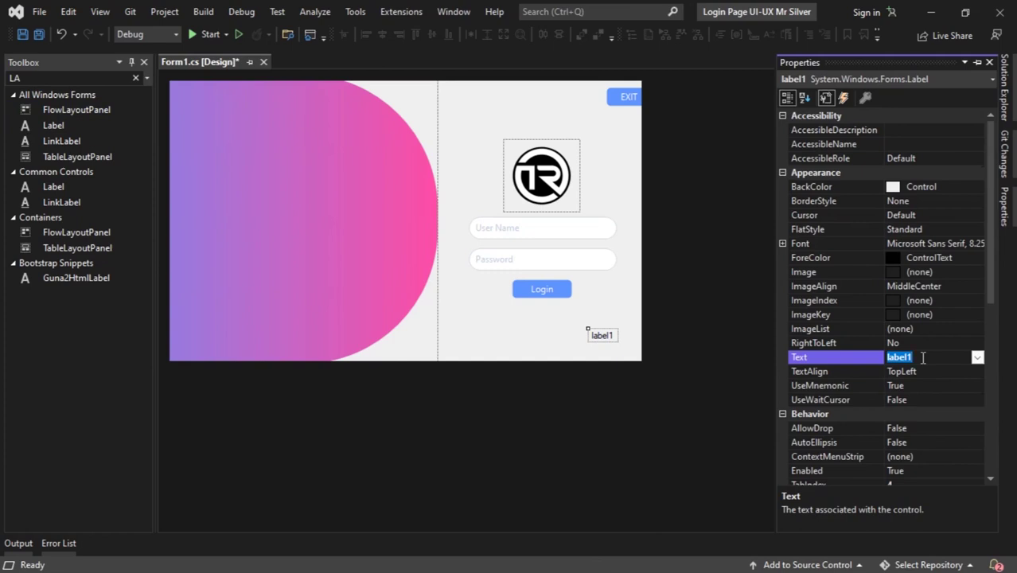
pyautogui.write('V')
# - Set the version label's font to Yu Gothic UI at size 7
pyautogui.click(963, 247)
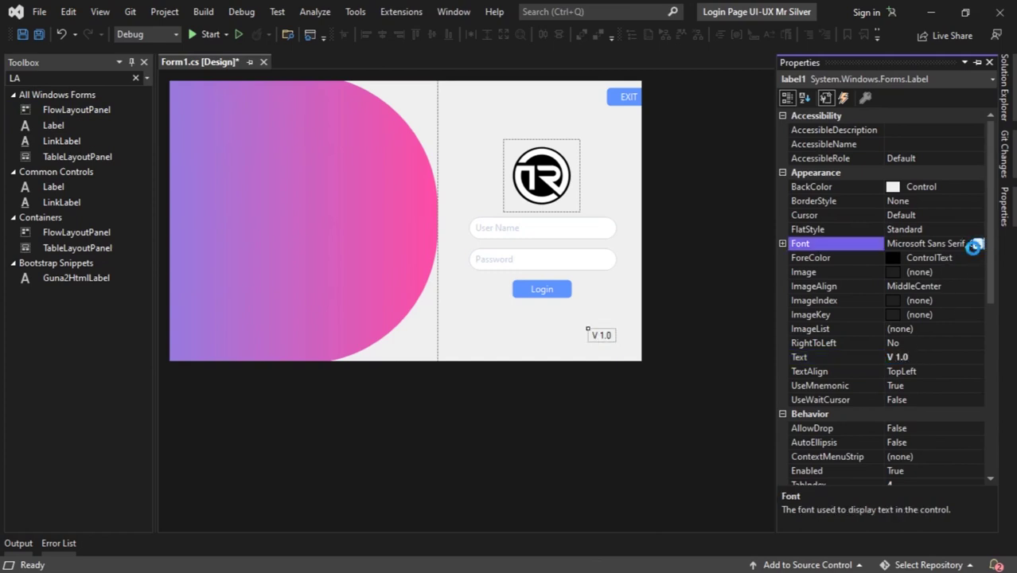
pyautogui.click(977, 245)
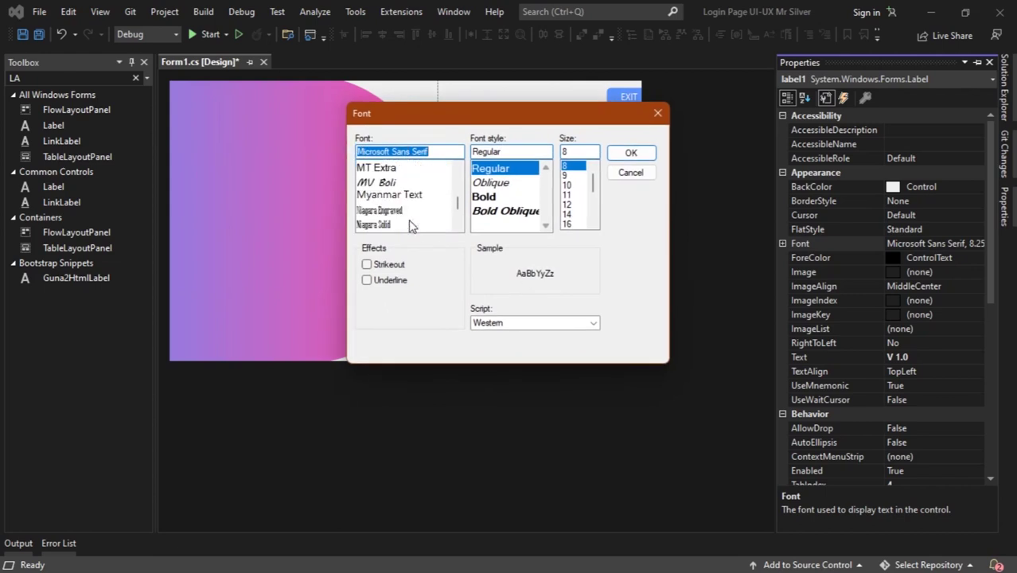
pyautogui.write('Y')
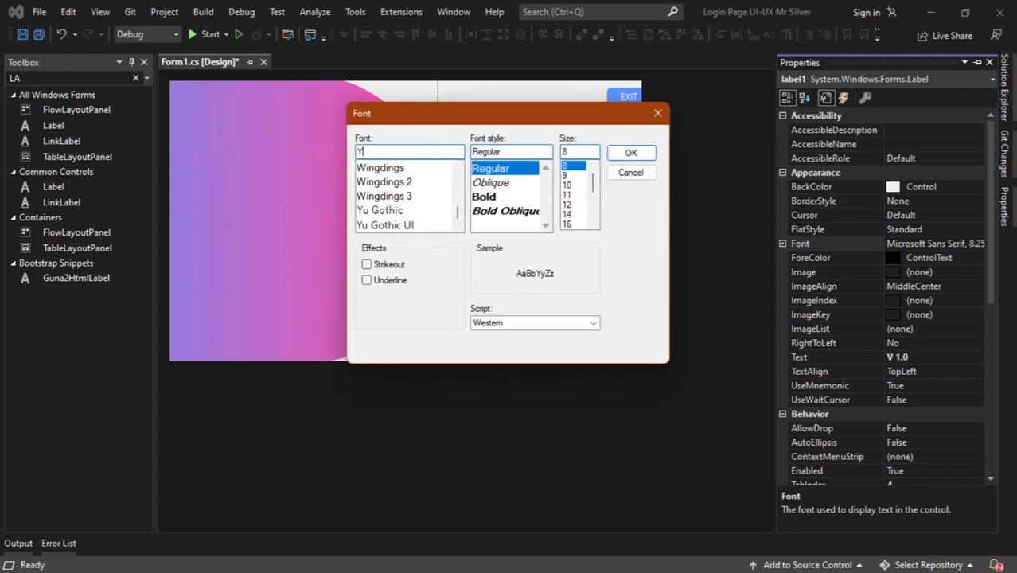
pyautogui.click(390, 226)
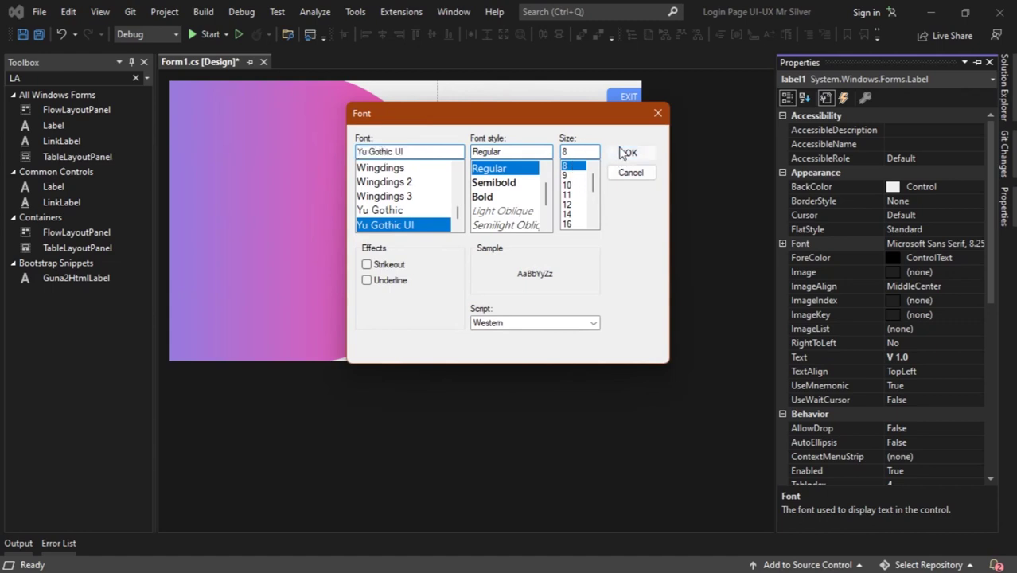
pyautogui.click(622, 153)
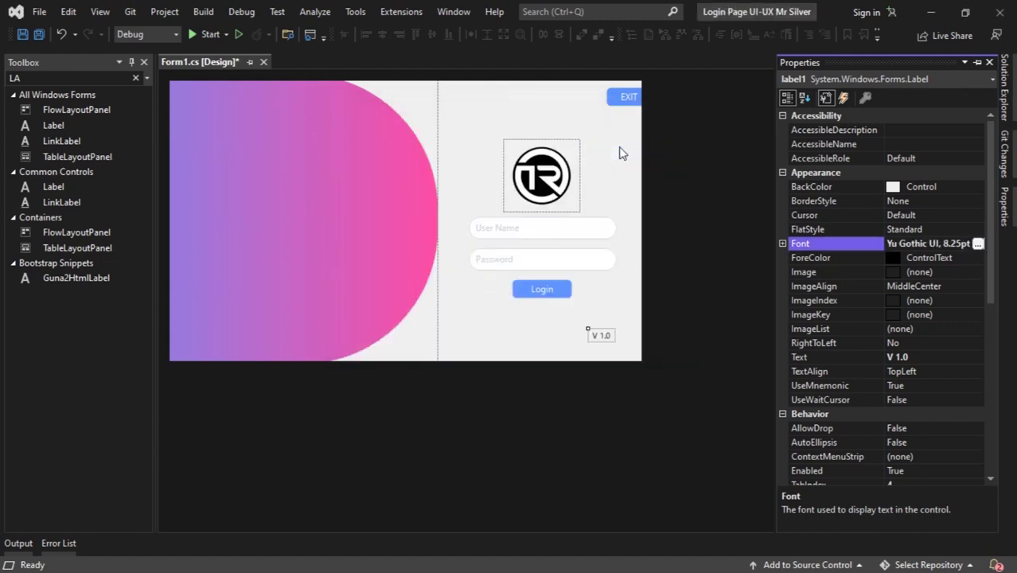
pyautogui.click(978, 244)
pyautogui.press('Tab')
pyautogui.press('Tab')
pyautogui.write('7')
pyautogui.press('Return')
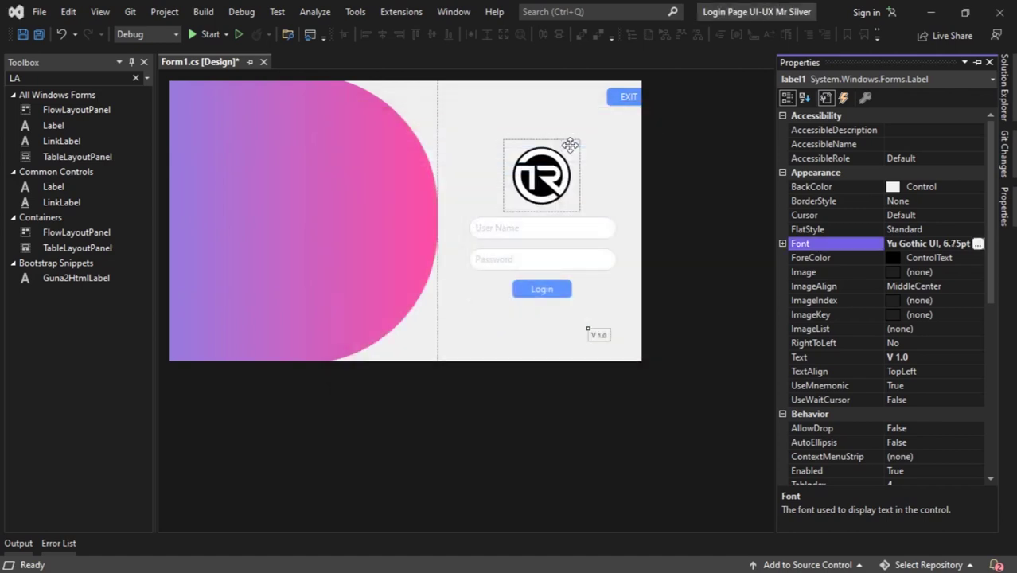
# - Move the version label into the form's lower-right corner, at about 601, 357
pyautogui.click(624, 351)
pyautogui.click(627, 352)
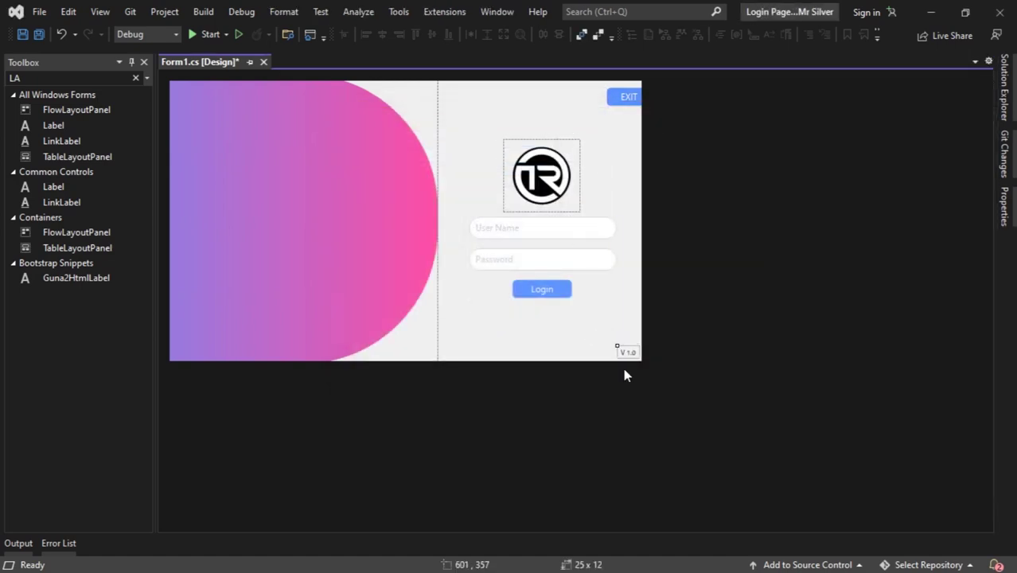
pyautogui.click(614, 330)
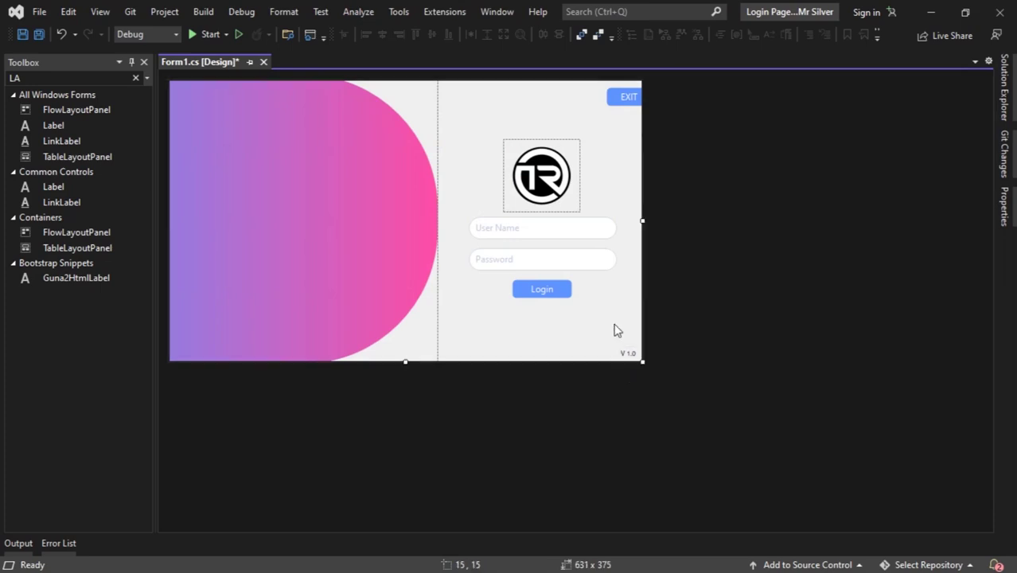
# - Switch to iColorPicker, sample the Button swatch in Color.png and copy its HTML colour code #C767C7
pyautogui.click(930, 11)
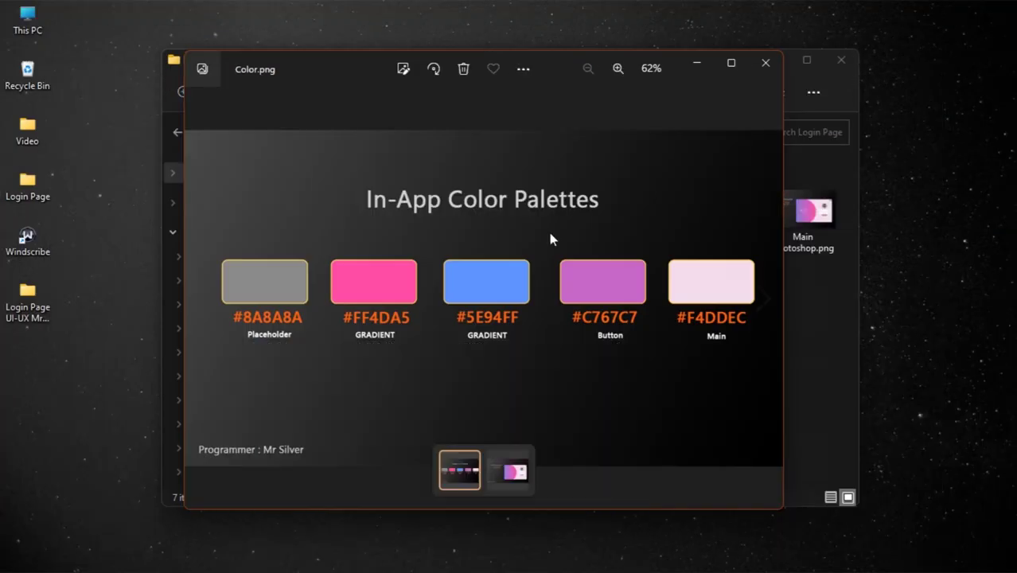
pyautogui.click(787, 557)
pyautogui.moveTo(446, 96); pyautogui.dragTo(841, 84)
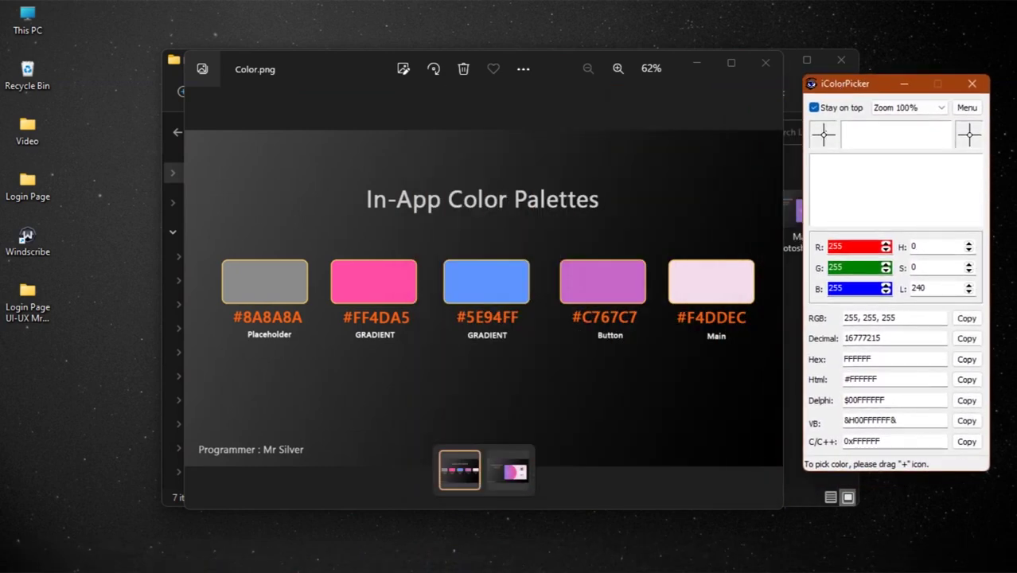
pyautogui.moveTo(622, 266); pyautogui.dragTo(601, 278)
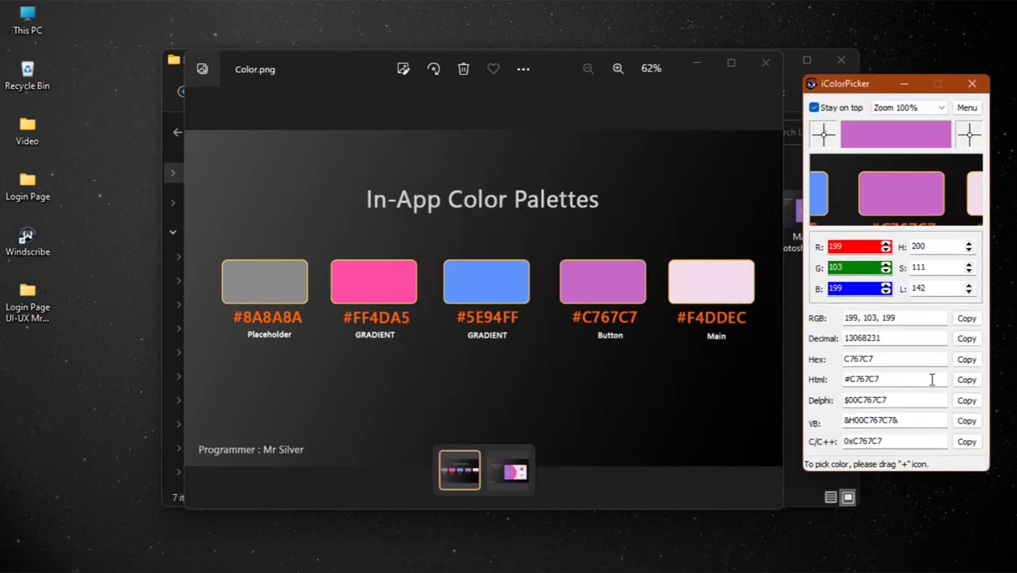
pyautogui.click(959, 380)
pyautogui.click(904, 83)
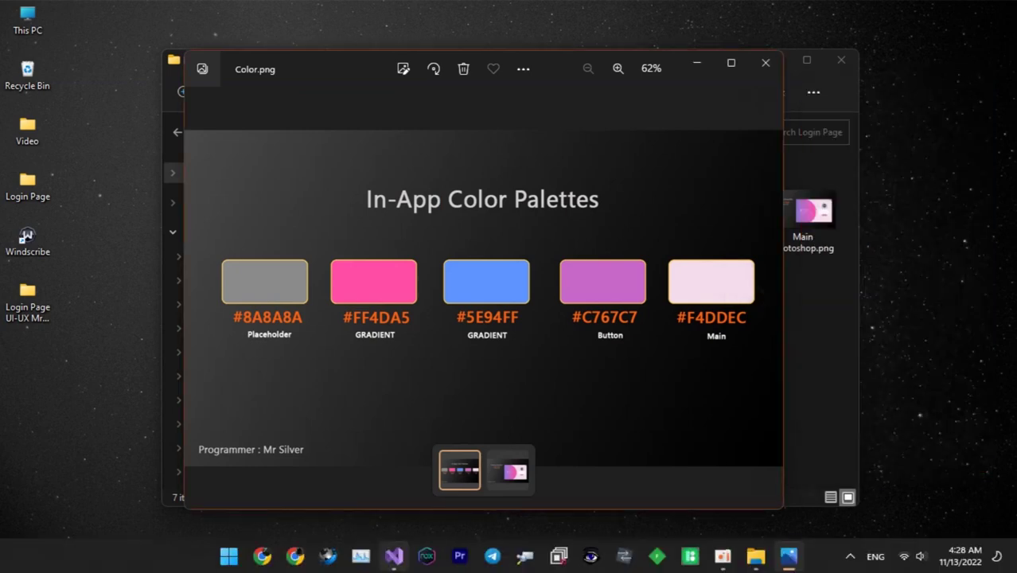
# - Return to Visual Studio and set the EXIT button's font to Yu Gothic UI
pyautogui.click(394, 556)
pyautogui.rightClick(619, 97)
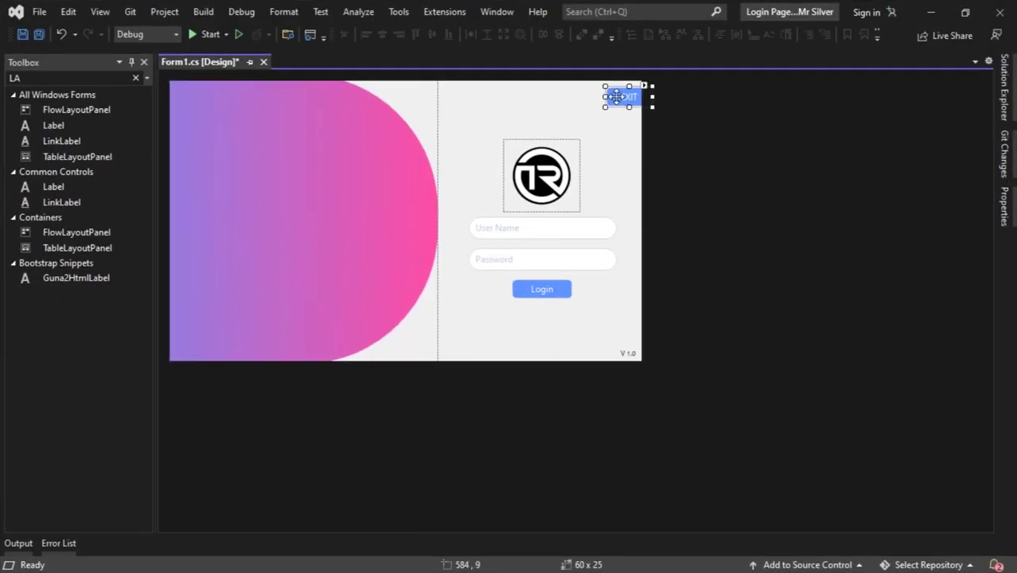
pyautogui.click(661, 294)
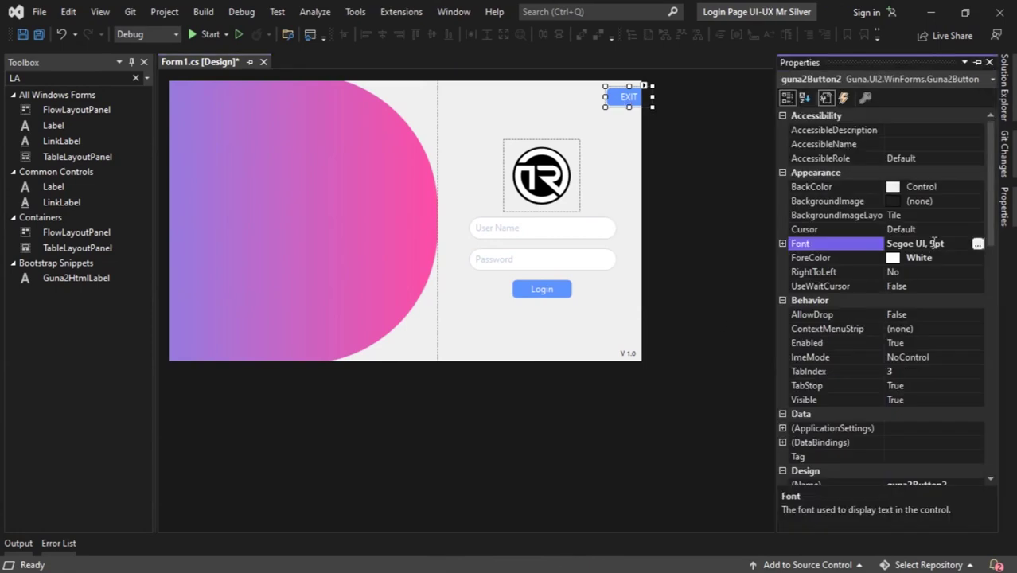
pyautogui.click(979, 245)
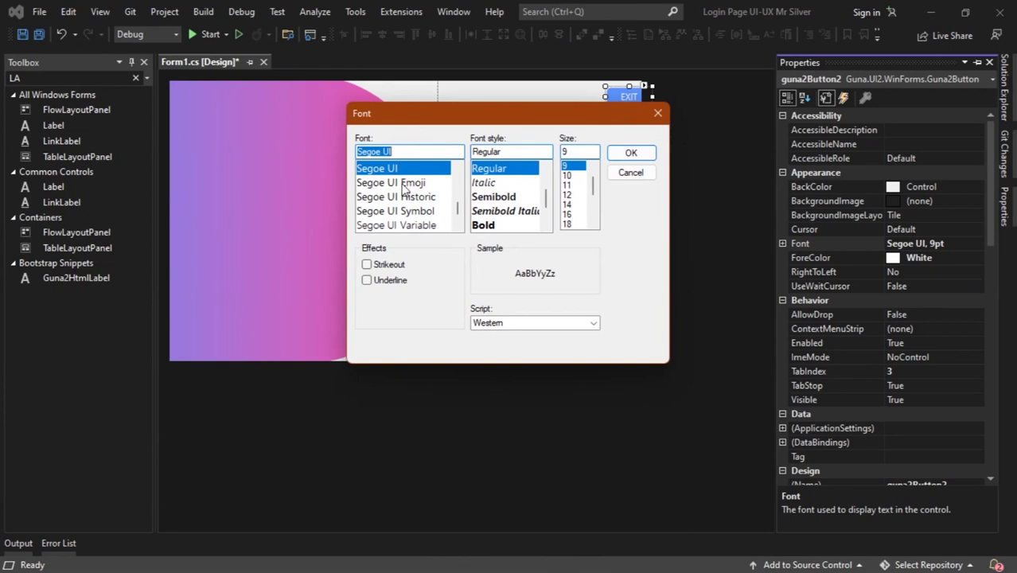
pyautogui.scroll(-5, 398, 205)
pyautogui.click(394, 227)
pyautogui.click(617, 156)
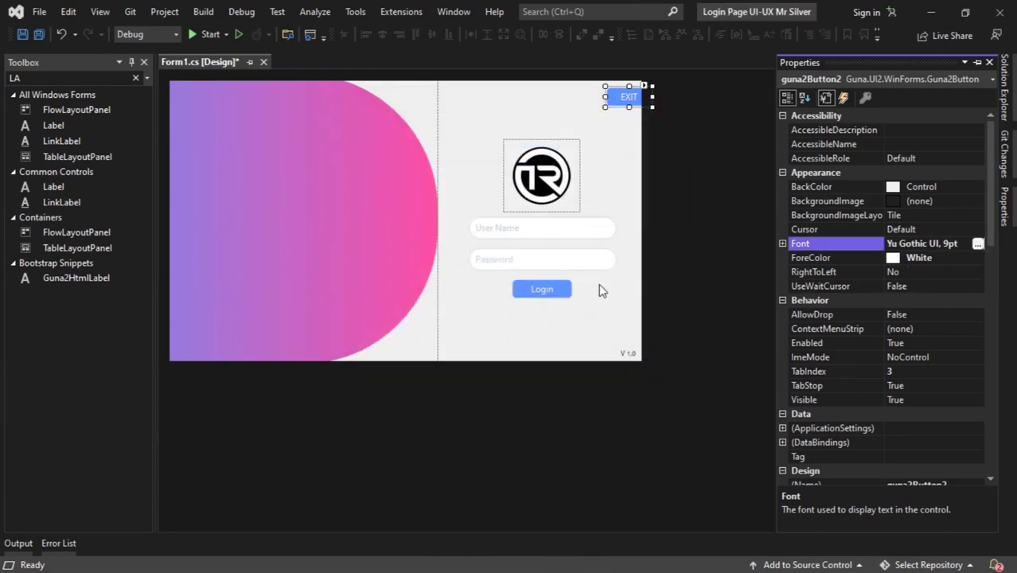
# - Set the Login button's font to Yu Gothic UI
pyautogui.click(542, 288)
pyautogui.rightClick(540, 290)
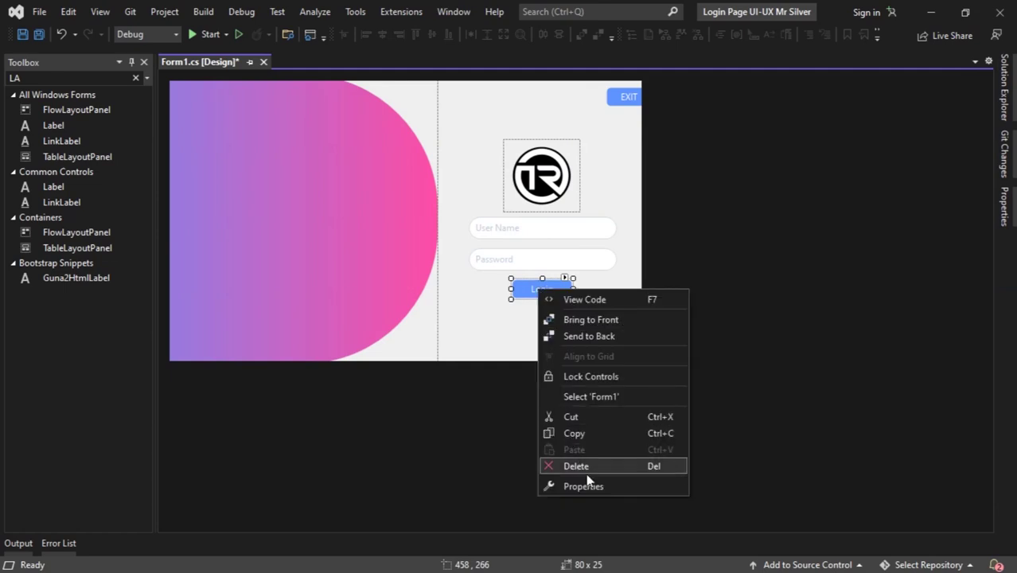
pyautogui.click(584, 486)
pyautogui.click(980, 243)
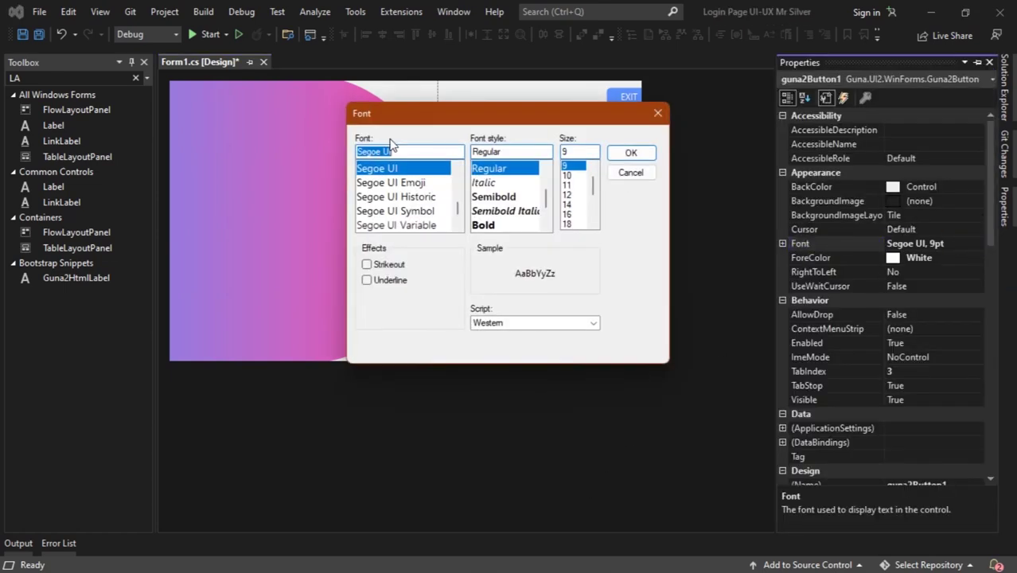
pyautogui.scroll(-6, 388, 188)
pyautogui.click(402, 225)
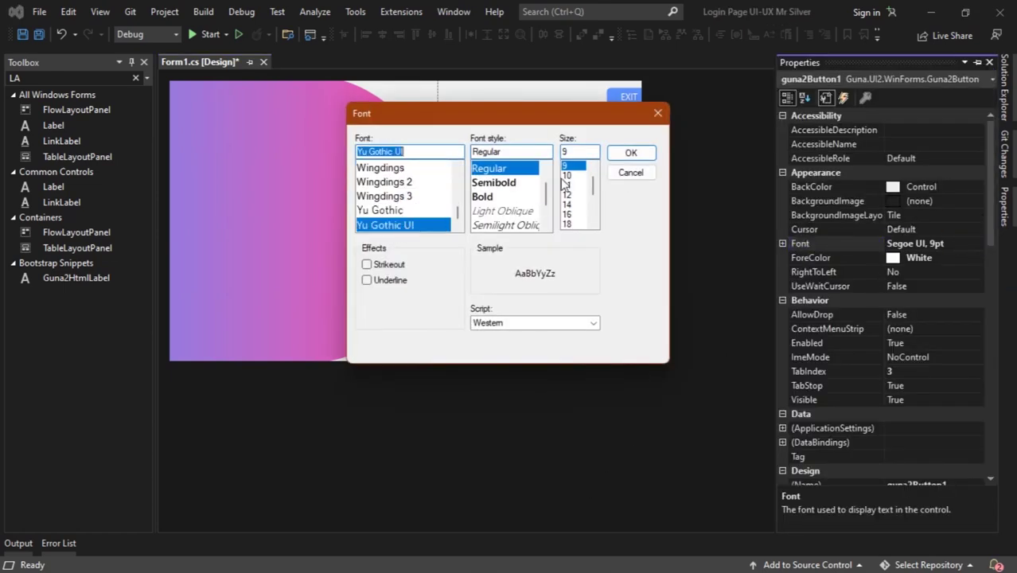
pyautogui.click(631, 154)
# - Select the Login and EXIT buttons together and open their shared properties
pyautogui.rightClick(566, 291)
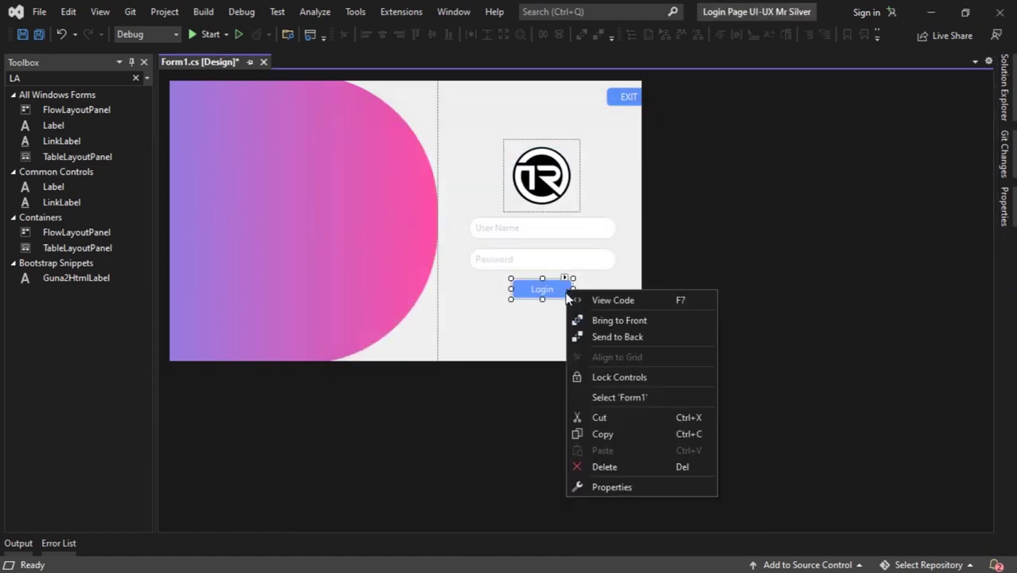
pyautogui.keyDown('ctrl'); pyautogui.click(627, 96); pyautogui.keyUp('ctrl')
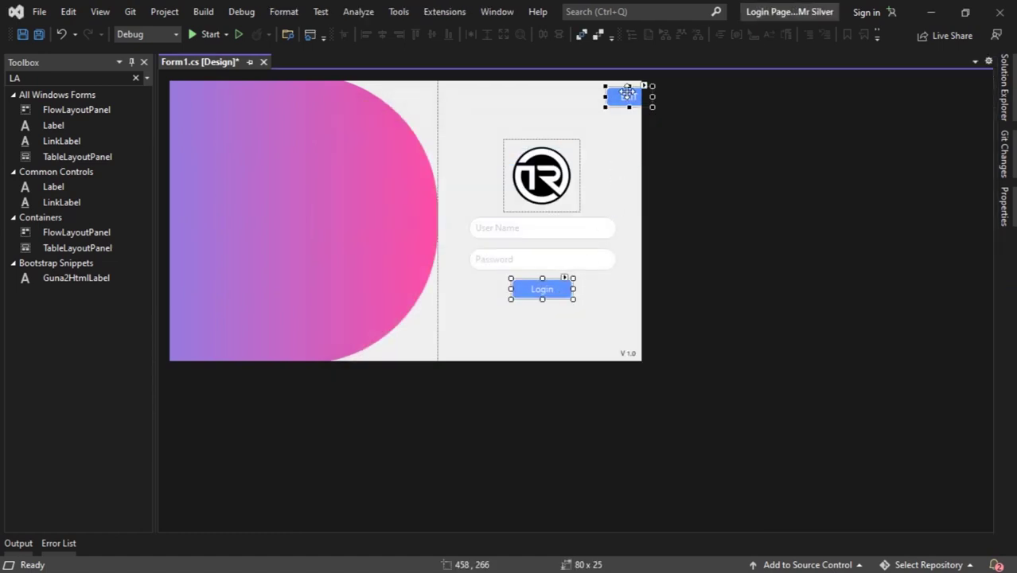
pyautogui.rightClick(628, 95)
pyautogui.click(621, 99)
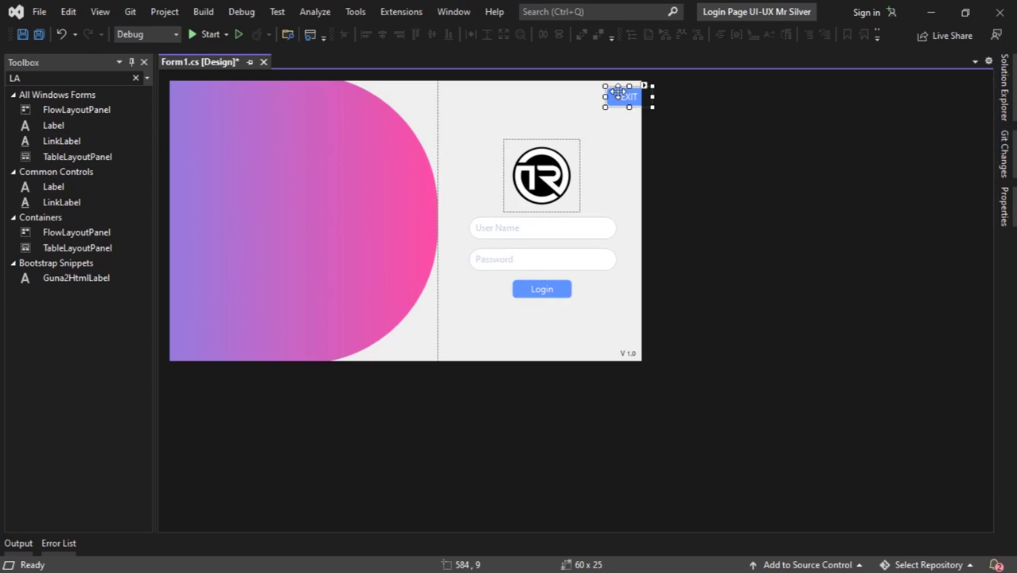
pyautogui.rightClick(531, 291)
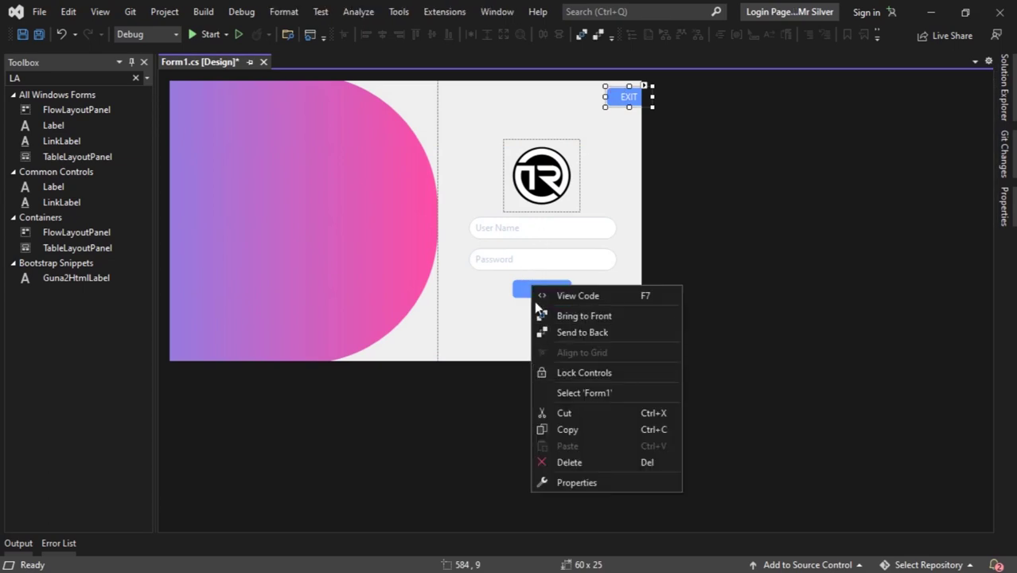
pyautogui.click(581, 316)
pyautogui.keyDown('ctrl'); pyautogui.click(626, 94); pyautogui.keyUp('ctrl')
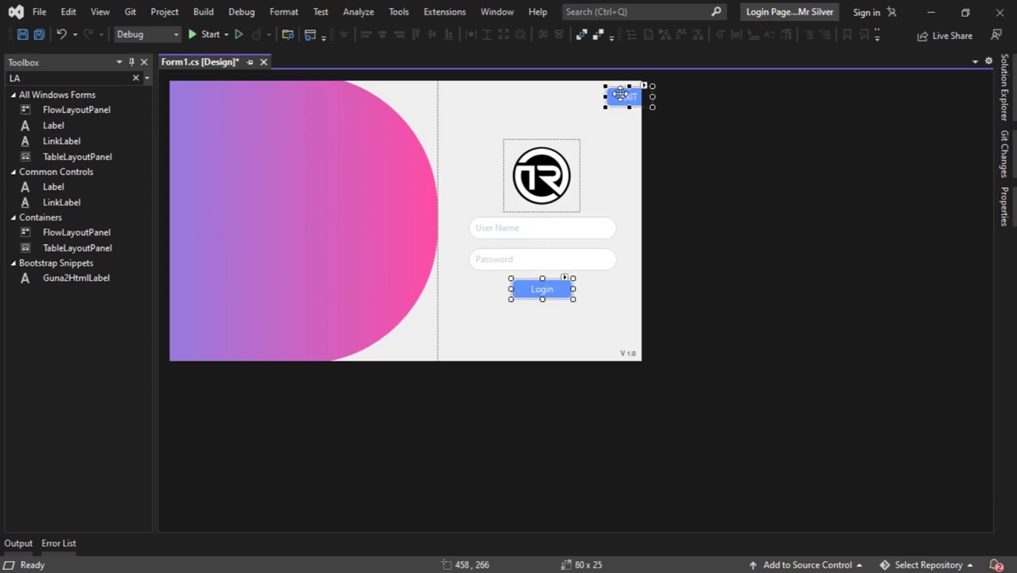
pyautogui.rightClick(626, 93)
pyautogui.click(645, 292)
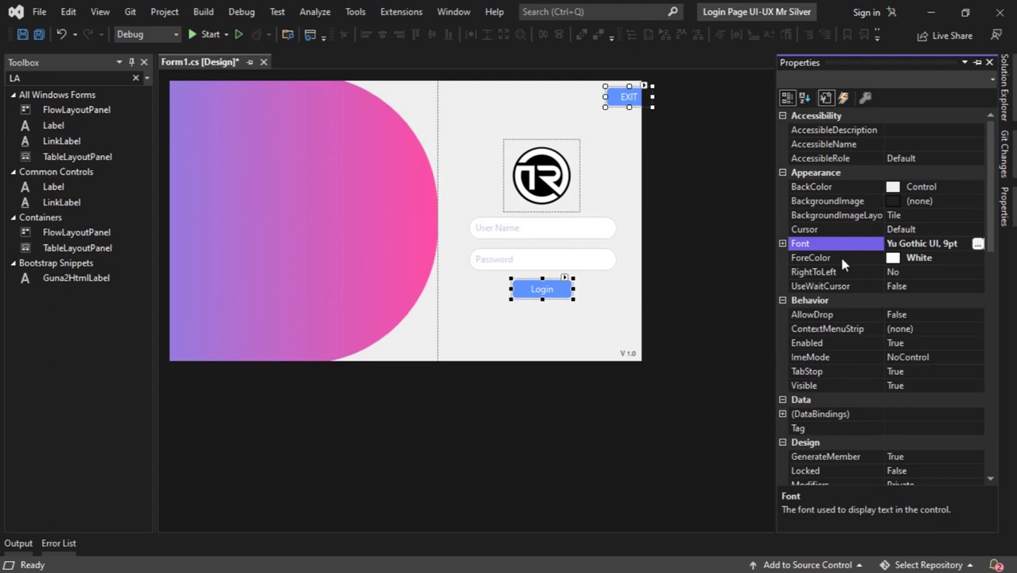
# - Try the copied colour #C767C7 as the BackColor of both buttons, then undo it
pyautogui.click(972, 186)
pyautogui.click(978, 186)
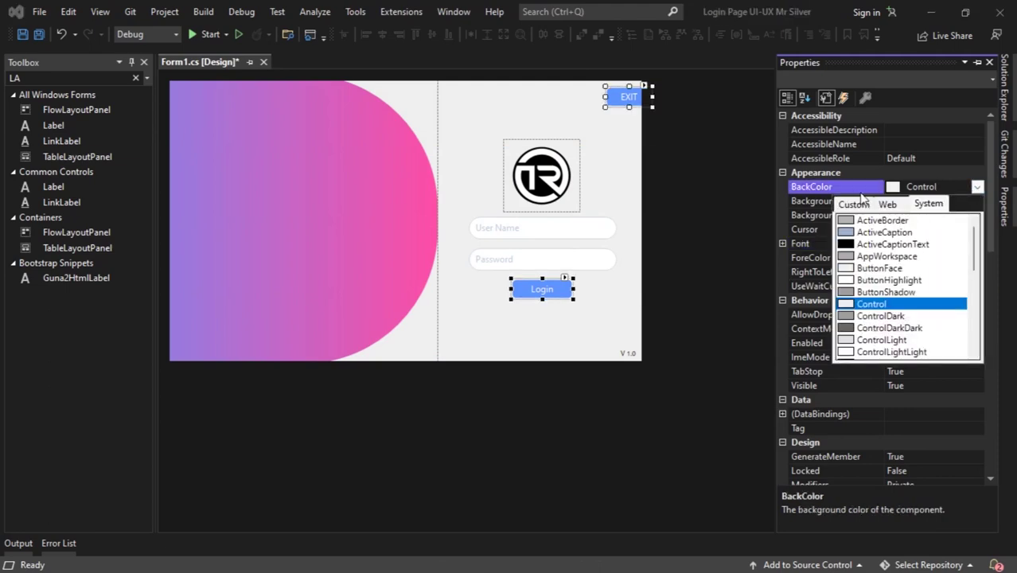
pyautogui.click(920, 181)
pyautogui.hotkey('ctrl', 'v')
pyautogui.press('Return')
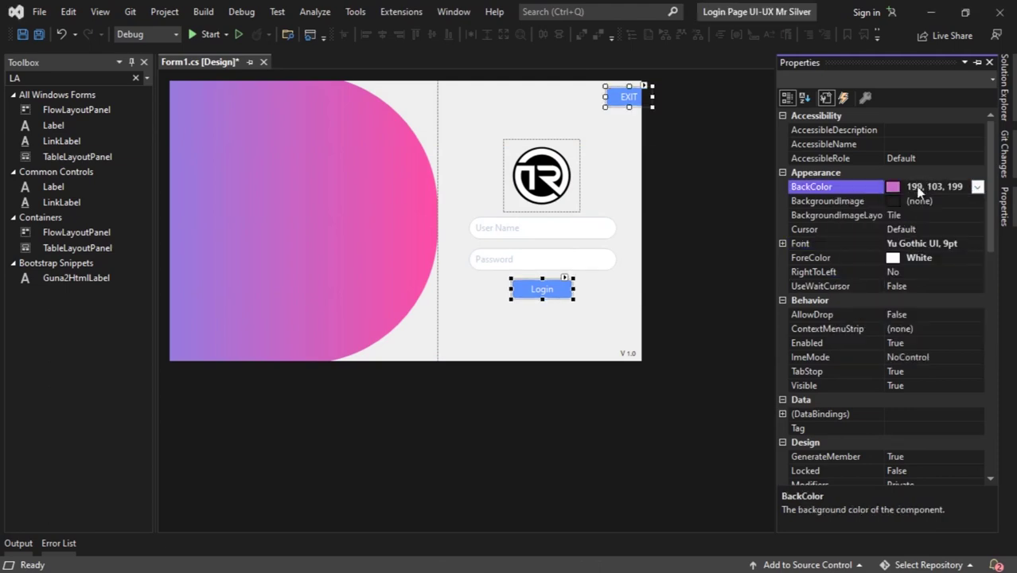
pyautogui.hotkey('ctrl', 'z')
# - Set the FillColor of both buttons to the copied colour #C767C7
pyautogui.scroll(-10, 916, 318)
pyautogui.click(911, 347)
pyautogui.hotkey('ctrl', 'v')
pyautogui.press('Return')
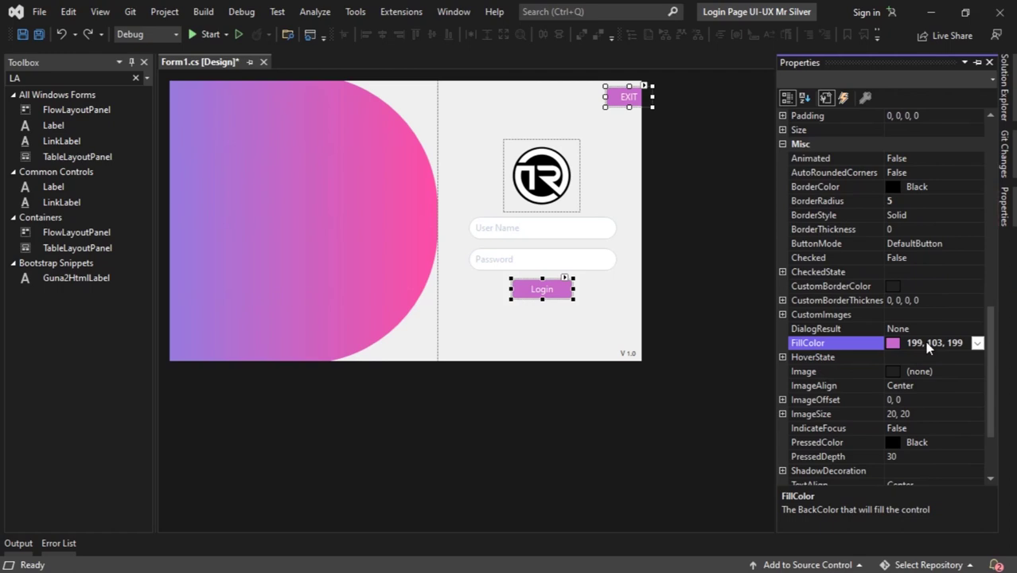
# - Set the Login button's BackColor to Transparent
pyautogui.rightClick(561, 291)
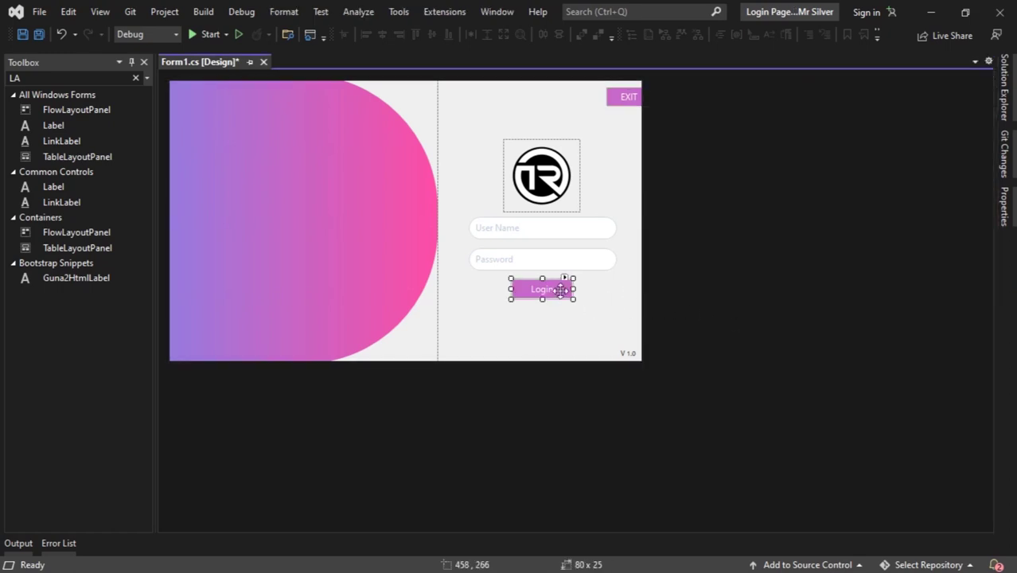
pyautogui.click(613, 489)
pyautogui.scroll(10, 922, 219)
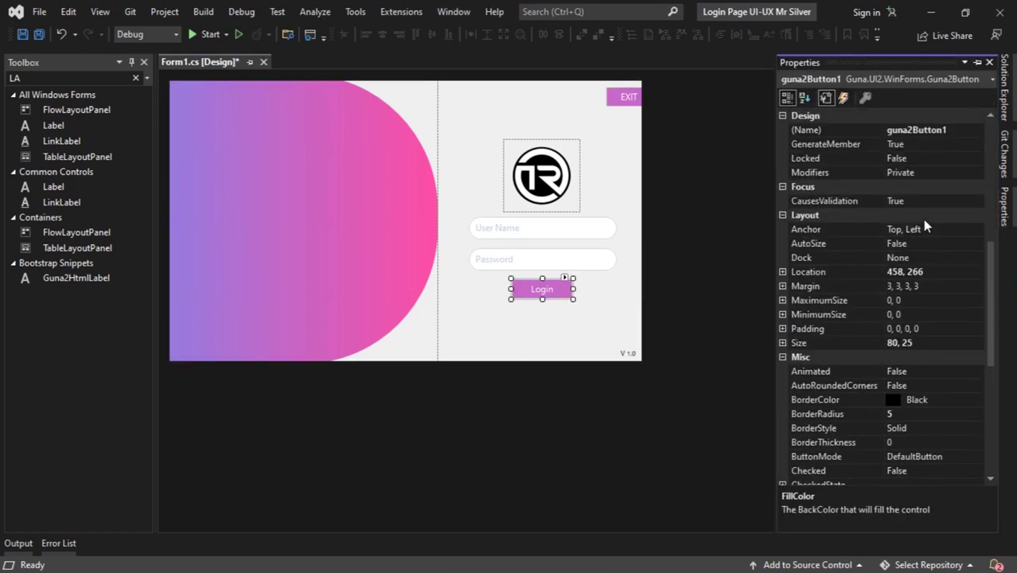
pyautogui.scroll(3, 968, 183)
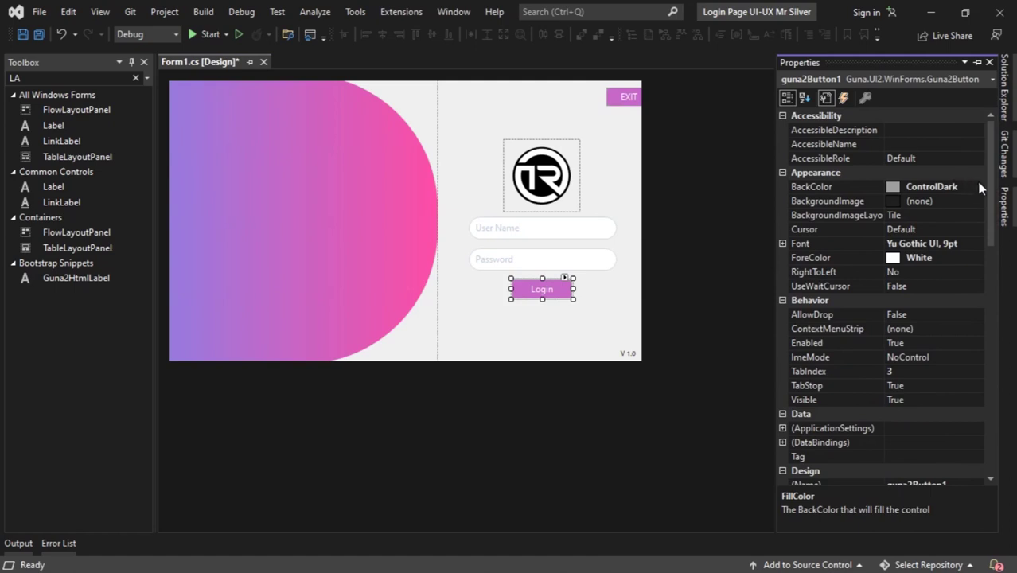
pyautogui.click(977, 187)
pyautogui.click(887, 205)
pyautogui.click(874, 217)
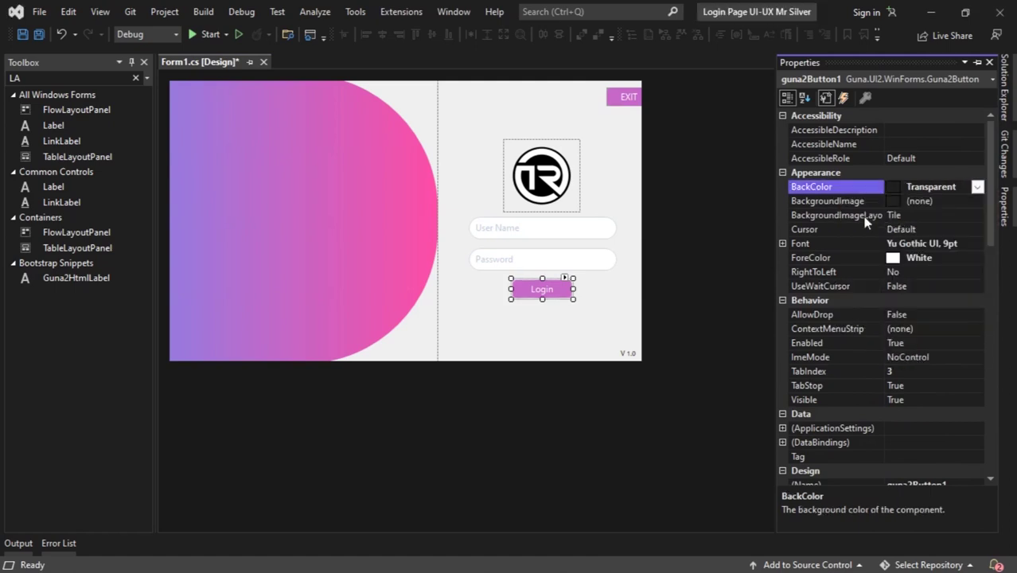
# - Set the EXIT button's BackColor to Transparent
pyautogui.click(626, 99)
pyautogui.rightClick(630, 98)
pyautogui.click(667, 299)
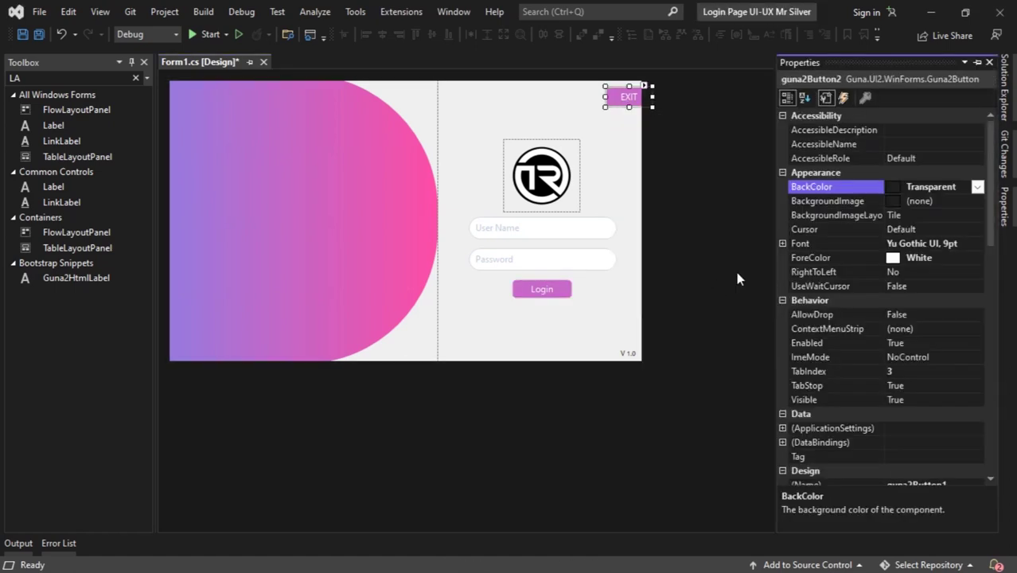
pyautogui.click(978, 186)
pyautogui.click(890, 203)
pyautogui.click(876, 218)
pyautogui.click(593, 151)
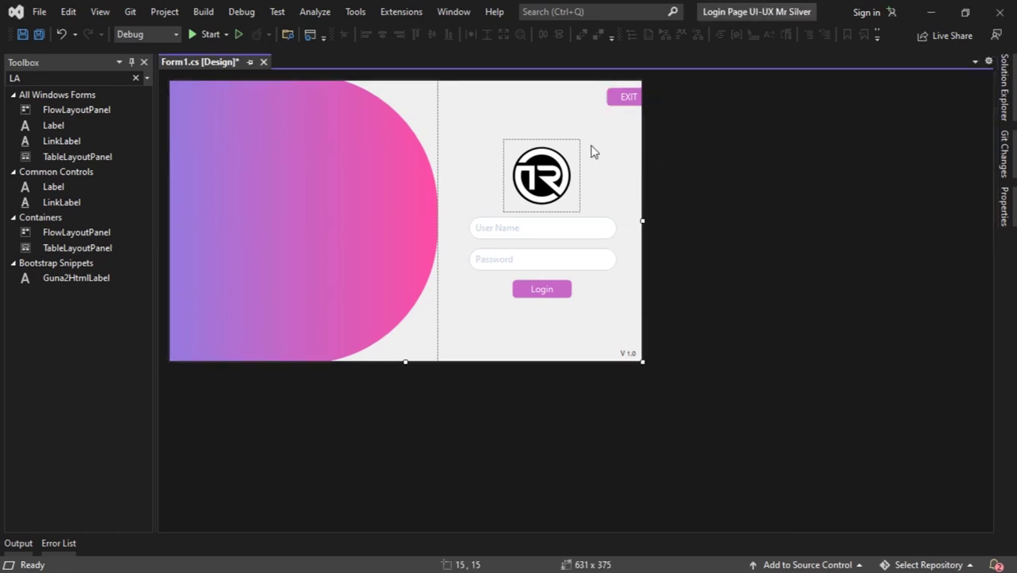
# - Set the ForeColor of the V 1.0 version label to the copied colour #C767C7
pyautogui.click(627, 350)
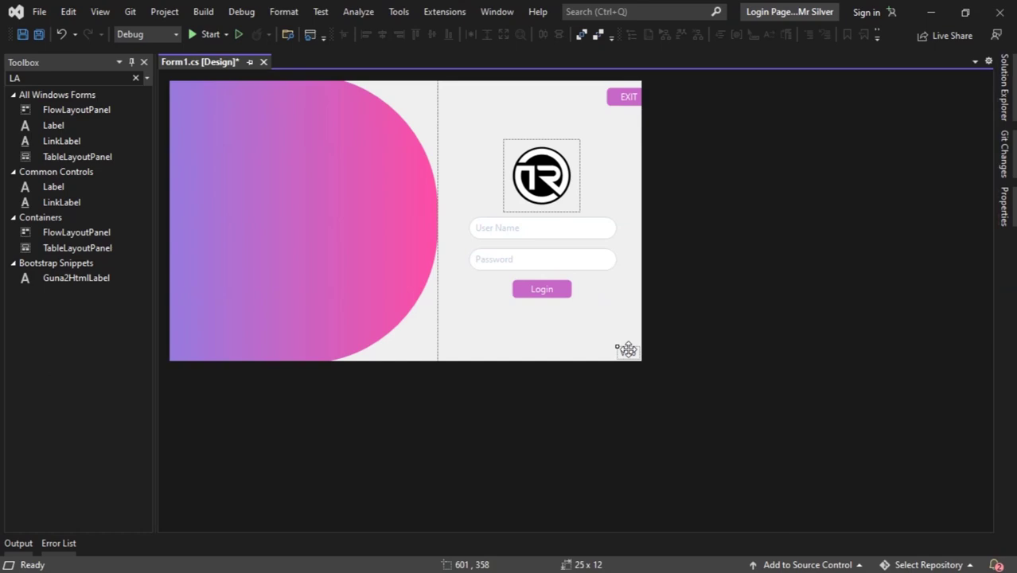
pyautogui.rightClick(627, 350)
pyautogui.click(645, 546)
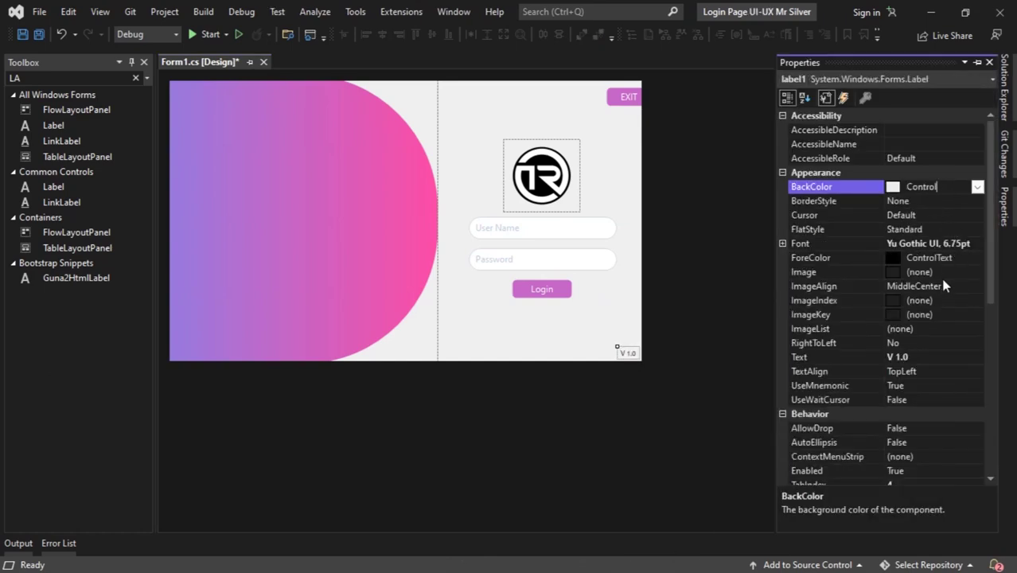
pyautogui.click(947, 258)
pyautogui.hotkey('ctrl', 'v')
pyautogui.press('Return')
pyautogui.click(525, 348)
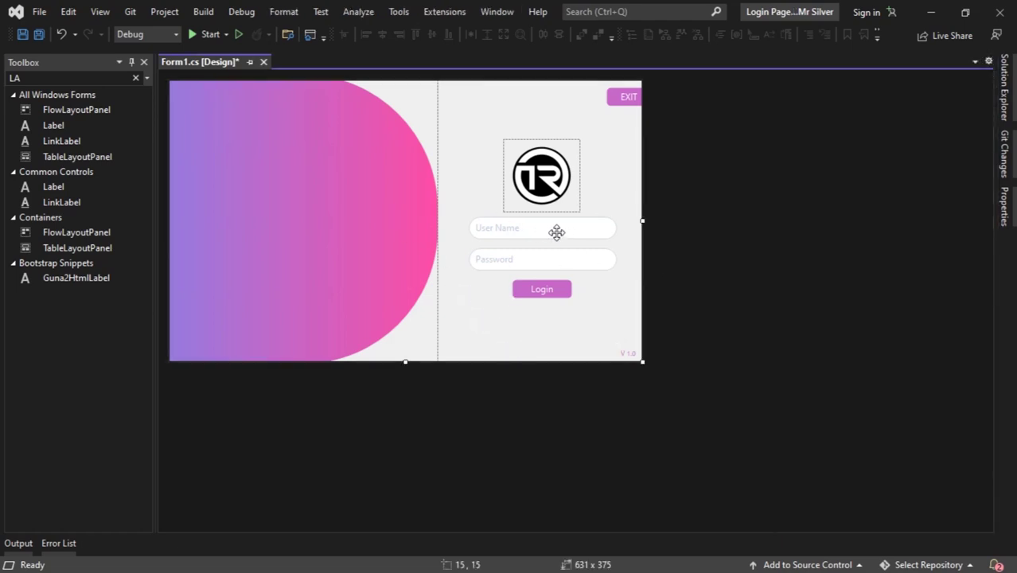
pyautogui.rightClick(523, 229)
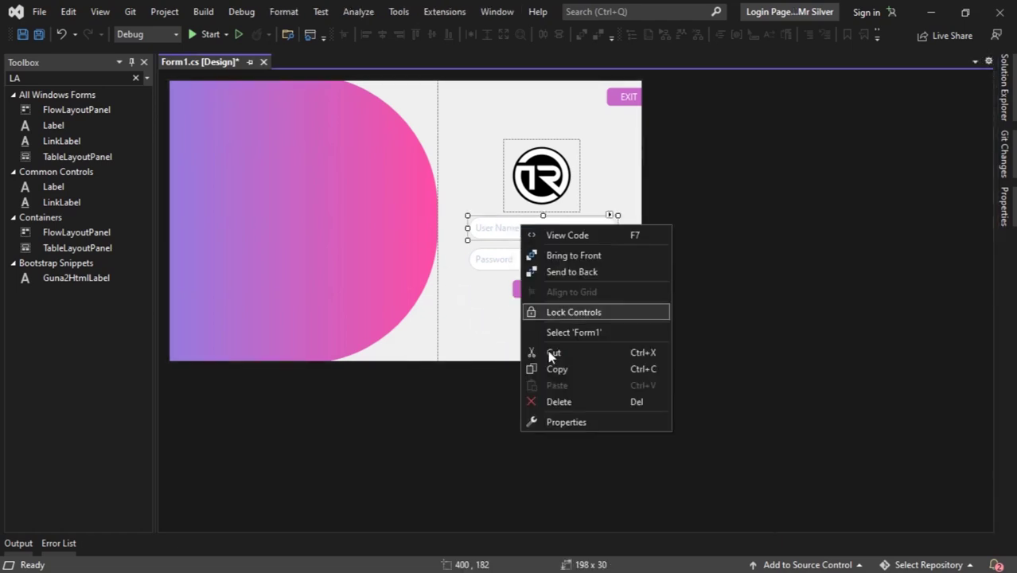
pyautogui.click(609, 421)
pyautogui.click(525, 253)
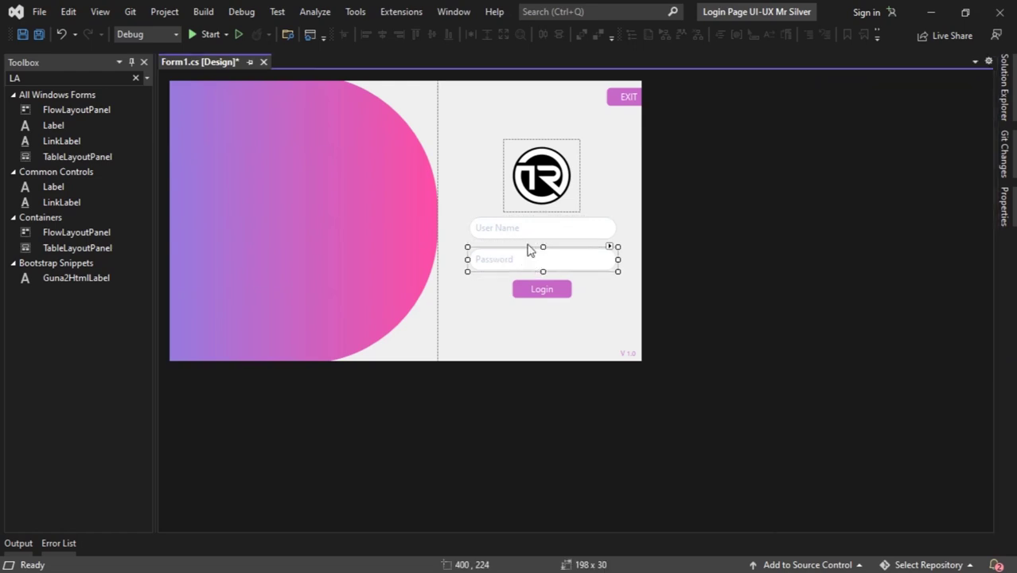
pyautogui.rightClick(533, 243)
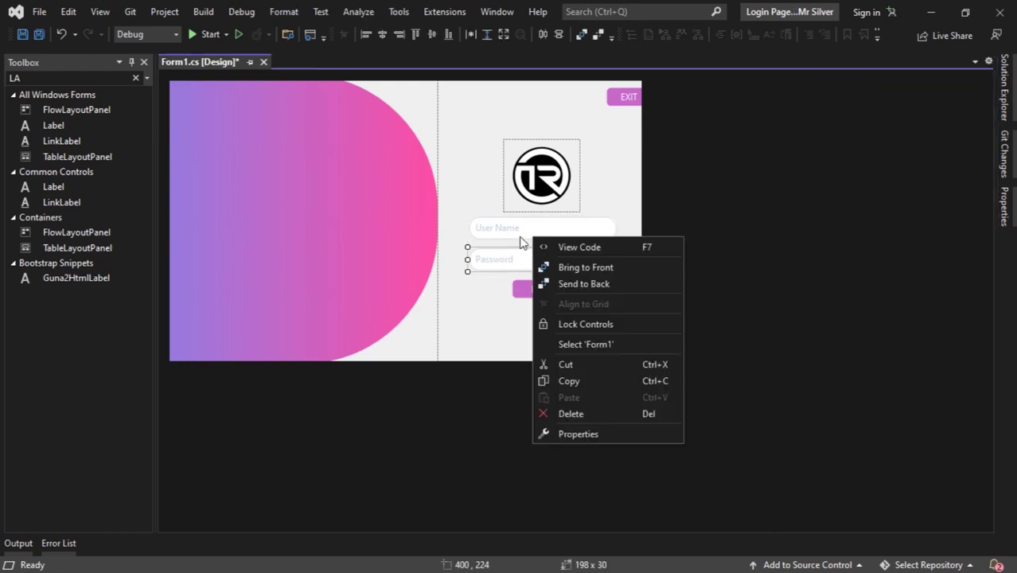
pyautogui.click(437, 217)
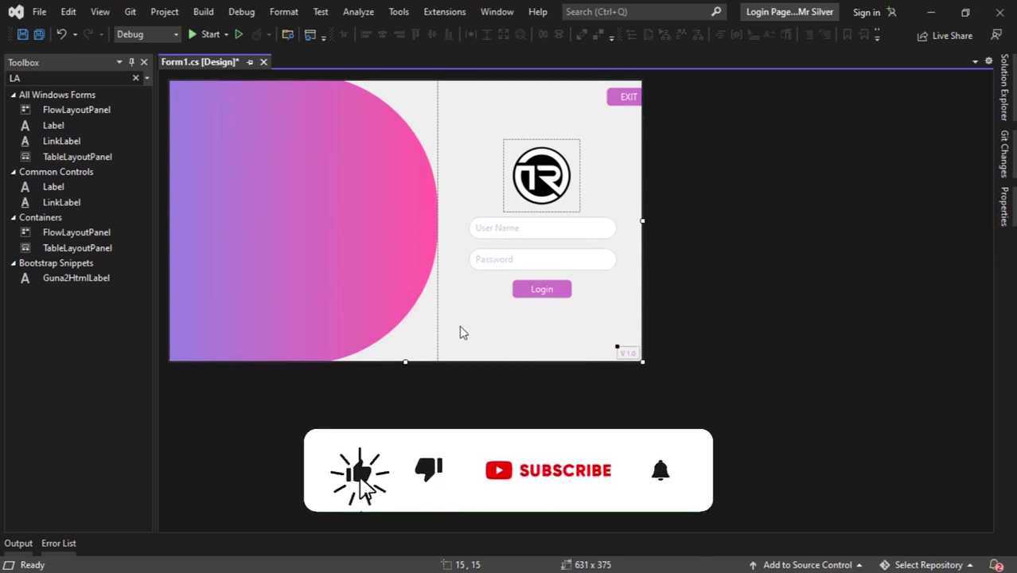
pyautogui.click(629, 351)
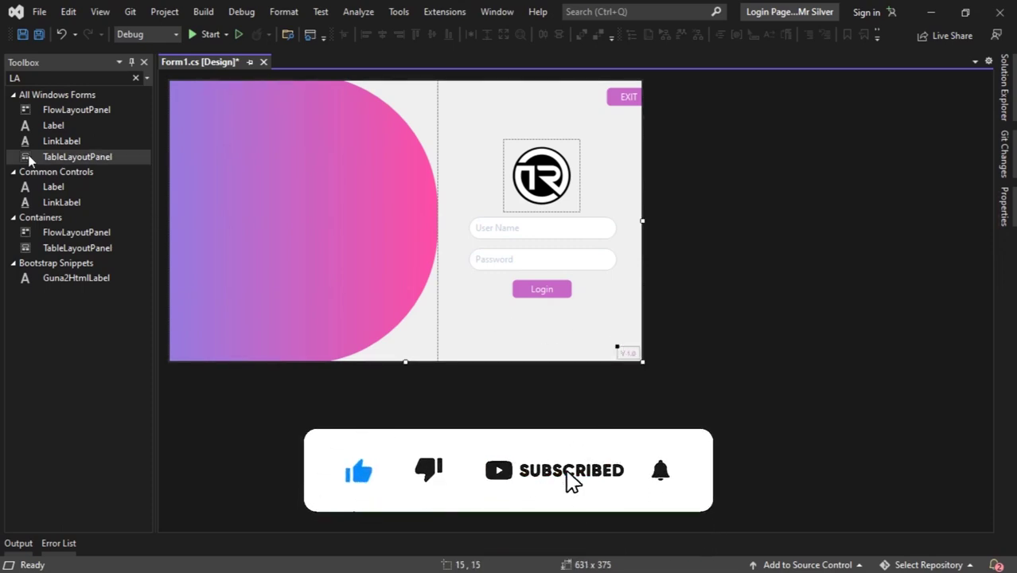
# - Add a Label to the gradient panel and set its BackColor to Transparent
pyautogui.moveTo(46, 191); pyautogui.dragTo(242, 179)
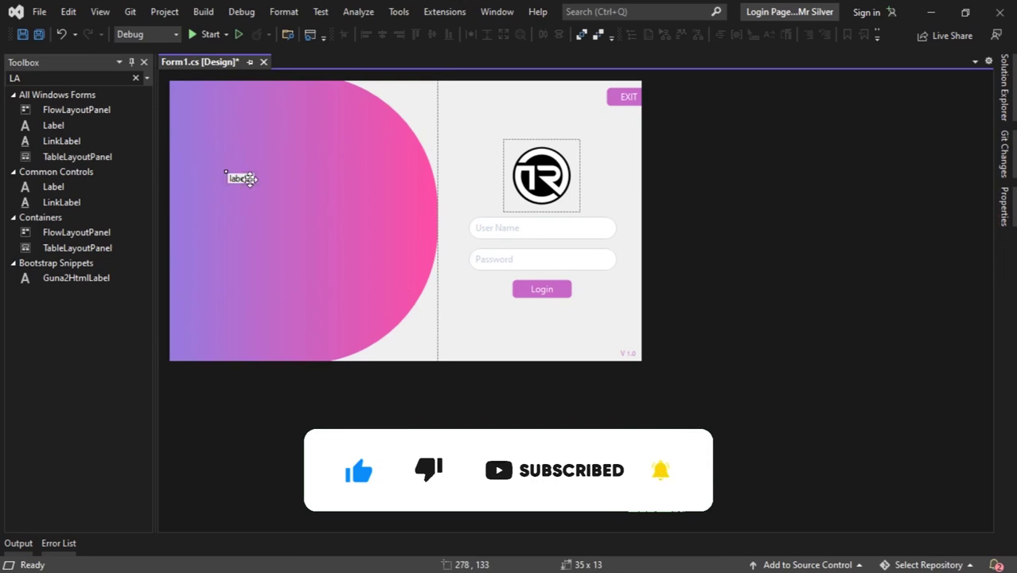
pyautogui.rightClick(250, 181)
pyautogui.click(362, 393)
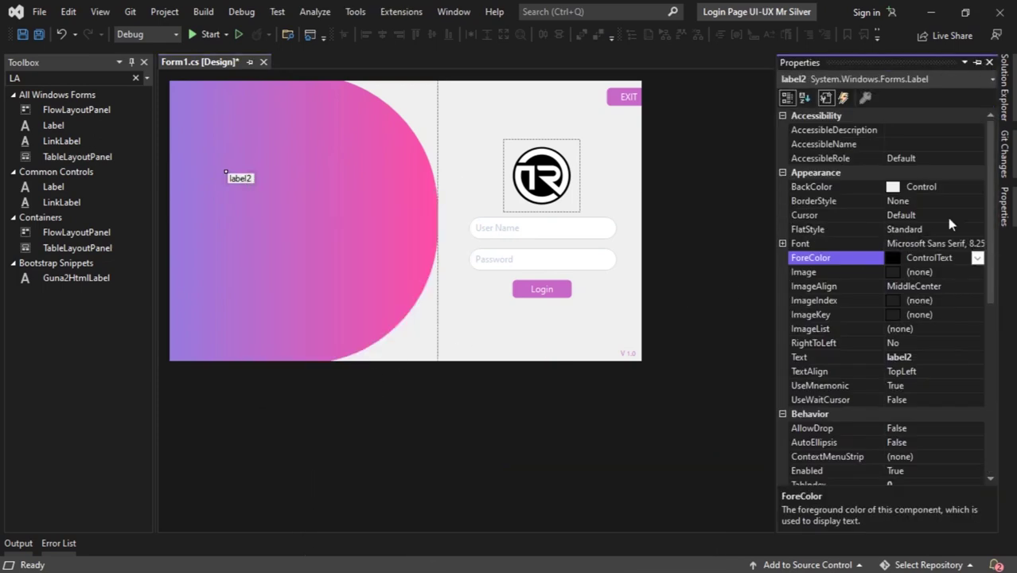
pyautogui.click(972, 188)
pyautogui.click(978, 187)
pyautogui.click(889, 200)
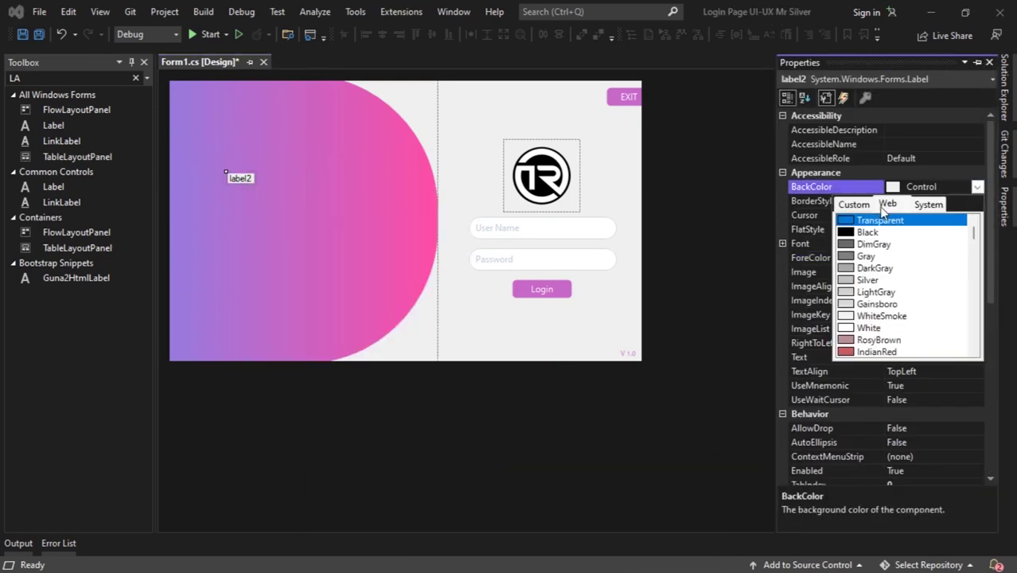
pyautogui.click(882, 217)
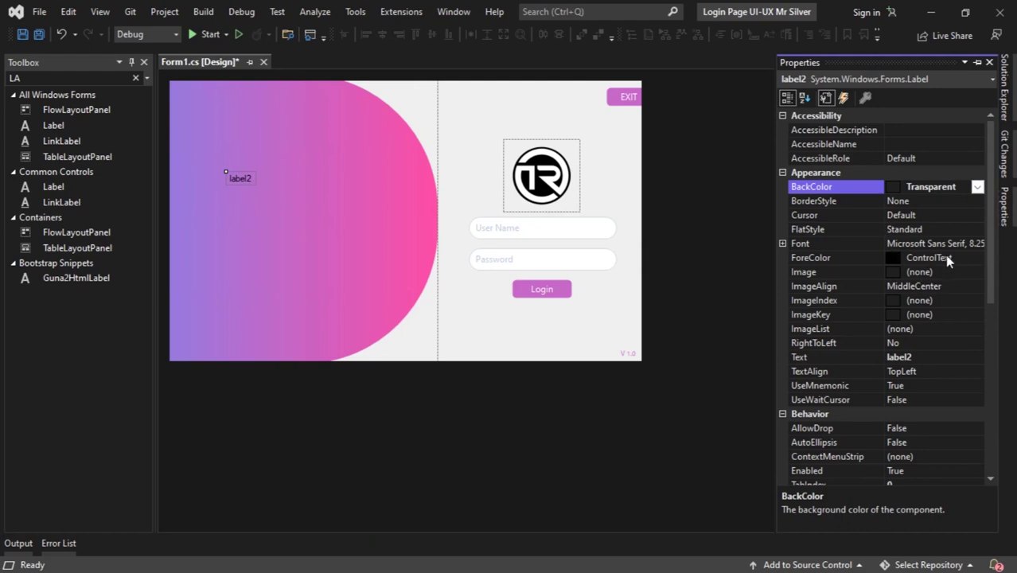
# - Set the new panel label's ForeColor to light grey 224, 224, 224, after trying Silver
pyautogui.click(965, 263)
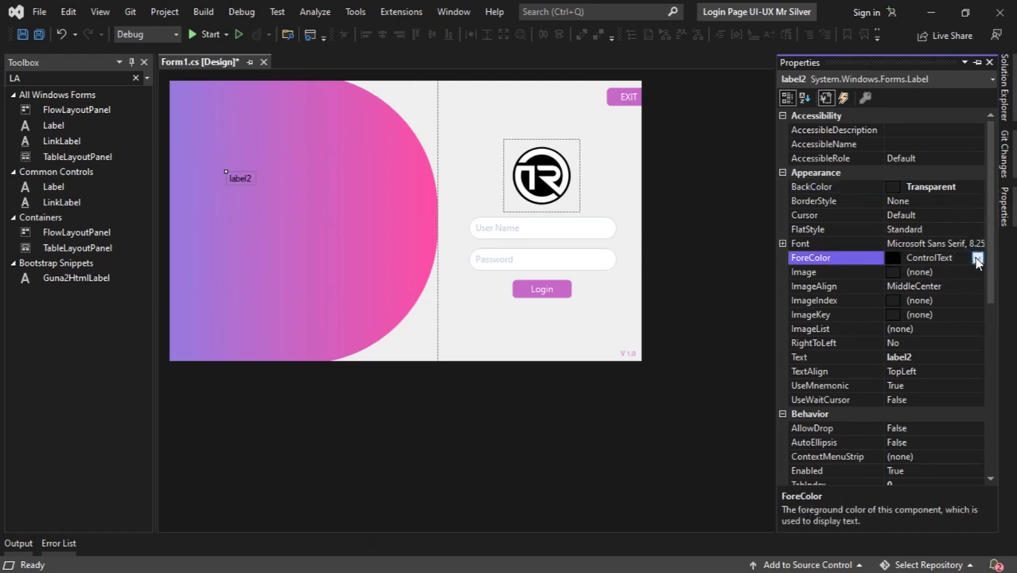
pyautogui.click(978, 257)
pyautogui.click(854, 275)
pyautogui.click(845, 329)
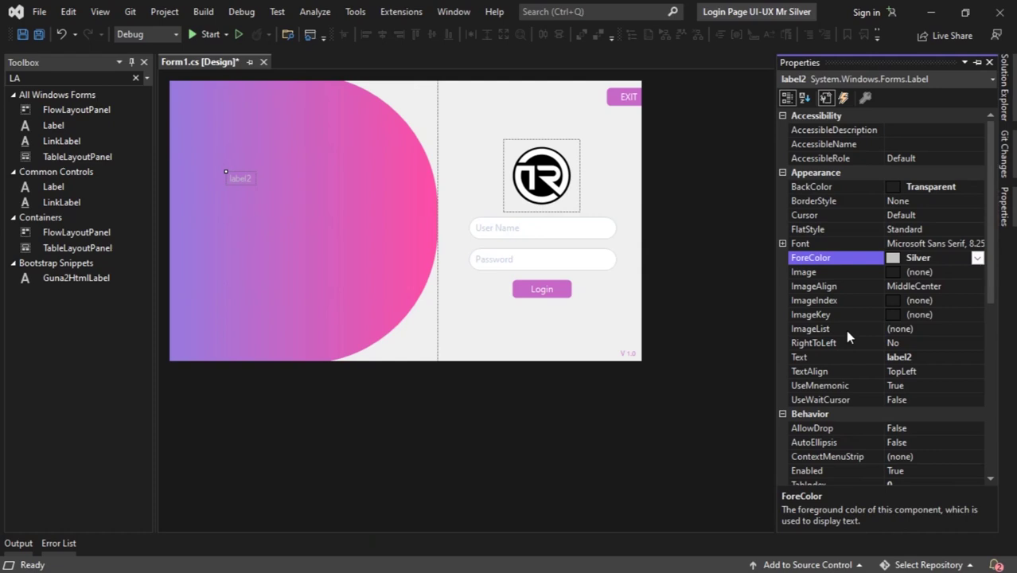
pyautogui.click(978, 258)
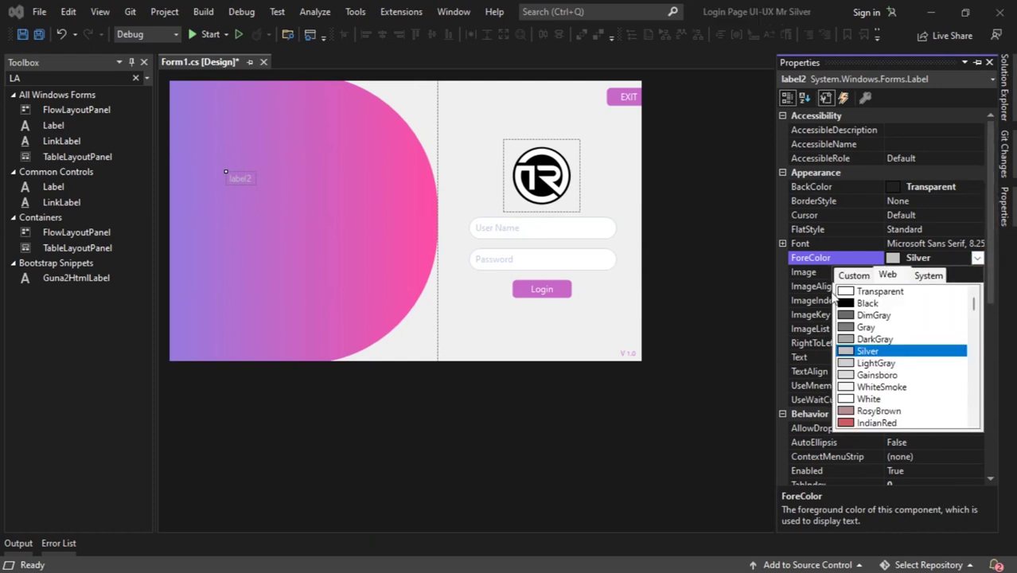
pyautogui.click(854, 274)
pyautogui.click(848, 315)
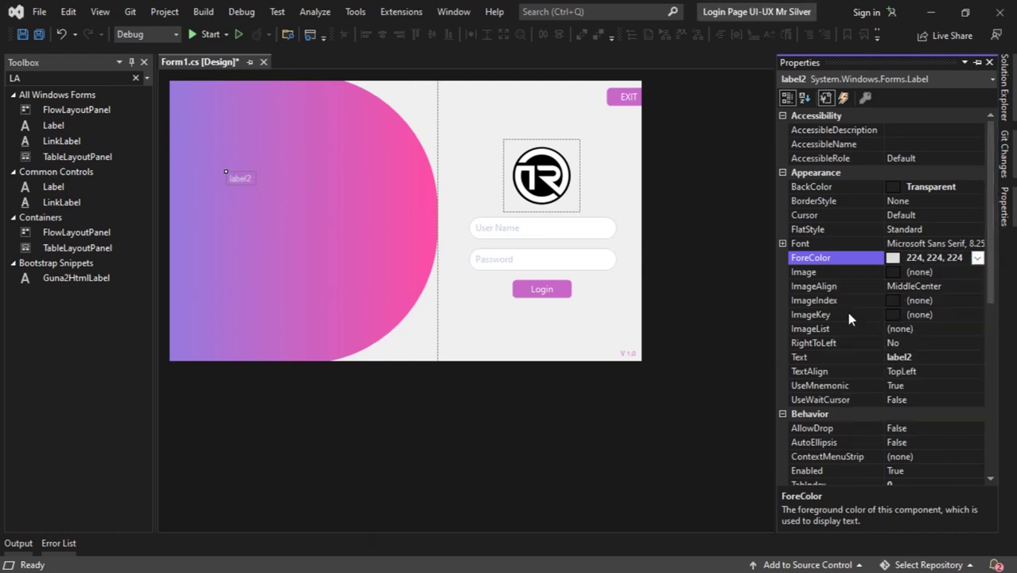
pyautogui.click(935, 355)
pyautogui.write('i')
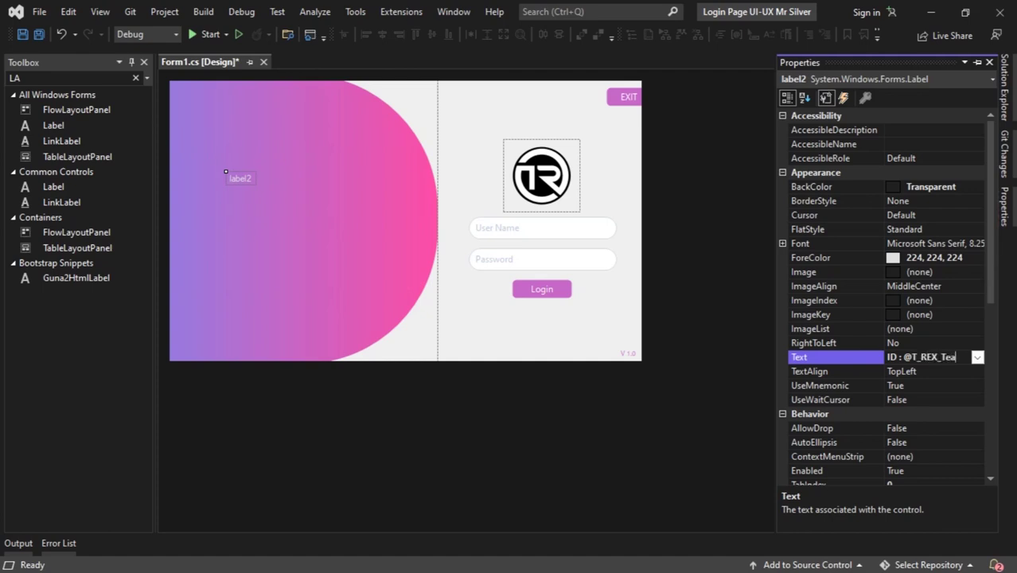
pyautogui.click(243, 189)
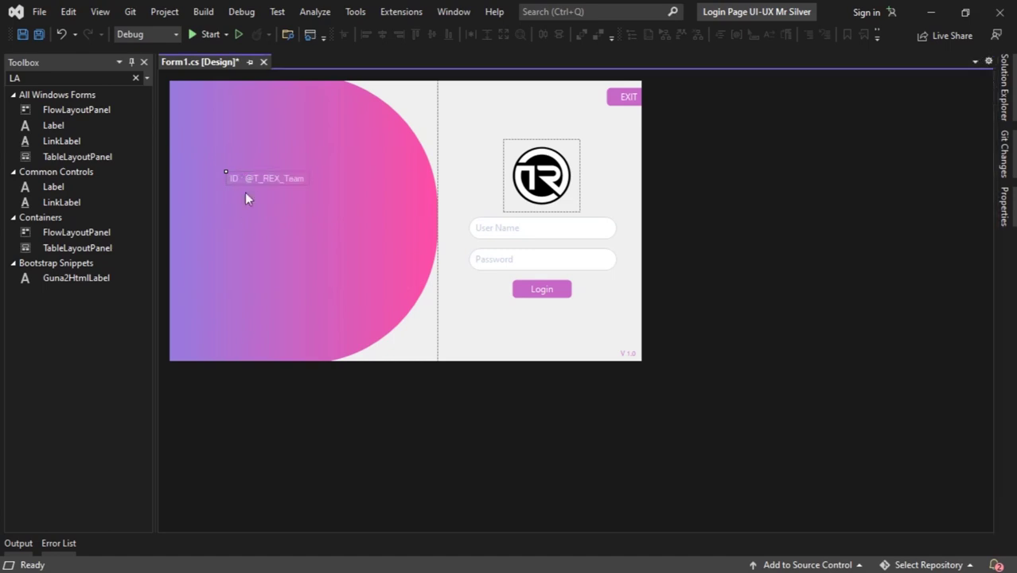
pyautogui.moveTo(256, 177); pyautogui.dragTo(261, 200)
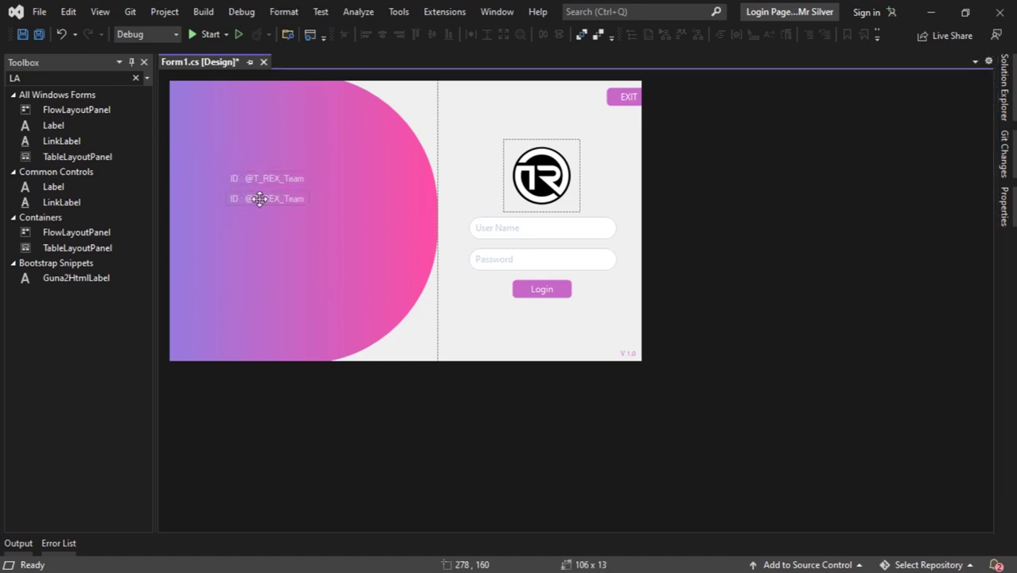
pyautogui.rightClick(261, 200)
pyautogui.click(331, 417)
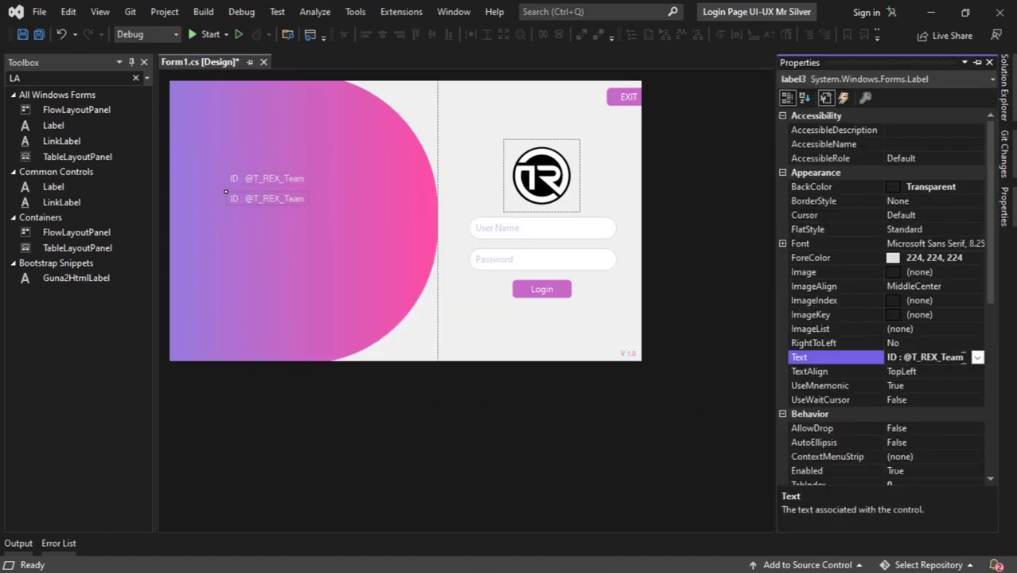
pyautogui.moveTo(965, 357); pyautogui.dragTo(919, 359)
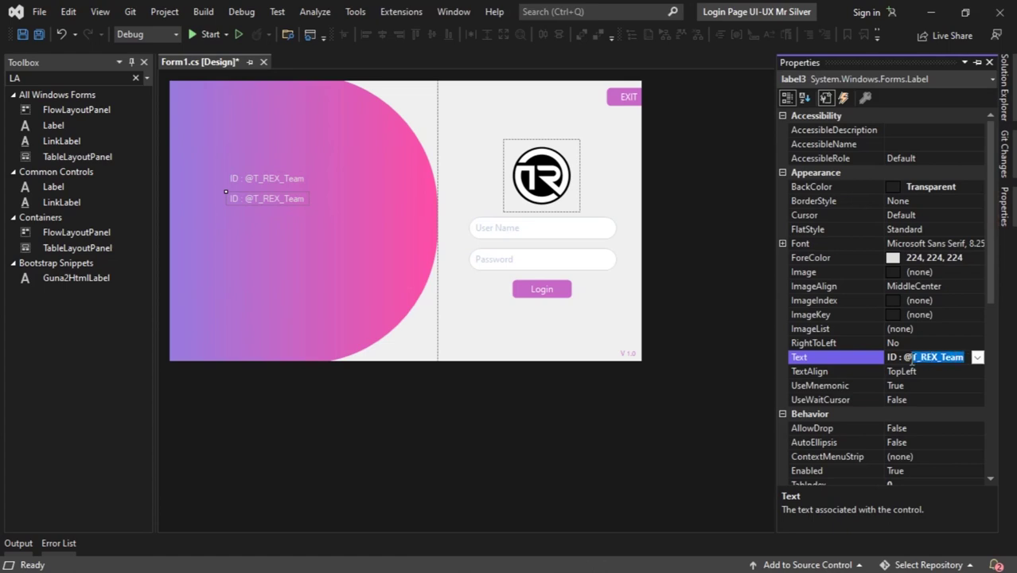
pyautogui.write('M')
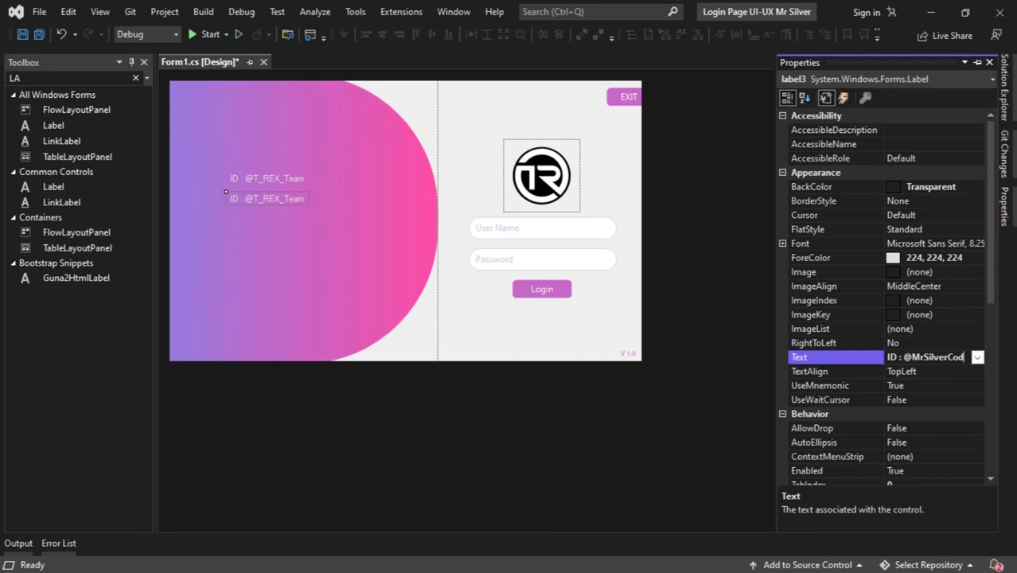
pyautogui.write('rSilverCod')
pyautogui.click(299, 204)
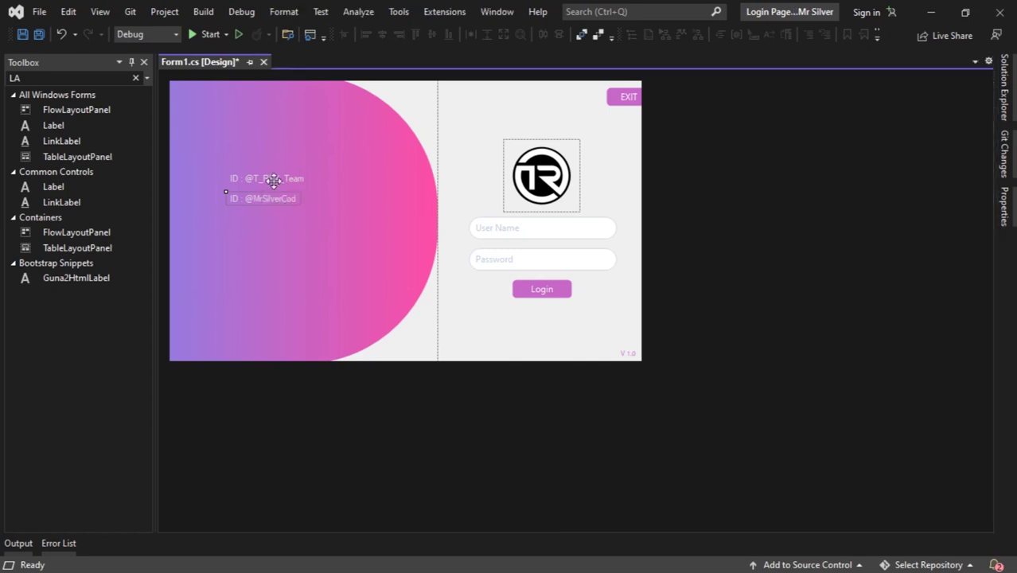
# - Set the font of both ID labels to Yu Gothic UI Regular and shift them together slightly towards the gradient panel's centre
pyautogui.rightClick(272, 182)
pyautogui.click(260, 167)
pyautogui.click(251, 180)
pyautogui.rightClick(253, 202)
pyautogui.click(252, 198)
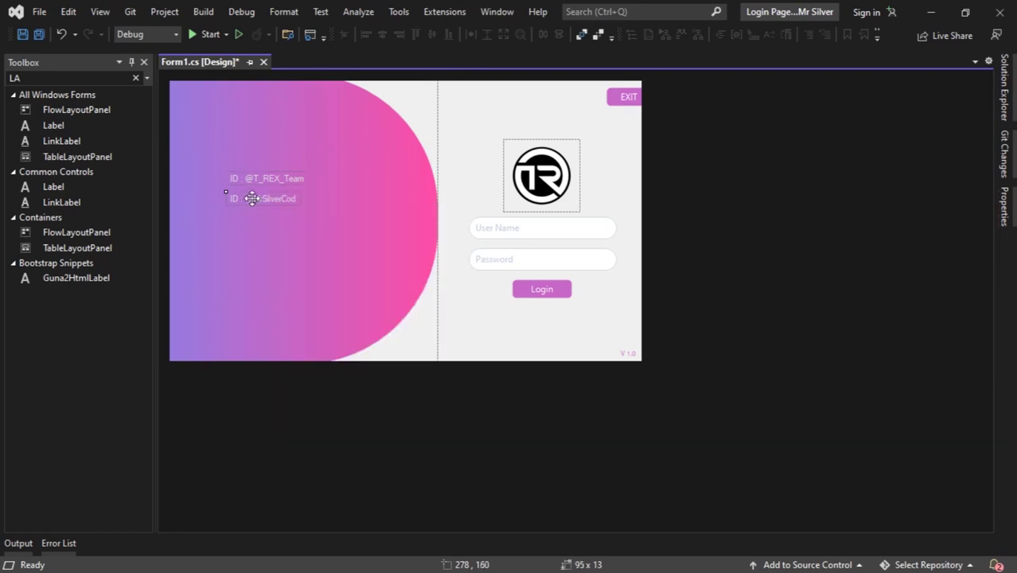
pyautogui.rightClick(265, 181)
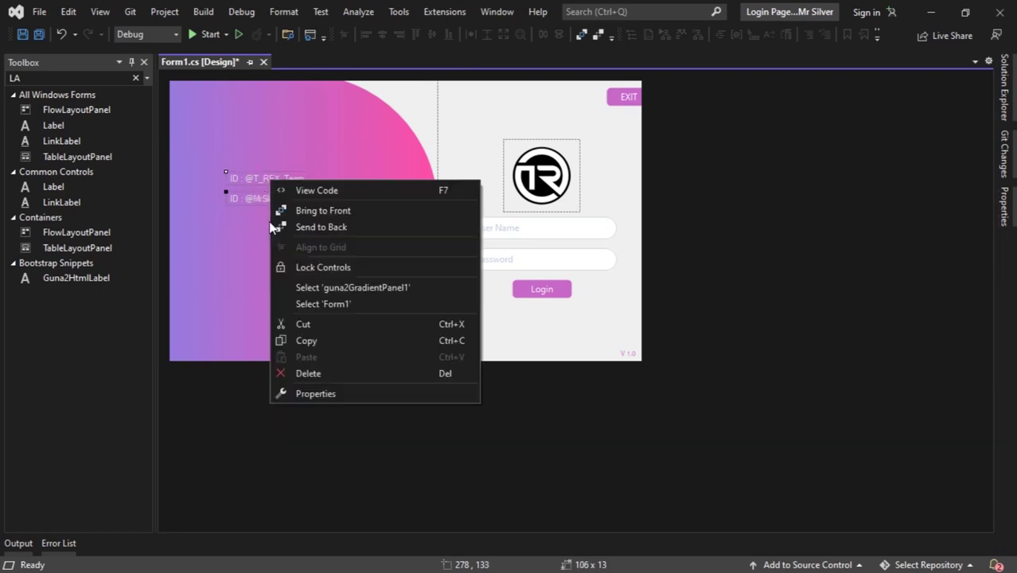
pyautogui.click(331, 393)
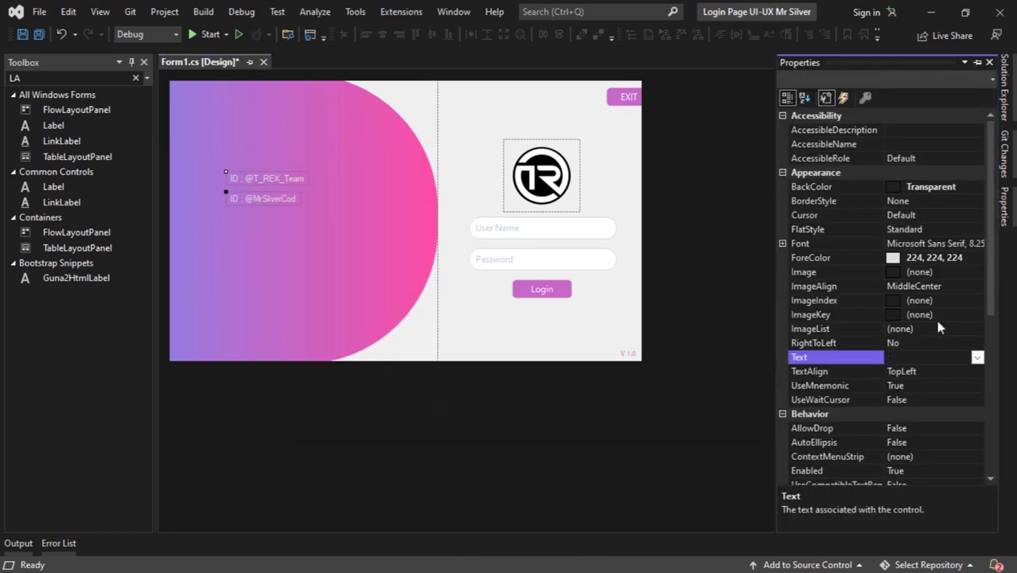
pyautogui.click(970, 239)
pyautogui.click(978, 243)
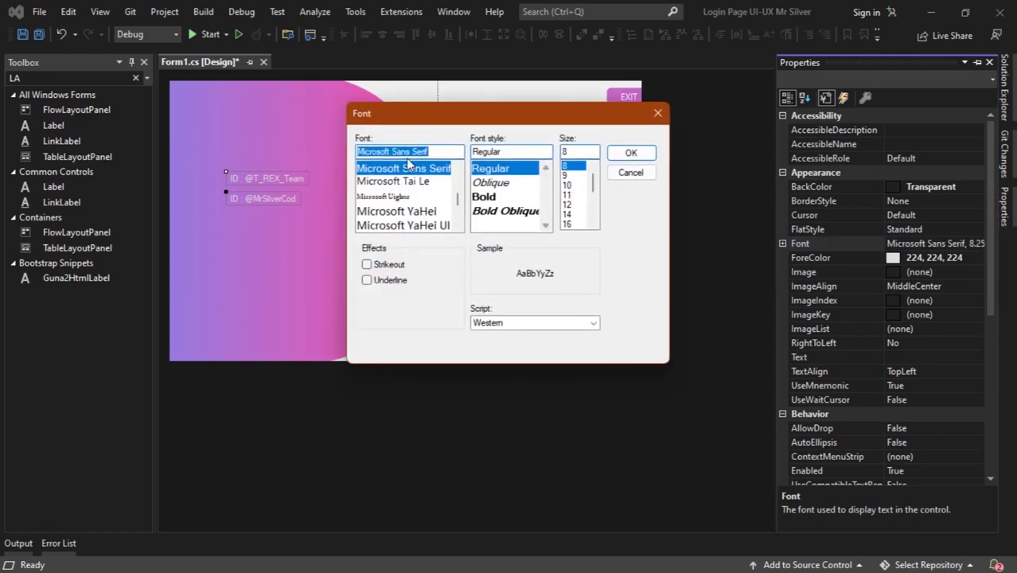
pyautogui.scroll(-10, 404, 184)
pyautogui.click(394, 225)
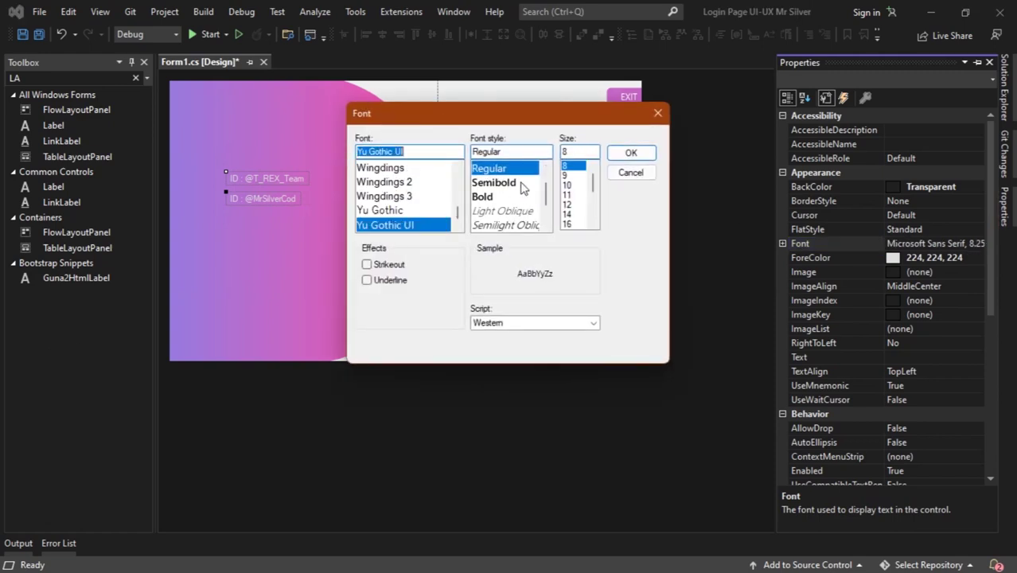
pyautogui.click(628, 156)
pyautogui.moveTo(283, 193); pyautogui.dragTo(298, 205)
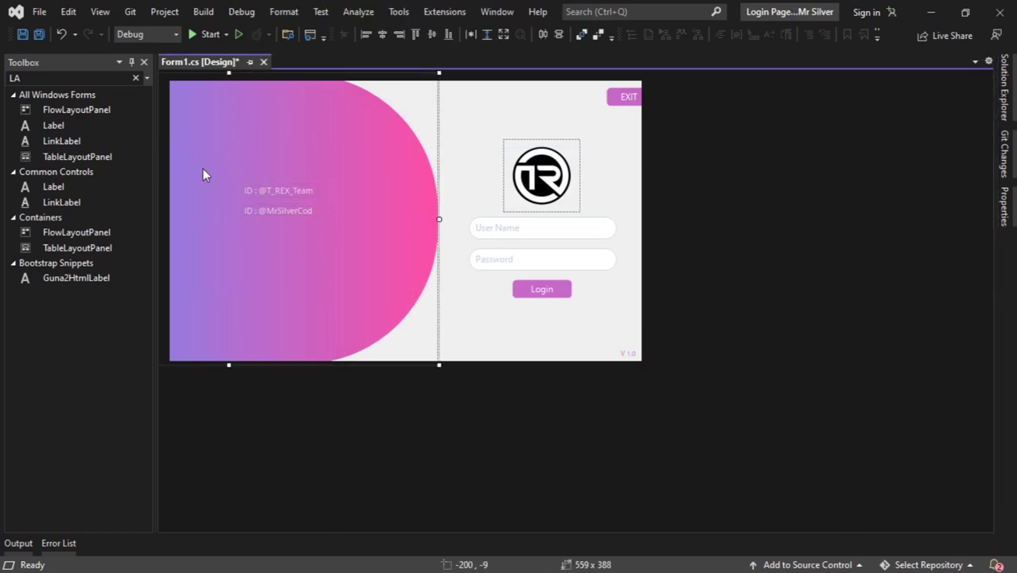
# - Find the picture box controls in the Toolbox and add a Guna2PictureBox to the gradient panel
pyautogui.click(527, 172)
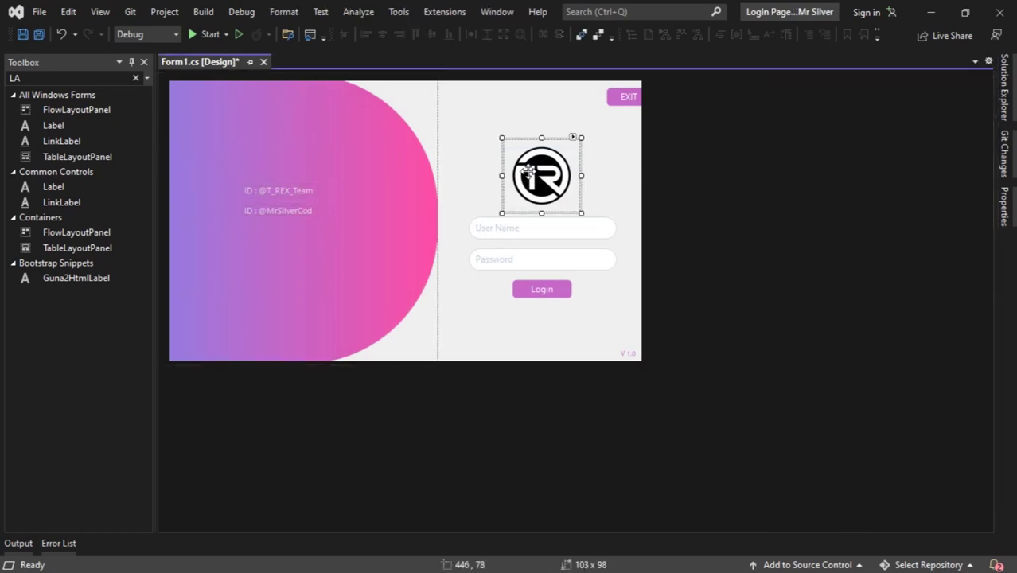
pyautogui.click(18, 77)
pyautogui.press('BackSpace')
pyautogui.write('pi')
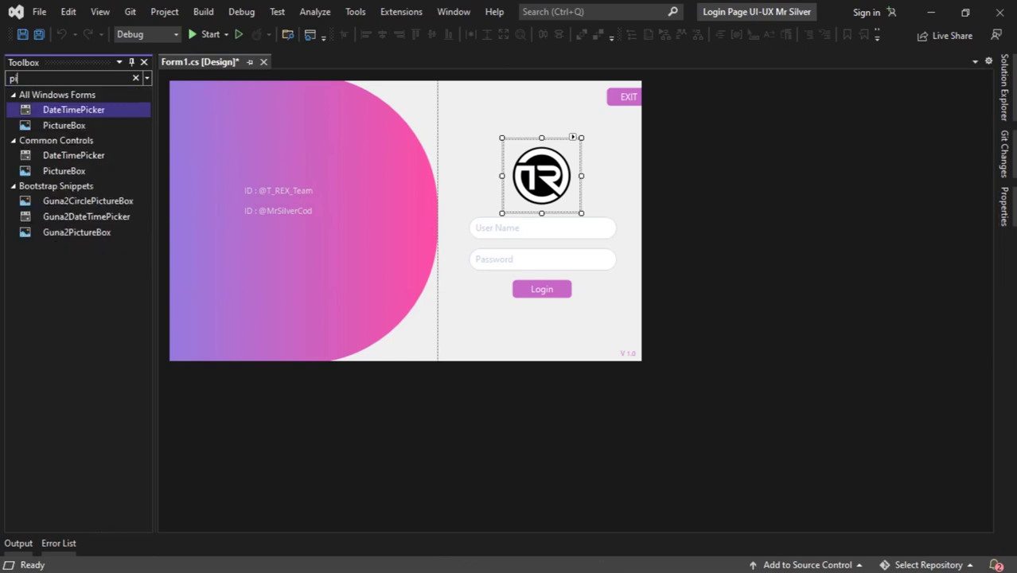
pyautogui.moveTo(87, 232); pyautogui.dragTo(234, 163)
# - Import youtube_squared_500px.png into the project resources and assign it as the new picture box's image
pyautogui.click(418, 138)
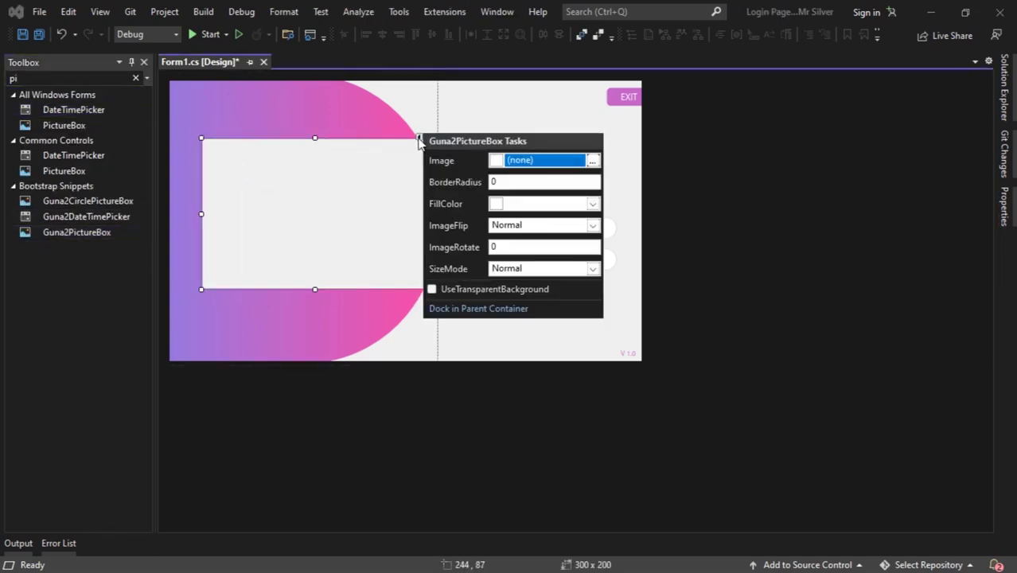
pyautogui.click(592, 161)
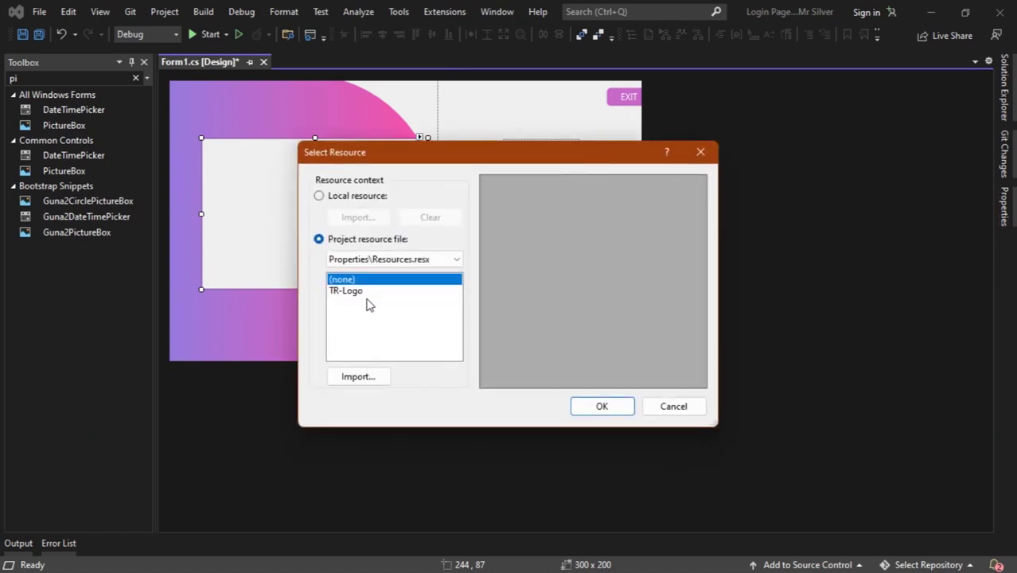
pyautogui.click(360, 376)
pyautogui.click(753, 288)
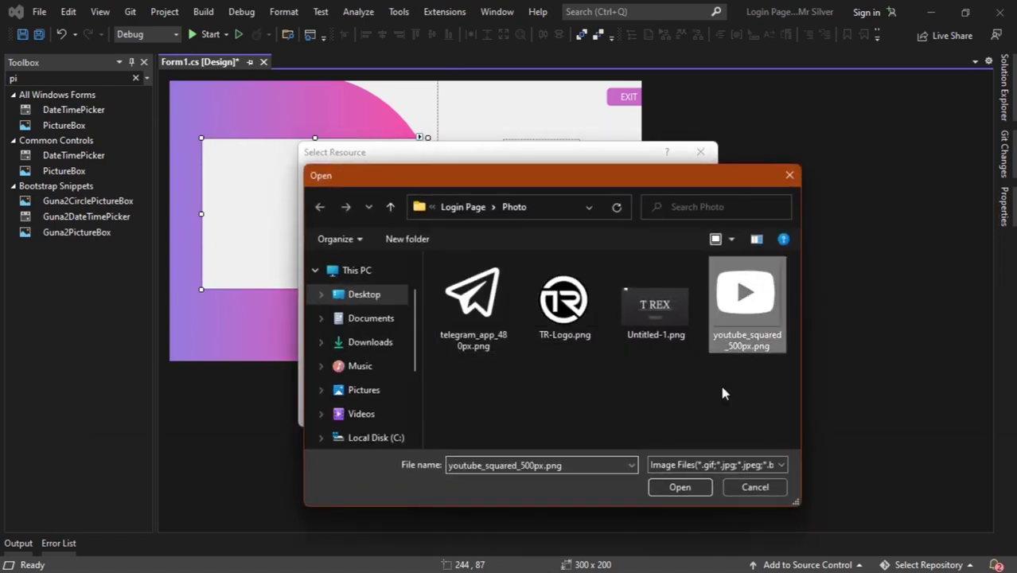
pyautogui.click(671, 479)
pyautogui.click(602, 404)
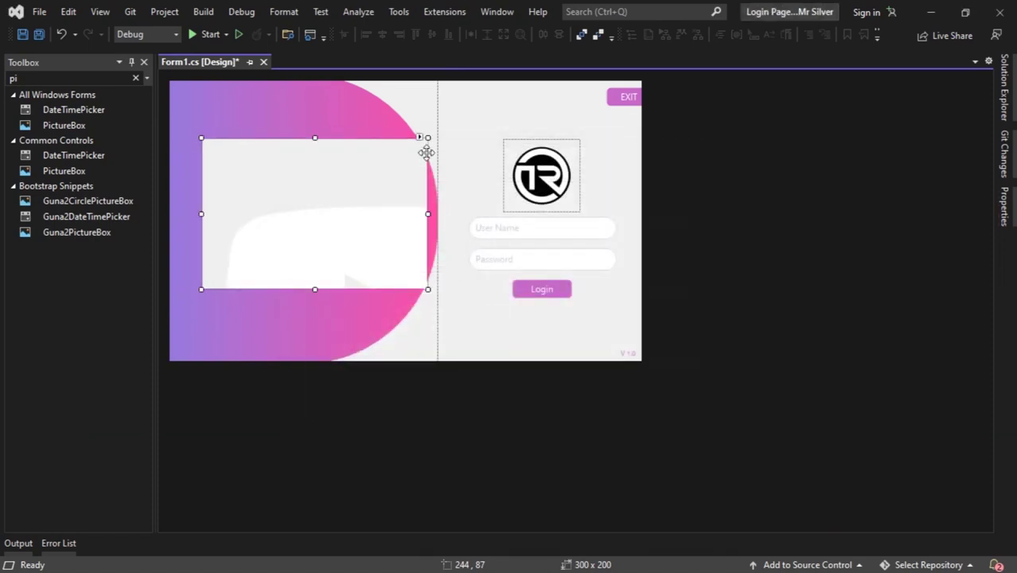
# - Enable the transparent background on the YouTube picture box and set its SizeMode to Zoom
pyautogui.click(420, 137)
pyautogui.click(432, 289)
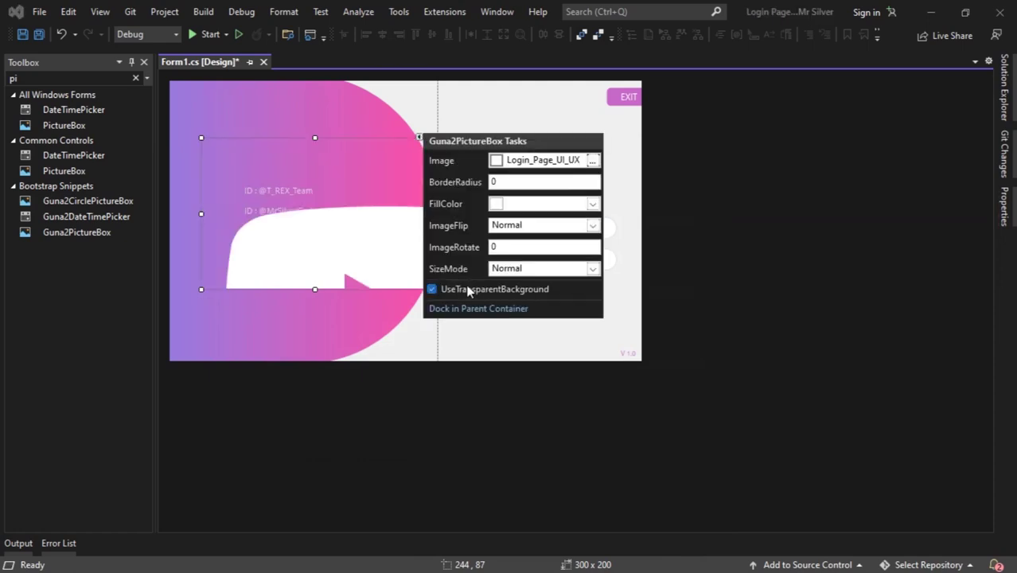
pyautogui.click(593, 225)
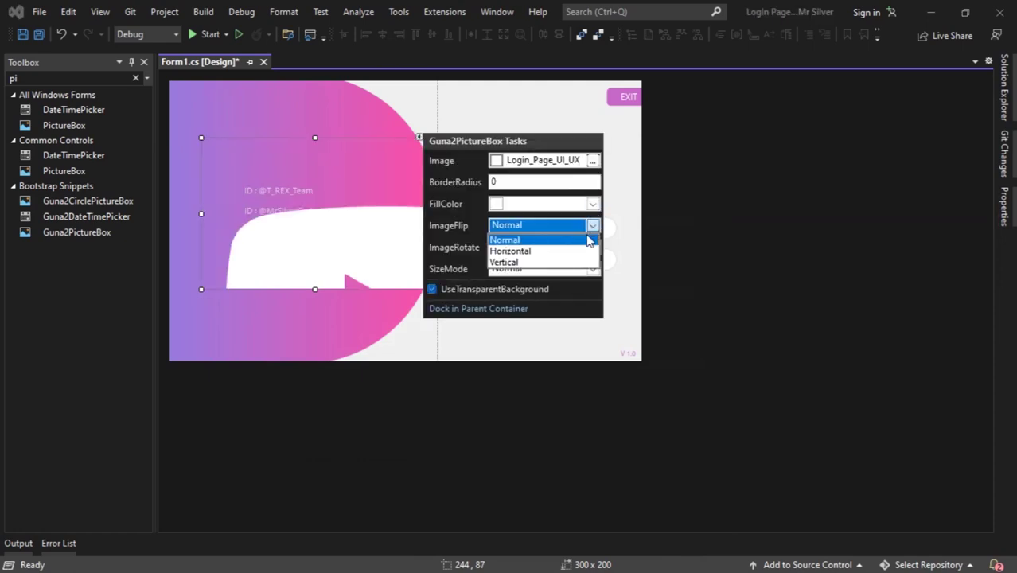
pyautogui.click(592, 235)
pyautogui.click(594, 268)
pyautogui.click(549, 327)
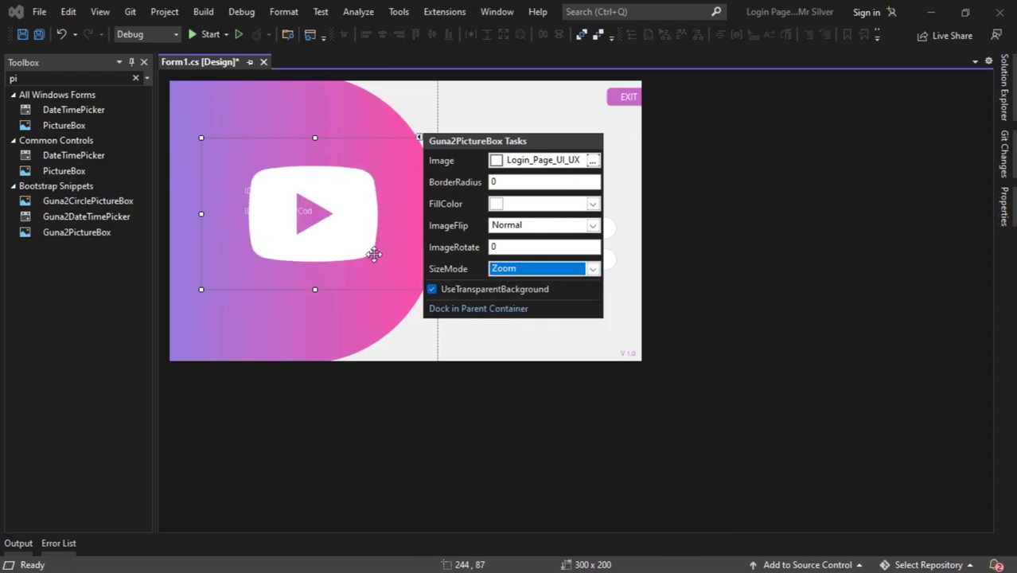
pyautogui.click(409, 280)
pyautogui.click(418, 279)
pyautogui.click(371, 239)
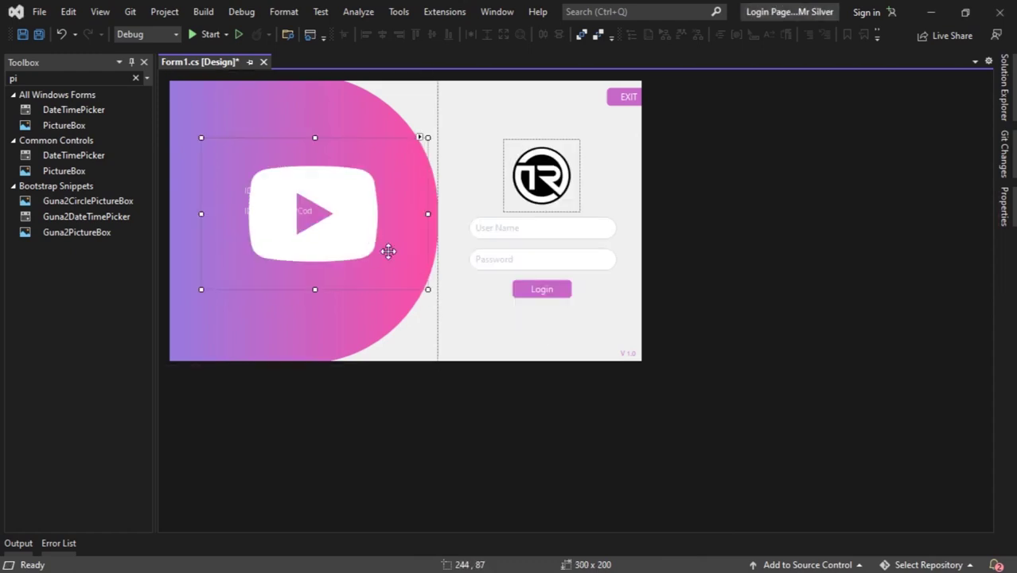
# - Shrink the YouTube picture box to icon size and set its Size to 35, 25
pyautogui.moveTo(428, 288); pyautogui.dragTo(242, 166)
pyautogui.rightClick(231, 161)
pyautogui.click(324, 374)
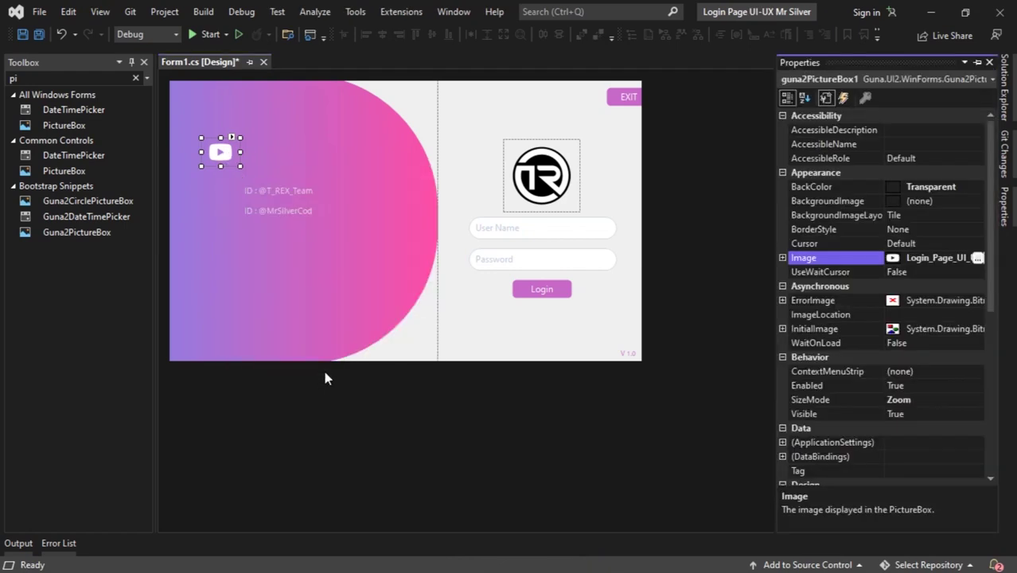
pyautogui.scroll(-7, 891, 358)
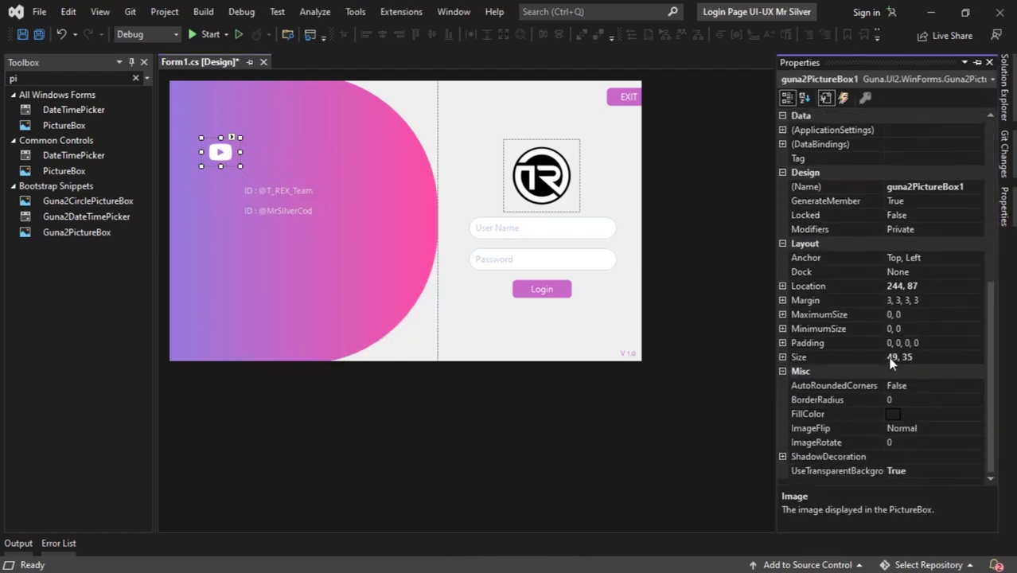
pyautogui.click(908, 357)
pyautogui.write('35')
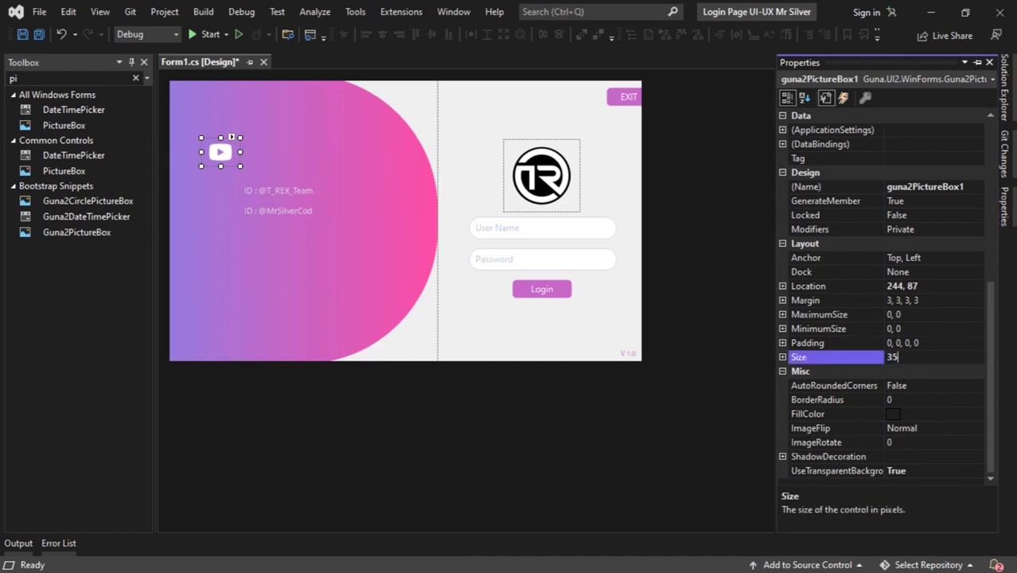
pyautogui.write(', 25')
pyautogui.press('Return')
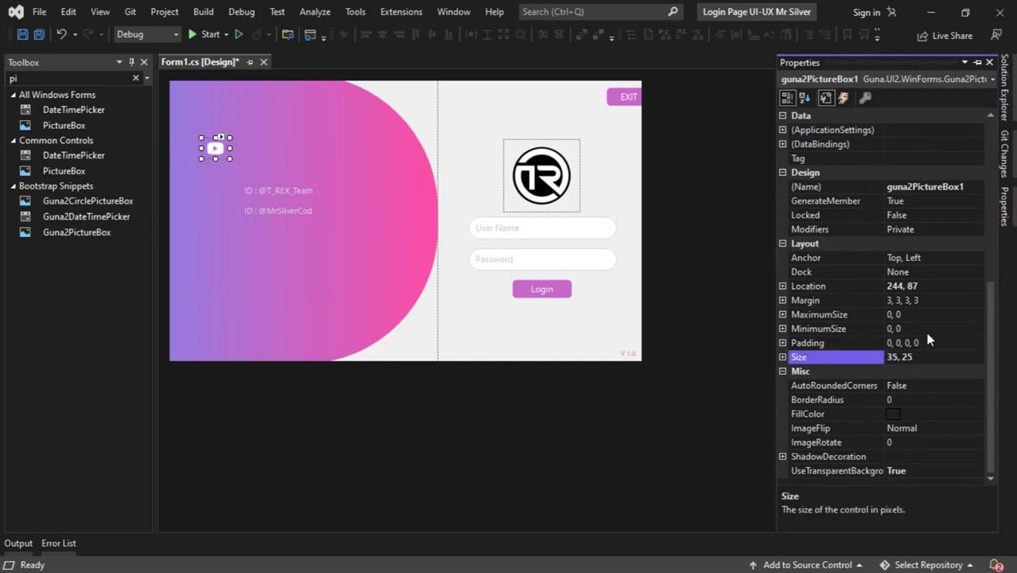
pyautogui.moveTo(216, 148); pyautogui.dragTo(226, 190)
pyautogui.press('Up')
pyautogui.press('Up')
pyautogui.press('Up')
pyautogui.press('Right')
pyautogui.press('Right')
pyautogui.press('Right')
pyautogui.press('Right')
pyautogui.press('Right')
pyautogui.press('Right')
pyautogui.press('Right')
pyautogui.press('Up')
pyautogui.press('Up')
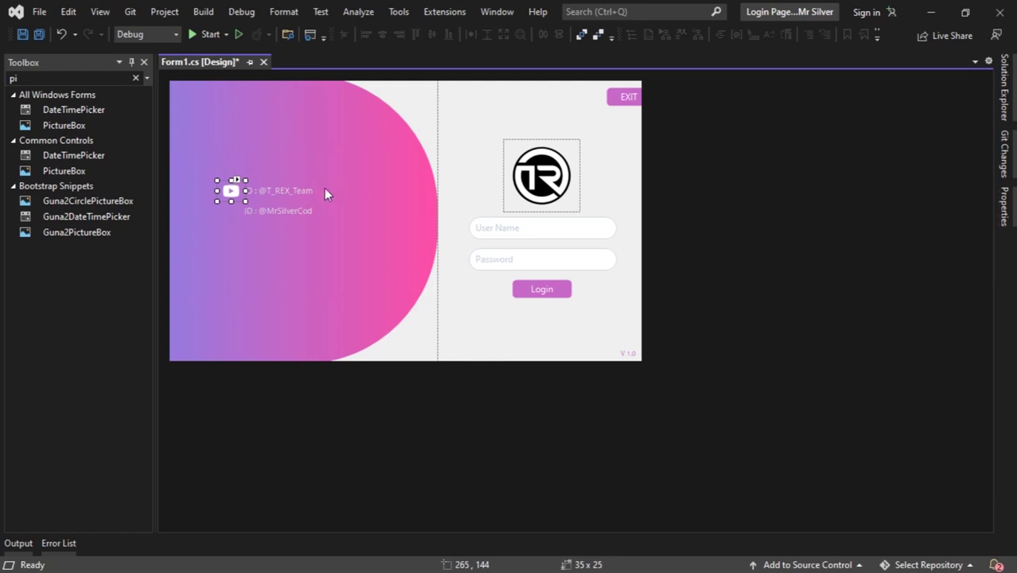
# - Duplicate the YouTube icon directly below the original, in front of the second ID label
pyautogui.moveTo(231, 191); pyautogui.dragTo(234, 219)
pyautogui.press('Up')
pyautogui.press('Up')
pyautogui.press('Up')
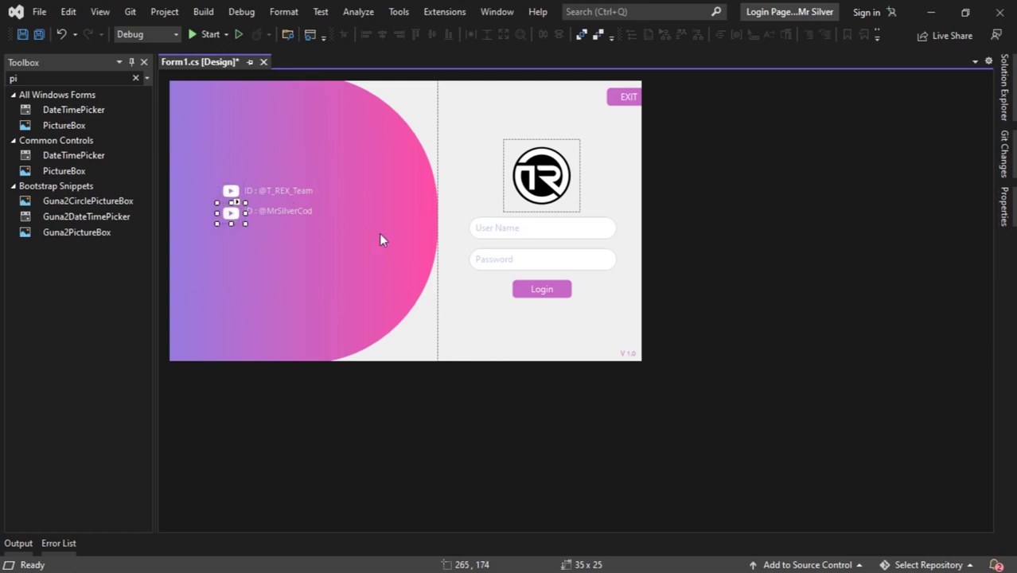
# - Import telegram_app_480px.png into the project resources and assign it as the duplicated icon's image
pyautogui.click(237, 203)
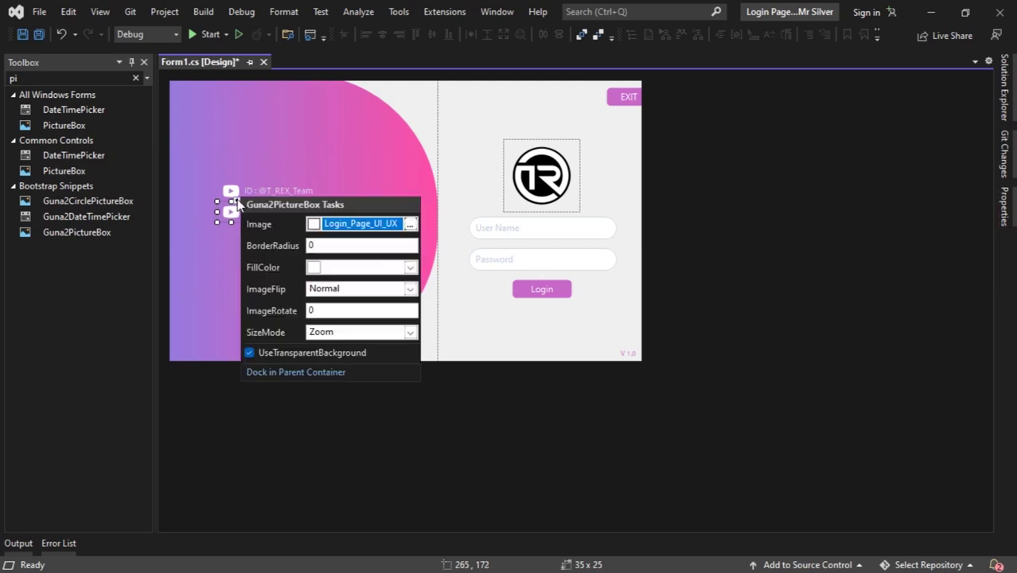
pyautogui.click(410, 223)
pyautogui.click(358, 375)
pyautogui.click(473, 301)
pyautogui.click(680, 483)
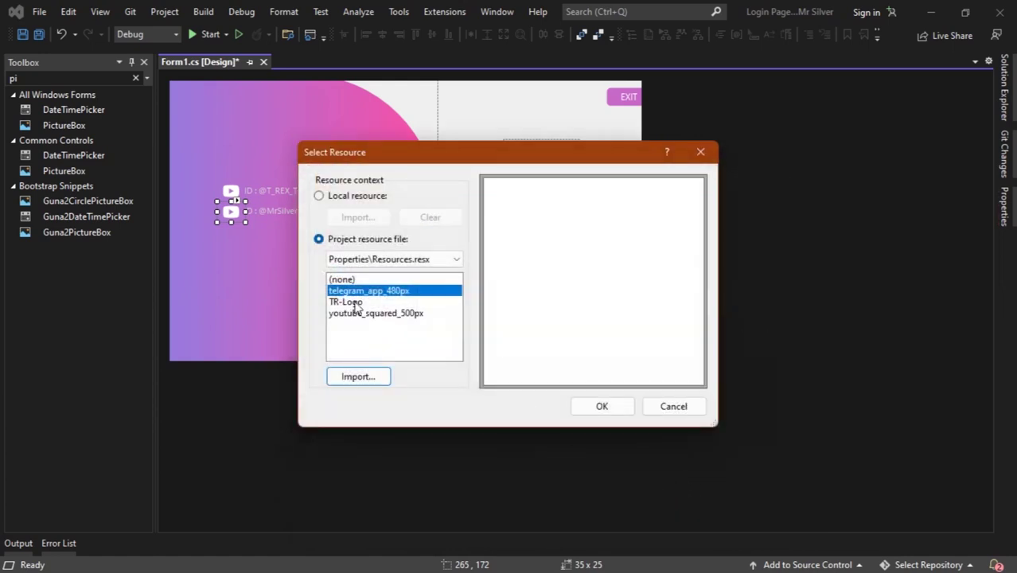
pyautogui.click(613, 413)
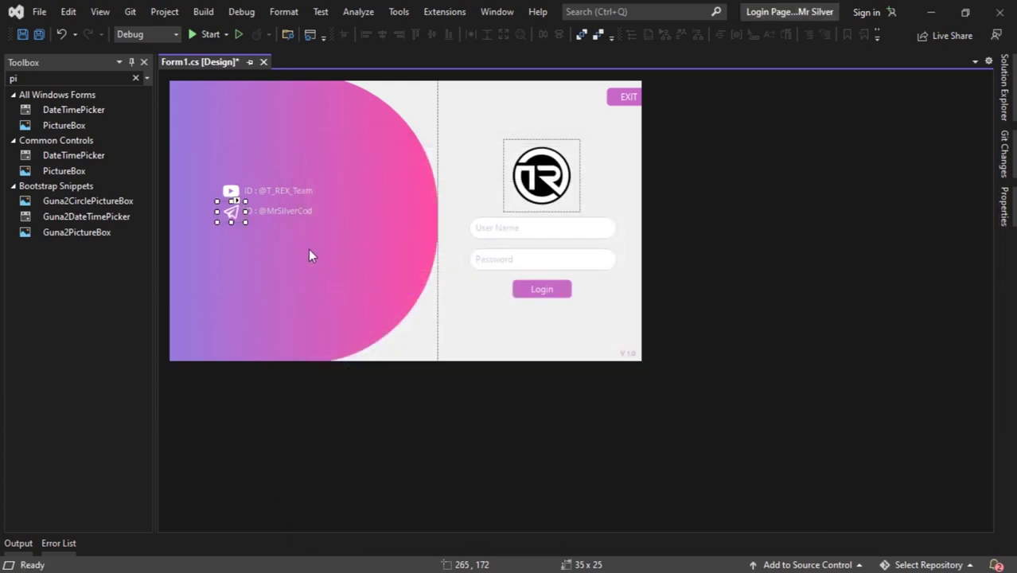
# - Nudge the two ID labels so their text lines up with the YouTube and Telegram icons
pyautogui.click(281, 215)
pyautogui.press('Up')
pyautogui.press('Right')
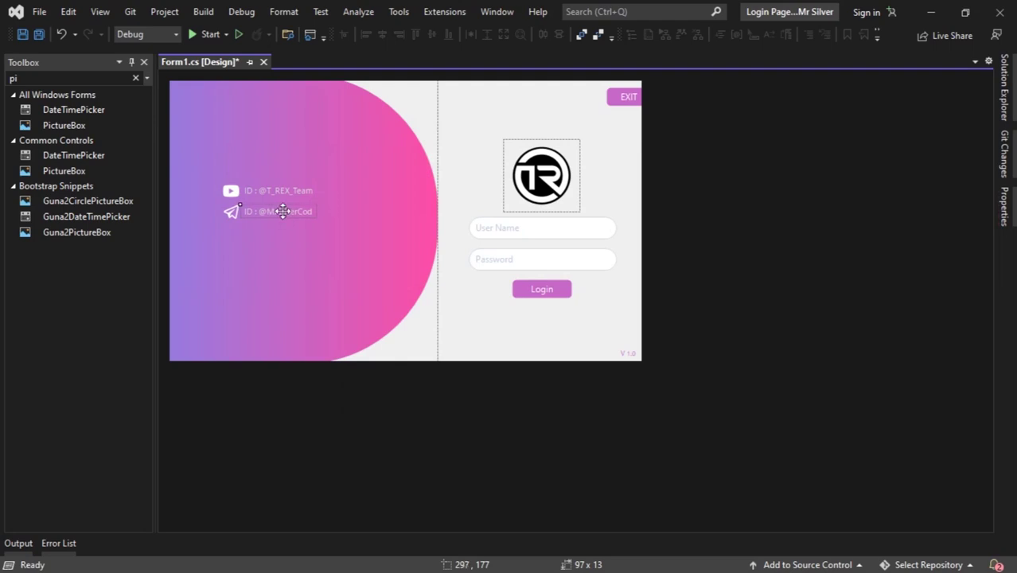
pyautogui.click(322, 221)
pyautogui.click(272, 191)
pyautogui.press('Down')
pyautogui.click(324, 192)
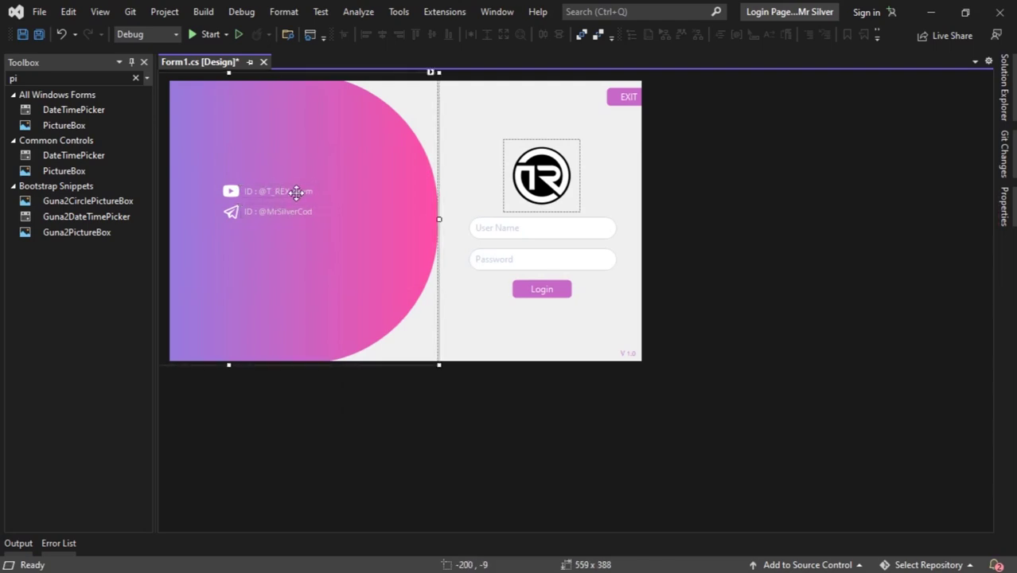
# - Select both icons with their ID labels and shift them together slightly down and towards the gradient panel's curved edge
pyautogui.click(230, 212)
pyautogui.keyDown('ctrl'); pyautogui.click(231, 191); pyautogui.keyUp('ctrl')
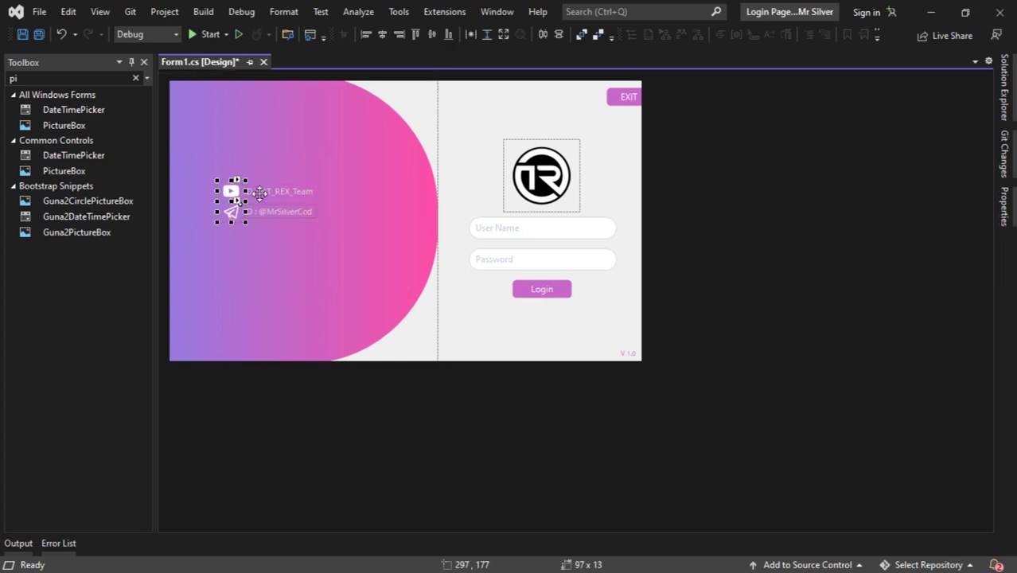
pyautogui.press('Down')
pyautogui.press('Down')
pyautogui.press('Down')
pyautogui.press('Down')
pyautogui.press('Down')
pyautogui.press('Down')
pyautogui.press('Down')
pyautogui.press('Down')
pyautogui.press('Down')
pyautogui.press('Down')
pyautogui.press('Down')
pyautogui.press('Down')
pyautogui.press('Down')
pyautogui.press('Right')
pyautogui.press('Right')
pyautogui.press('Right')
pyautogui.press('Right')
pyautogui.press('Right')
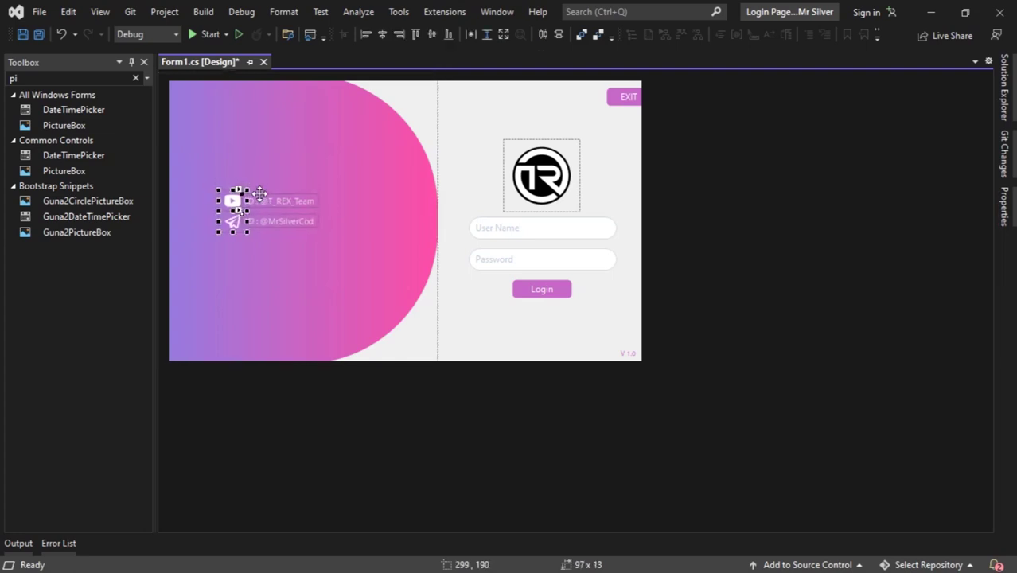
pyautogui.press('Right')
pyautogui.press('Right')
pyautogui.press('Right')
pyautogui.press('Right')
pyautogui.press('Down')
pyautogui.click(312, 176)
pyautogui.click(277, 204)
pyautogui.moveTo(277, 203); pyautogui.dragTo(269, 185)
pyautogui.rightClick(269, 185)
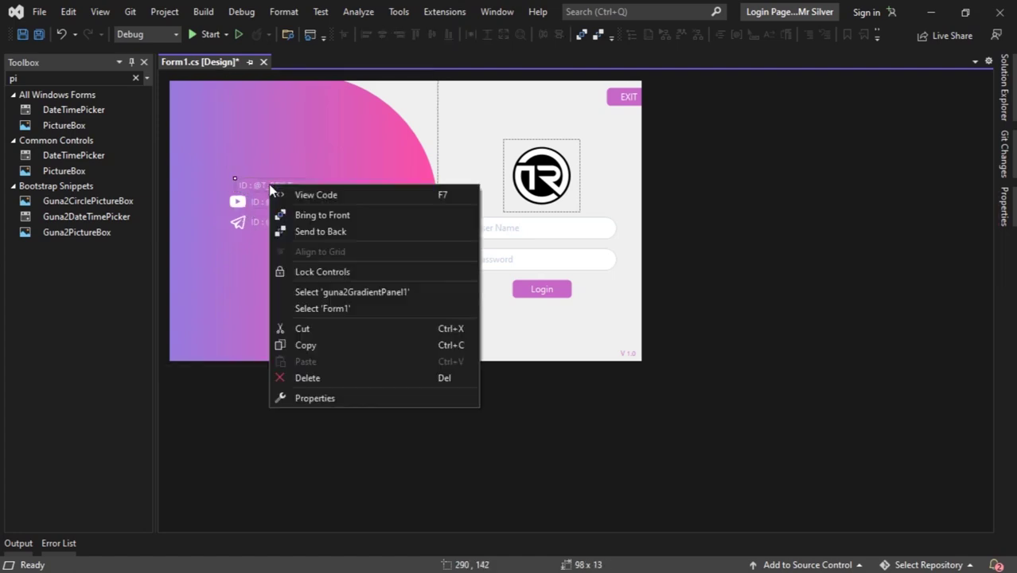
pyautogui.click(395, 399)
pyautogui.click(950, 358)
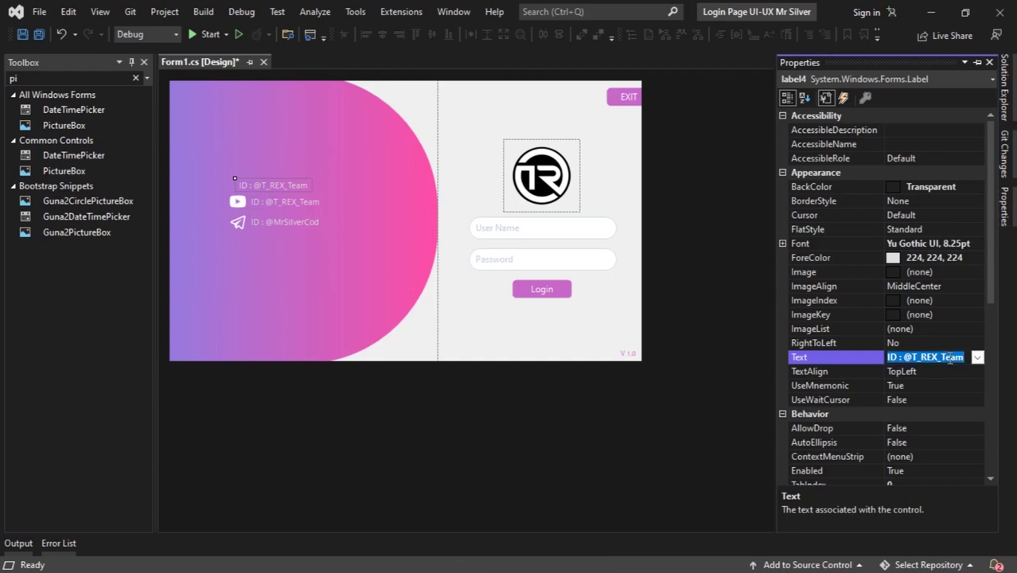
pyautogui.write('P')
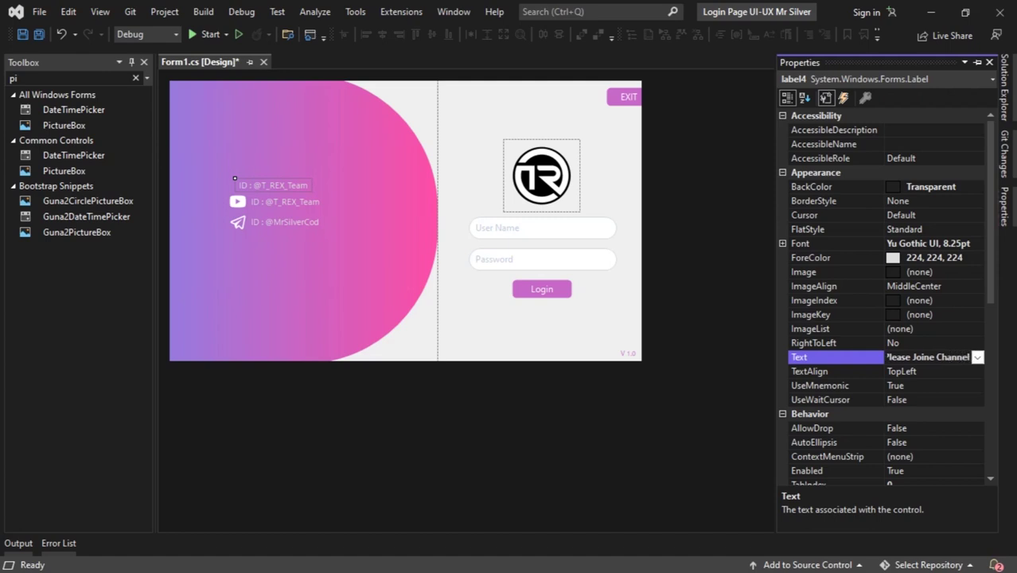
# - Set the "Please Joine Channel" label's font to Yu Gothic UI Bold, size 11
pyautogui.click(939, 244)
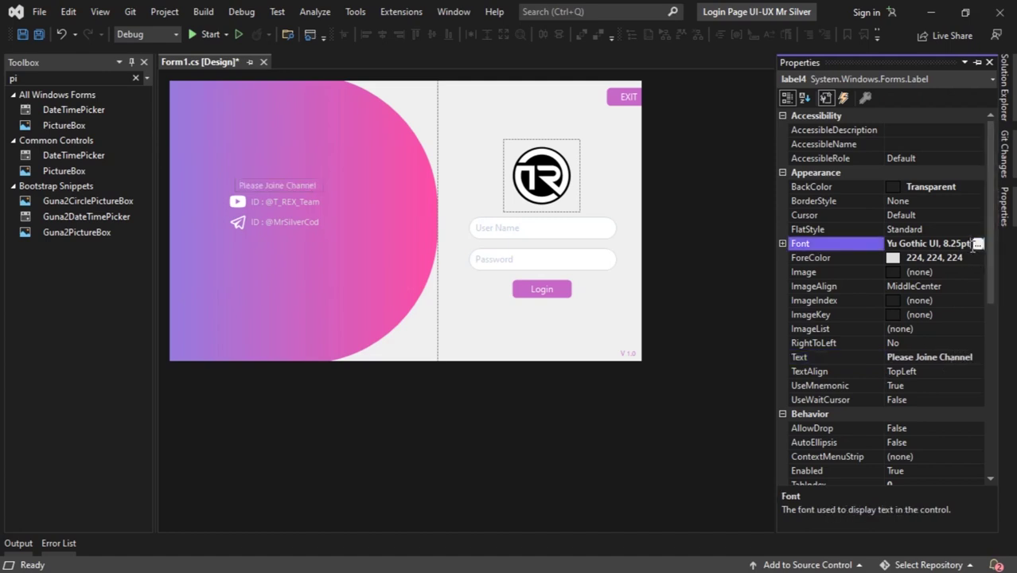
pyautogui.click(978, 243)
pyautogui.click(491, 183)
pyautogui.click(482, 196)
pyautogui.click(566, 175)
pyautogui.click(631, 155)
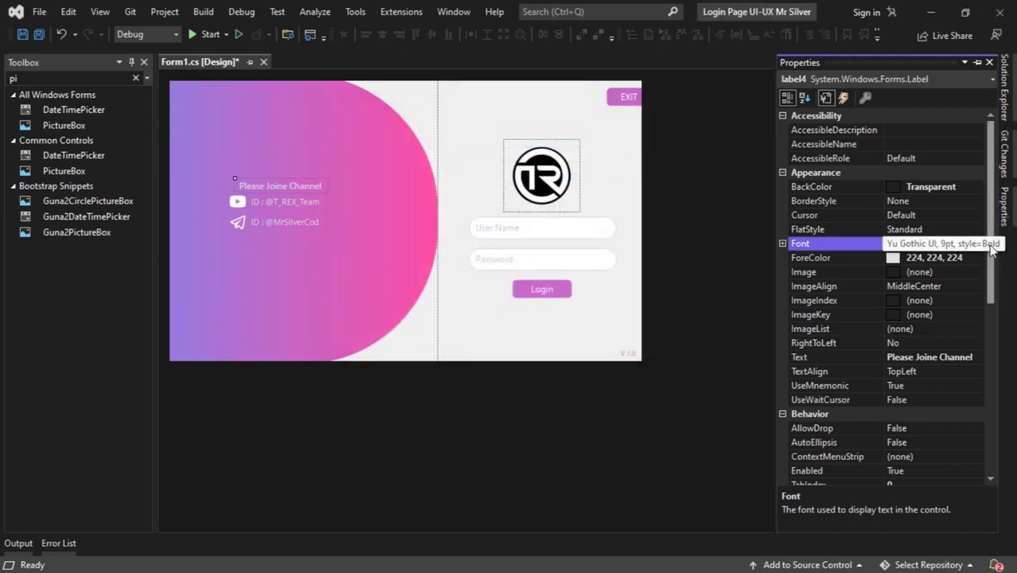
pyautogui.click(978, 243)
pyautogui.click(570, 185)
pyautogui.click(631, 152)
# - Centre the "Please Joine Channel" heading just above the two icon and ID rows, at about 267, 137
pyautogui.moveTo(325, 187); pyautogui.dragTo(304, 181)
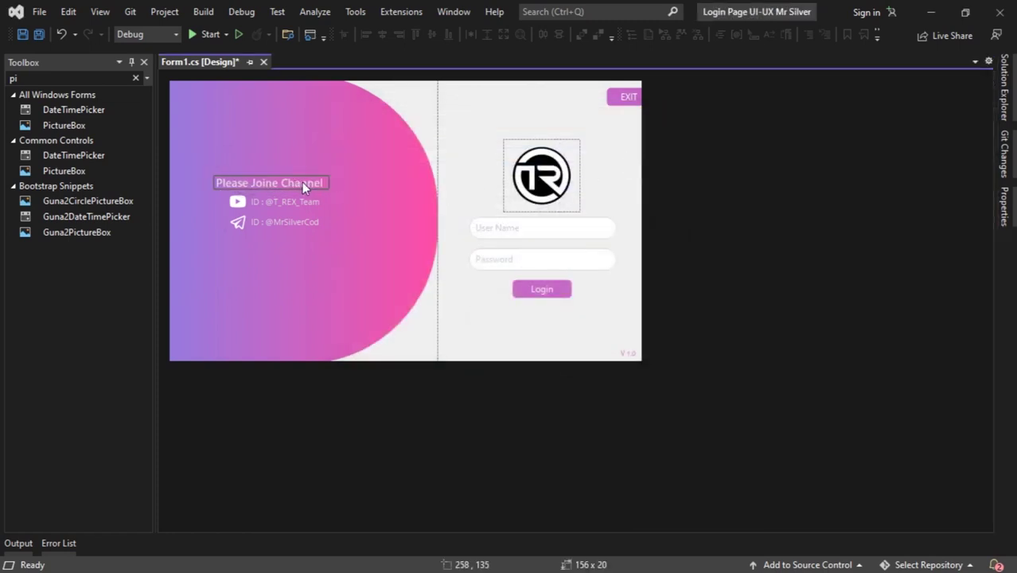
pyautogui.press('Right')
pyautogui.press('Right')
pyautogui.press('Right')
pyautogui.press('Right')
pyautogui.press('Right')
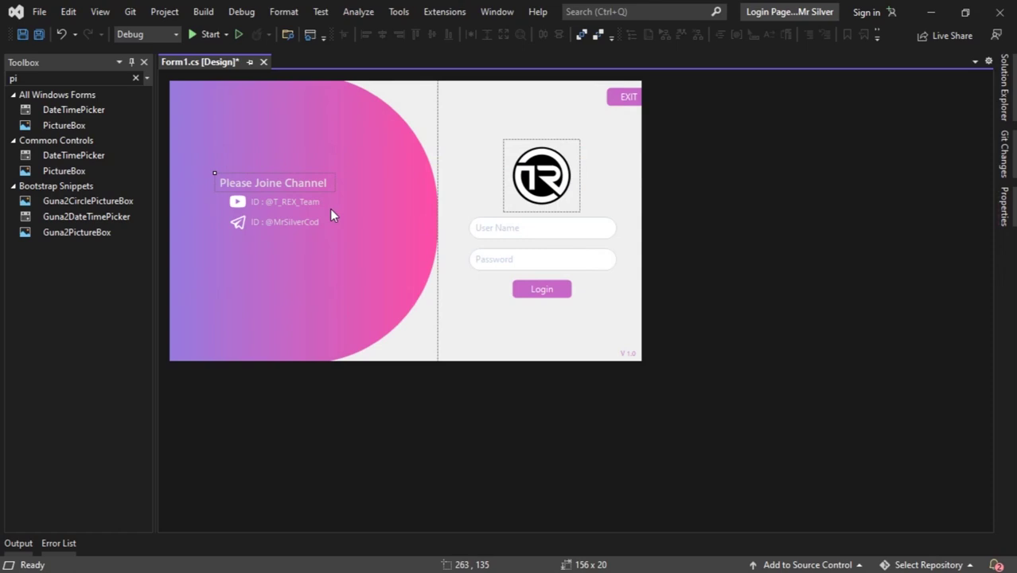
pyautogui.press('Right')
pyautogui.press('Right')
pyautogui.press('Right')
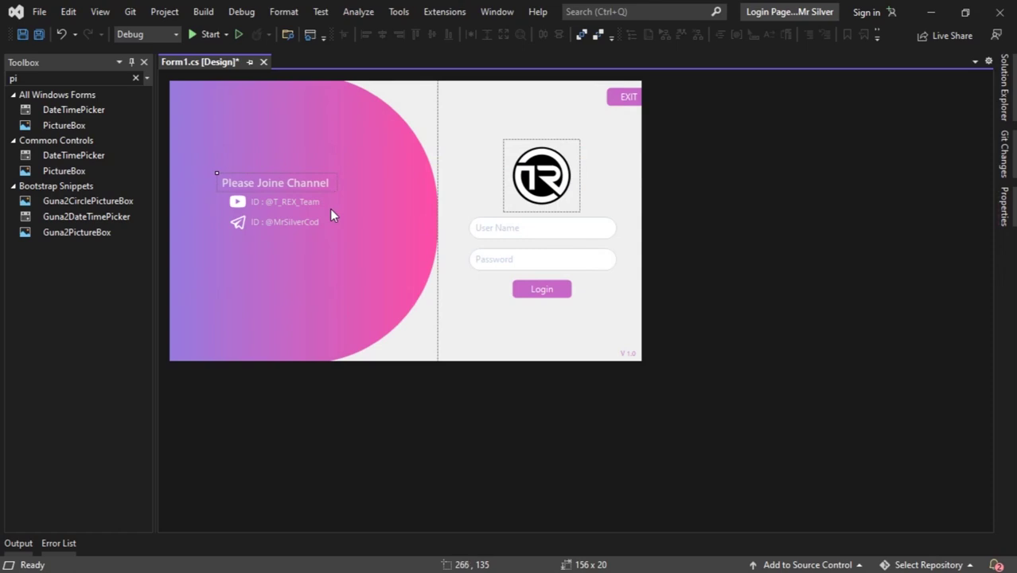
pyautogui.press('Down')
pyautogui.press('Down')
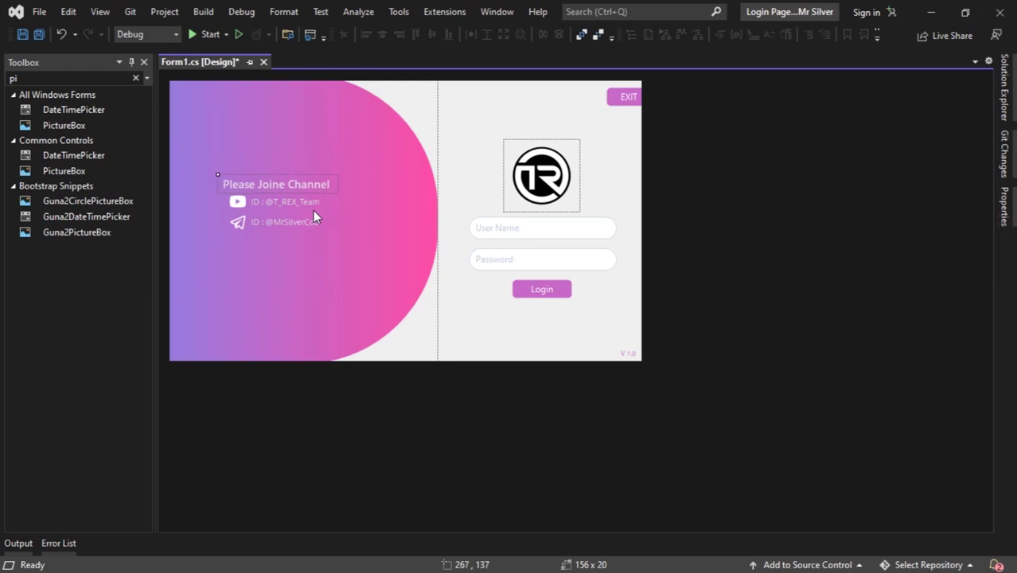
# - Align the Telegram icon and its ID label, and shift the heading with both icon rows slightly down the panel
pyautogui.click(288, 223)
pyautogui.click(238, 222)
pyautogui.click(265, 245)
pyautogui.click(257, 221)
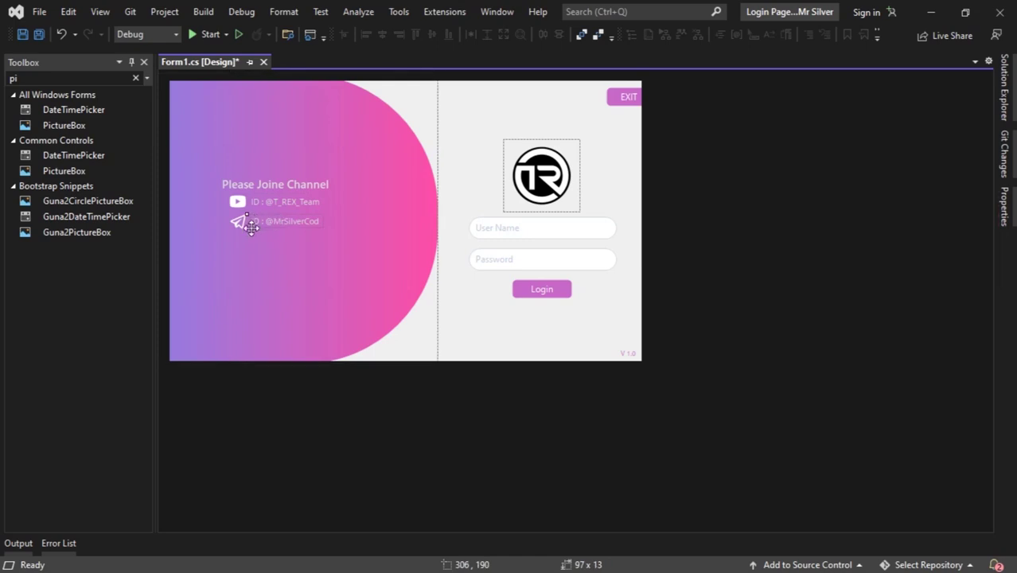
pyautogui.moveTo(233, 238); pyautogui.dragTo(306, 193)
# - Reduce the "Please Joine Channel" heading's font size to 9.75 pt, keeping Yu Gothic UI Bold
pyautogui.rightClick(301, 193)
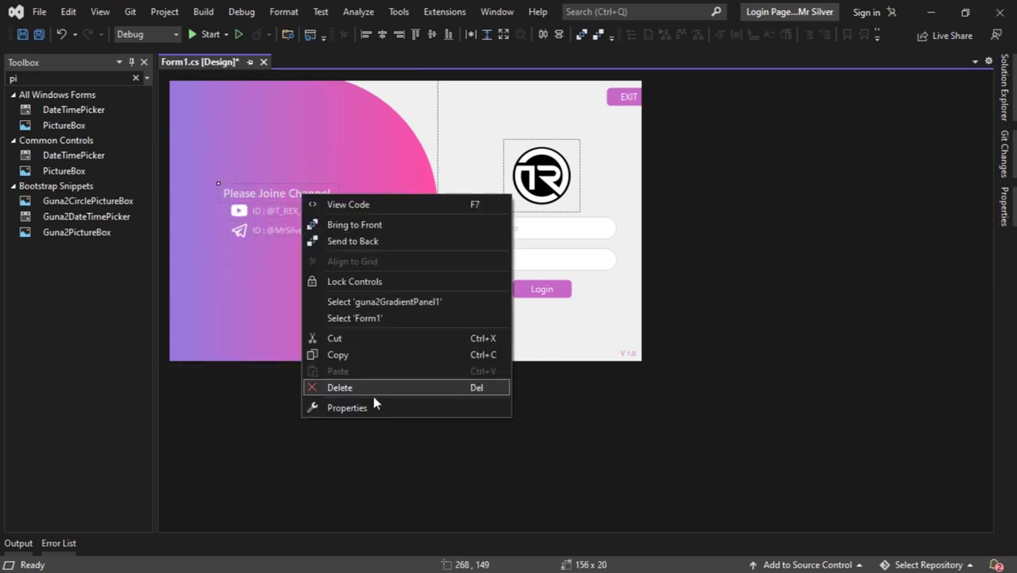
pyautogui.click(342, 407)
pyautogui.click(978, 245)
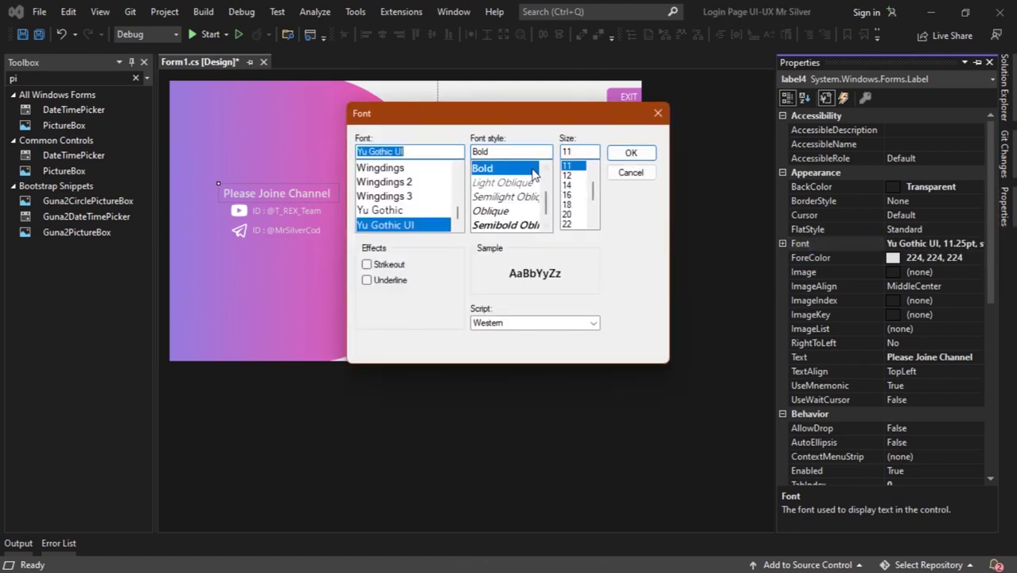
pyautogui.click(567, 185)
pyautogui.click(630, 153)
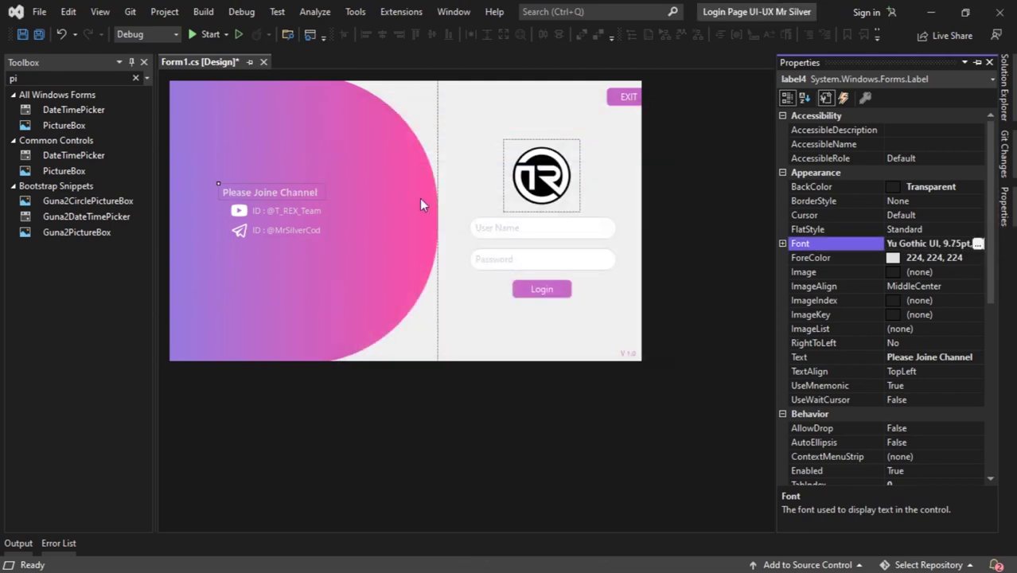
pyautogui.click(308, 199)
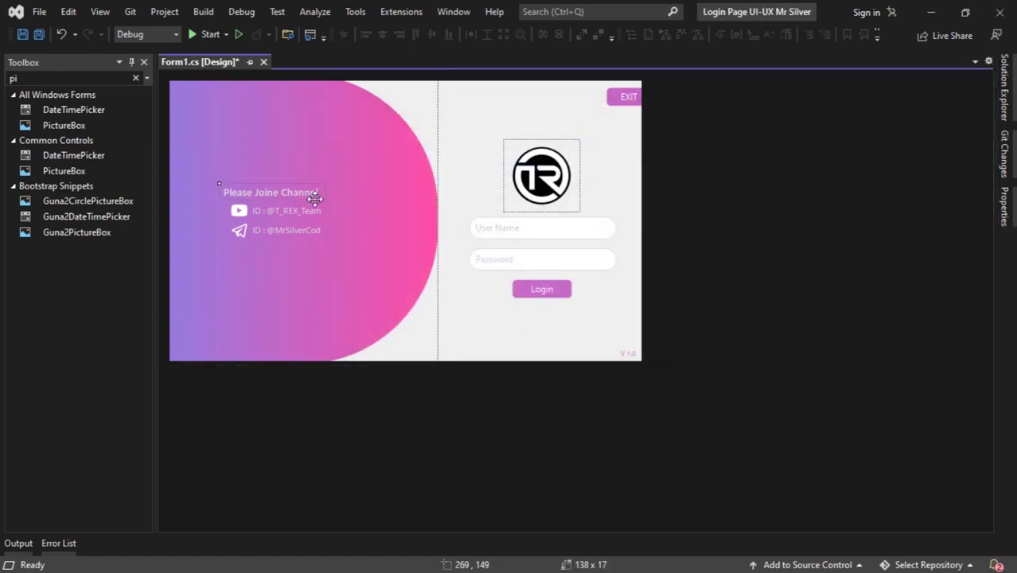
# - Nudge the "Please Joine Channel" heading horizontally to 276, 149 so it sits centred over the icon and ID rows
pyautogui.press('Right')
pyautogui.press('Right')
pyautogui.press('Right')
pyautogui.press('Right')
pyautogui.press('Right')
pyautogui.press('Right')
pyautogui.press('Right')
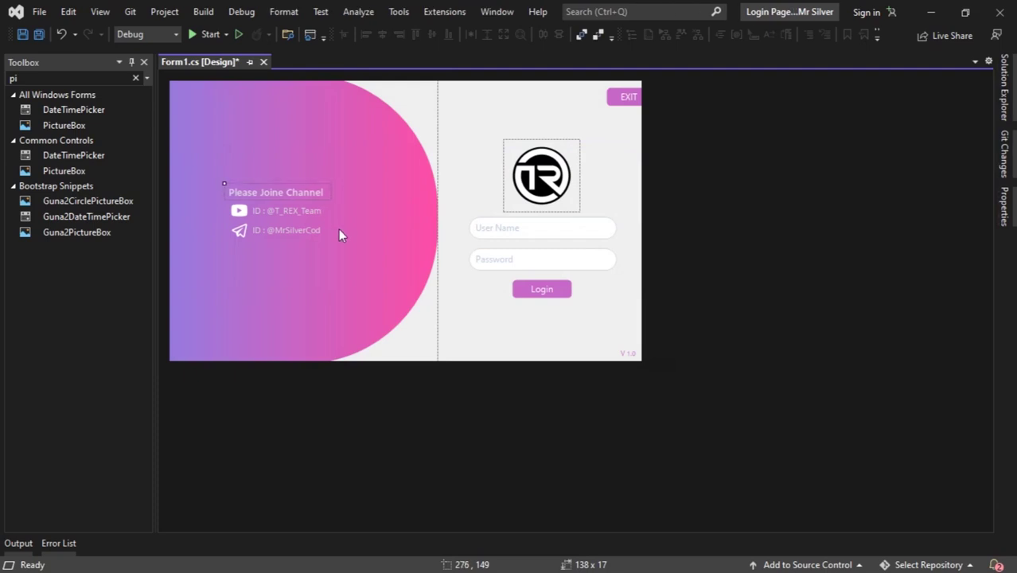
pyautogui.click(341, 231)
pyautogui.click(633, 149)
# - Create the EXIT button's Click handler and make it call Application.Exit()
pyautogui.click(626, 97)
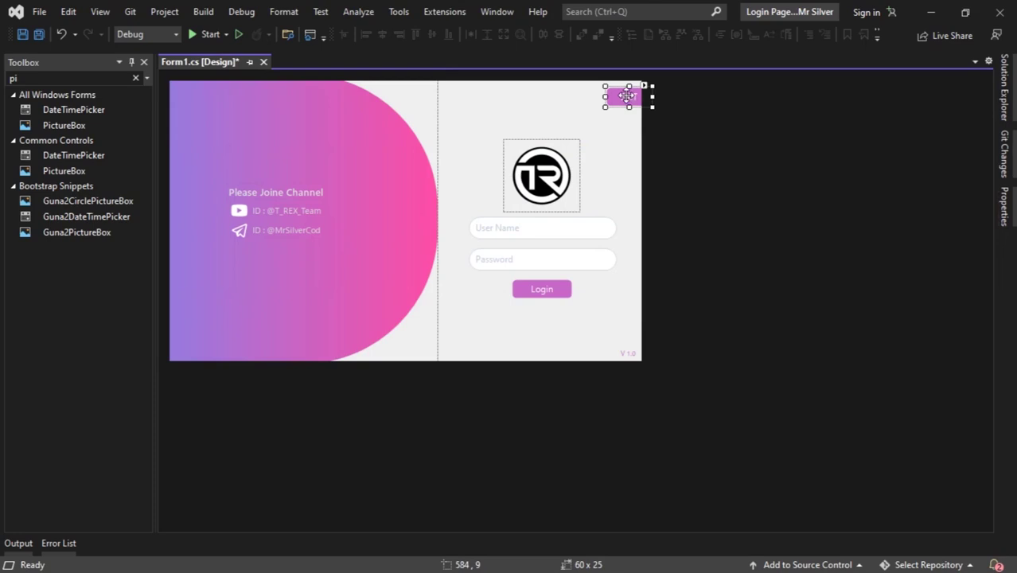
pyautogui.doubleClick(626, 96)
pyautogui.write('A')
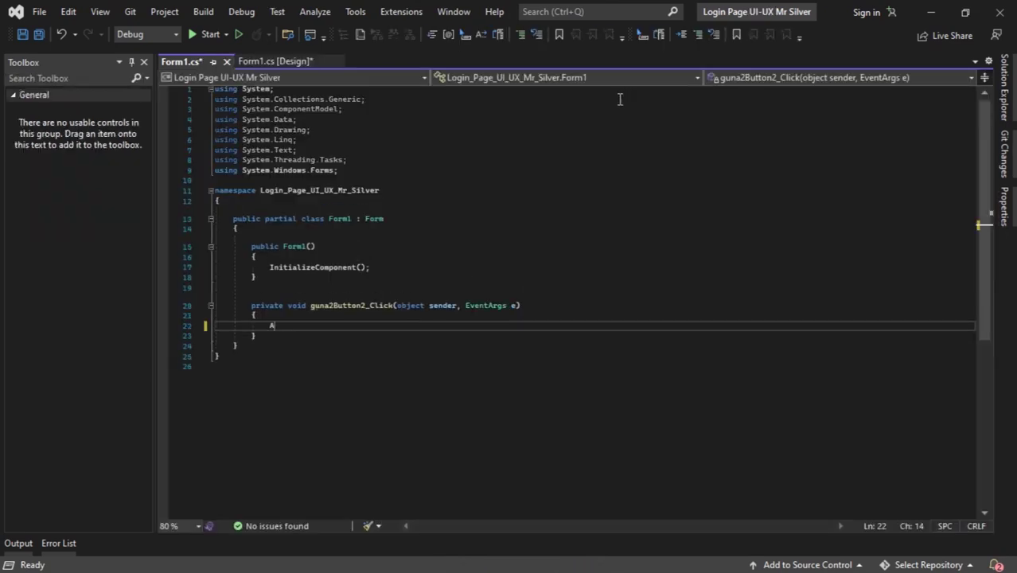
pyautogui.write('ppl')
pyautogui.press('BackSpace')
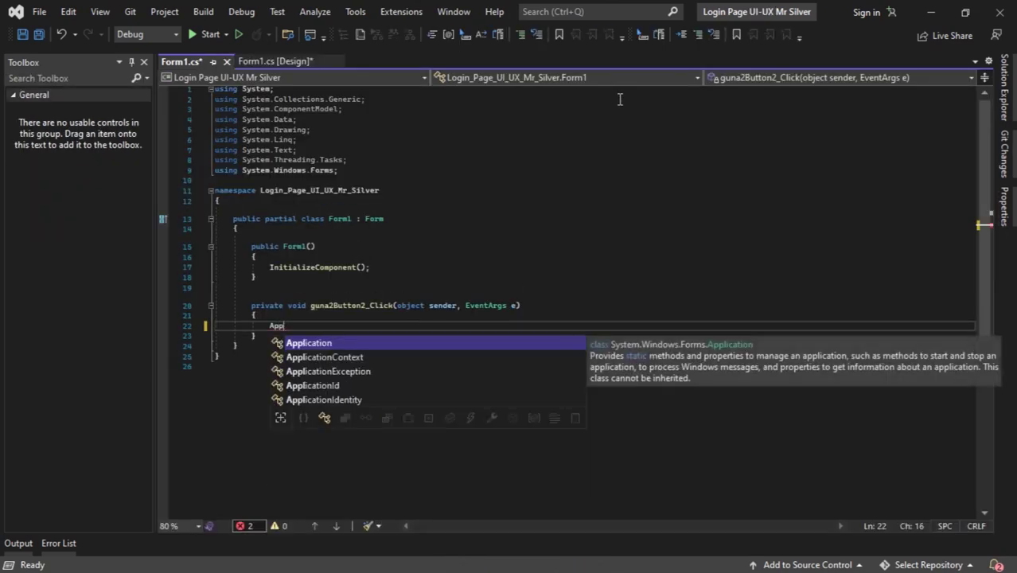
pyautogui.write('li')
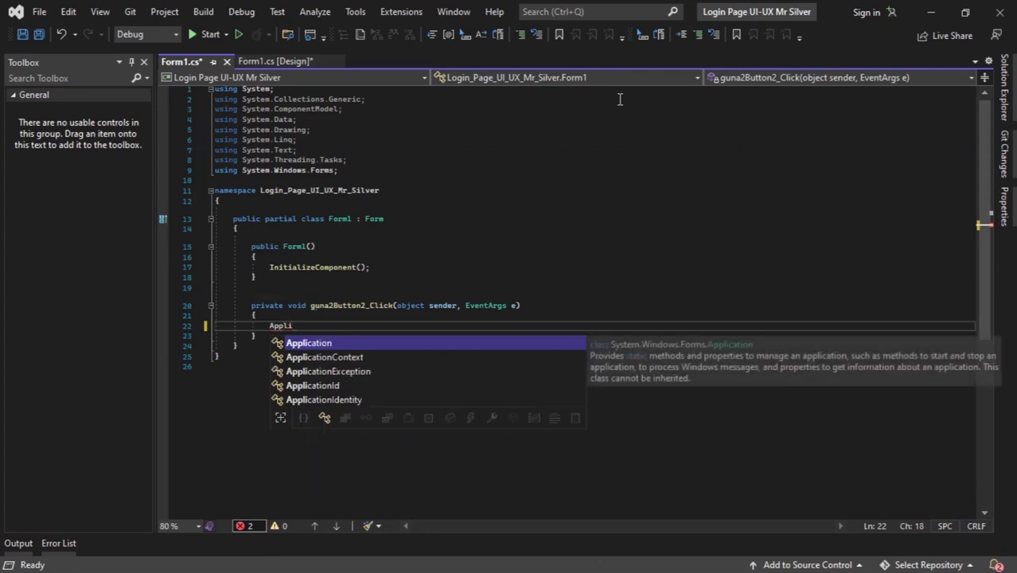
pyautogui.press('Tab')
pyautogui.write('.exi')
pyautogui.press('Tab')
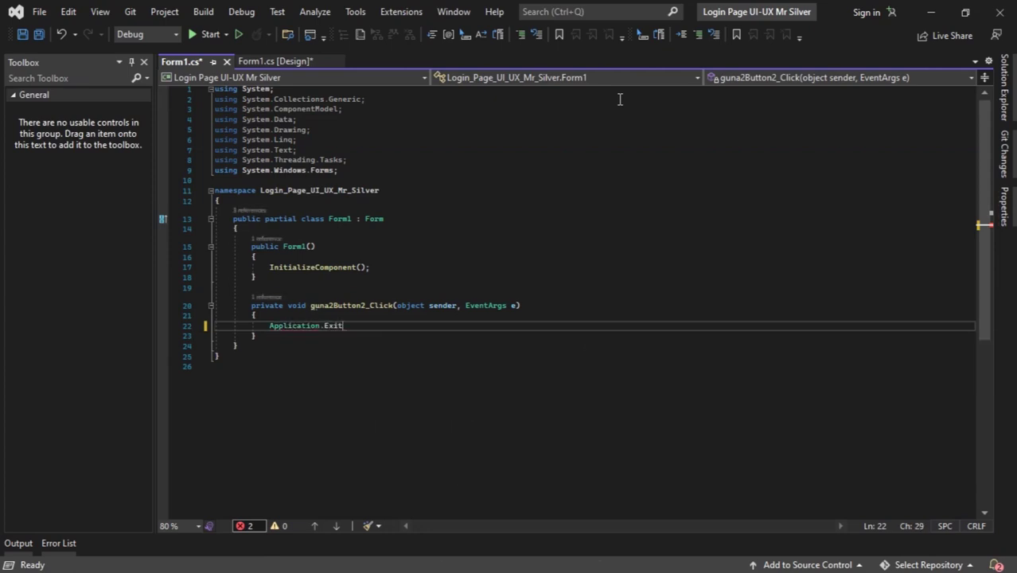
# - Create the Login button's Click handler with a MessageBox.Show() statement in it
pyautogui.click(272, 61)
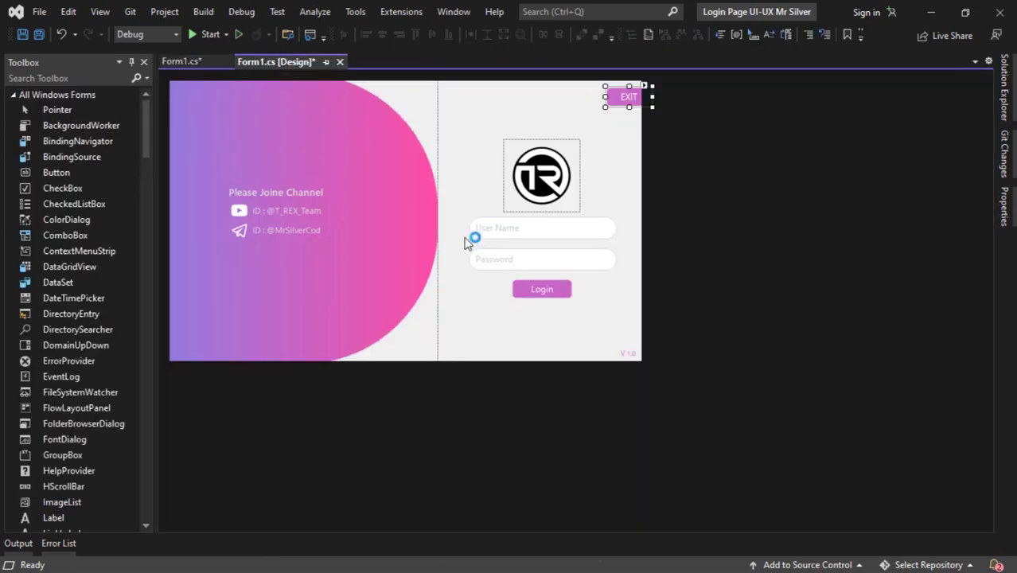
pyautogui.click(570, 292)
pyautogui.doubleClick(570, 292)
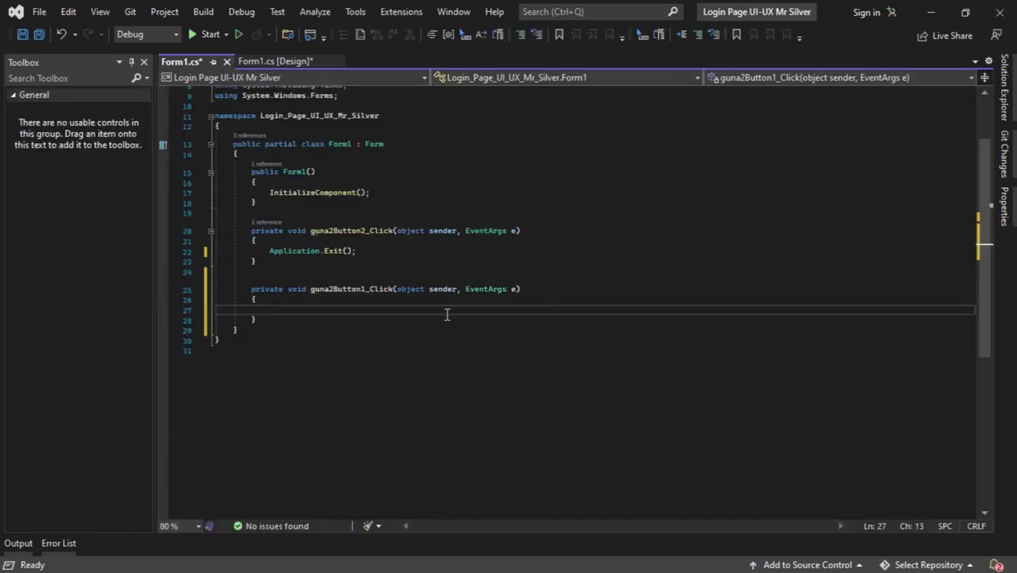
pyautogui.write('MessageBox')
pyautogui.press('Tab')
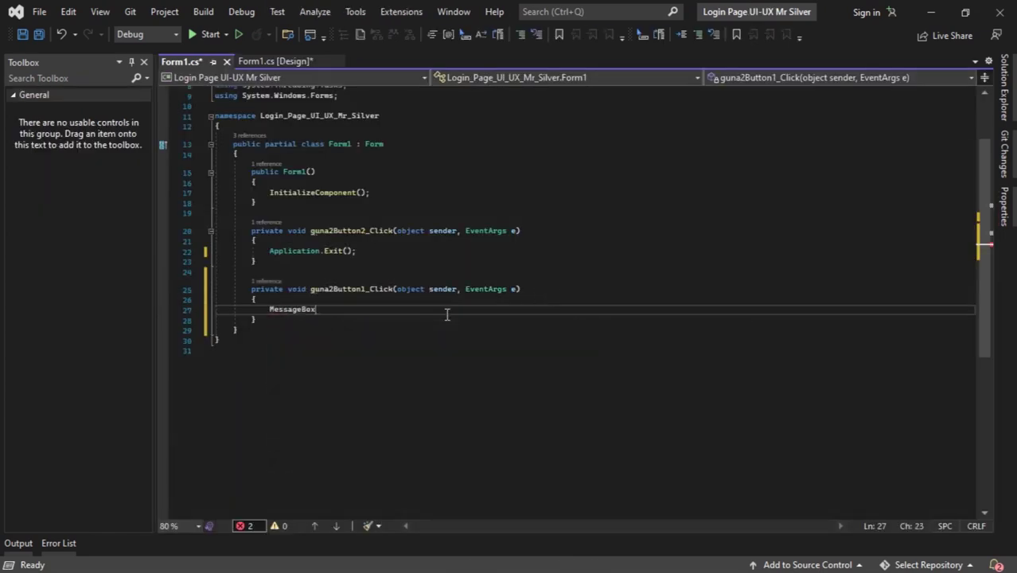
pyautogui.write('.S')
pyautogui.press('Tab')
pyautogui.write('(')
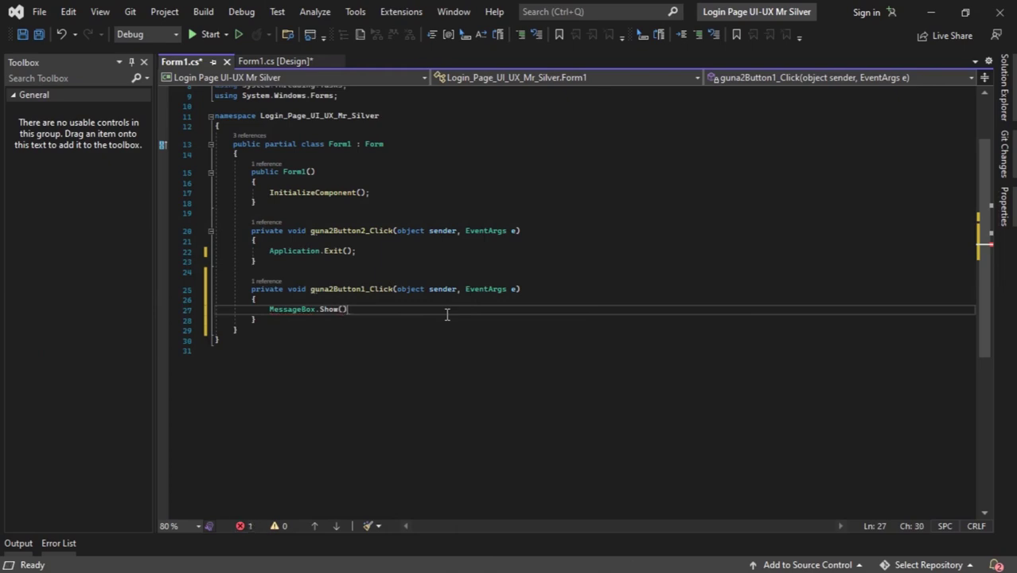
pyautogui.write(';')
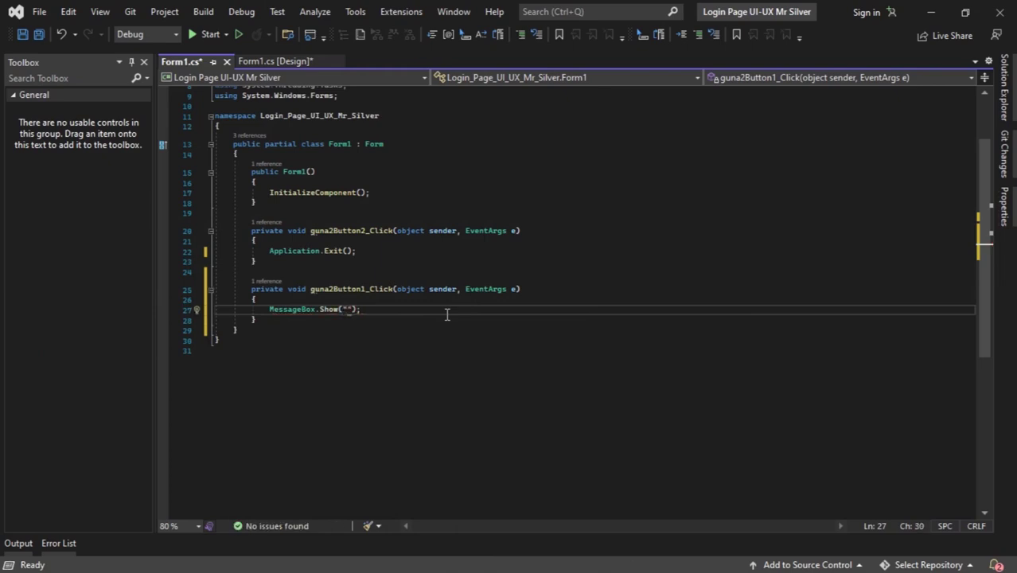
# - Give the message box a "Programmer : " text with the programmer's name, the caption "T REX" and MessageBoxButtons.OK
pyautogui.write('"Programmer : MrSilver')
pyautogui.write(',"T REX')
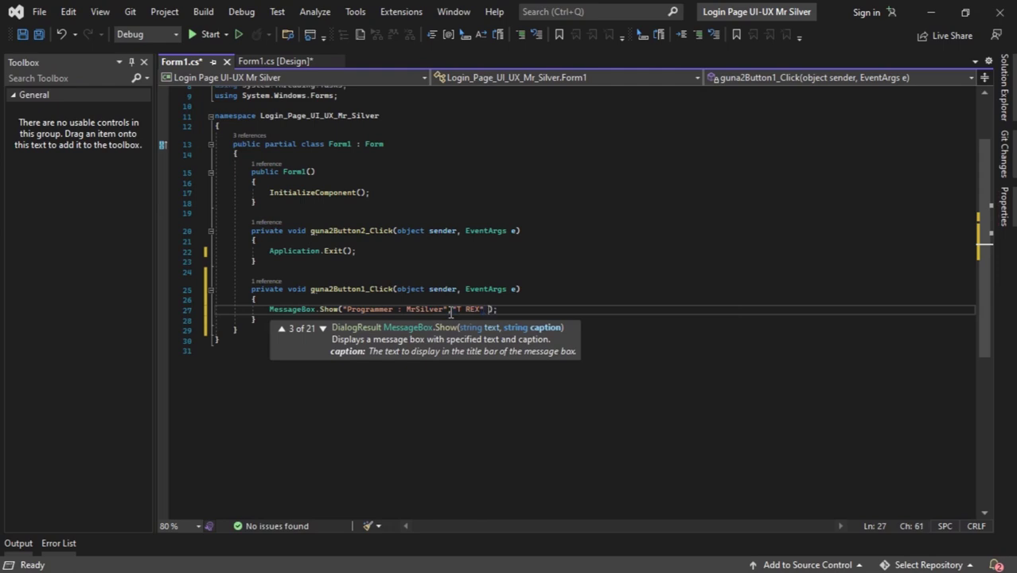
pyautogui.write(',ME')
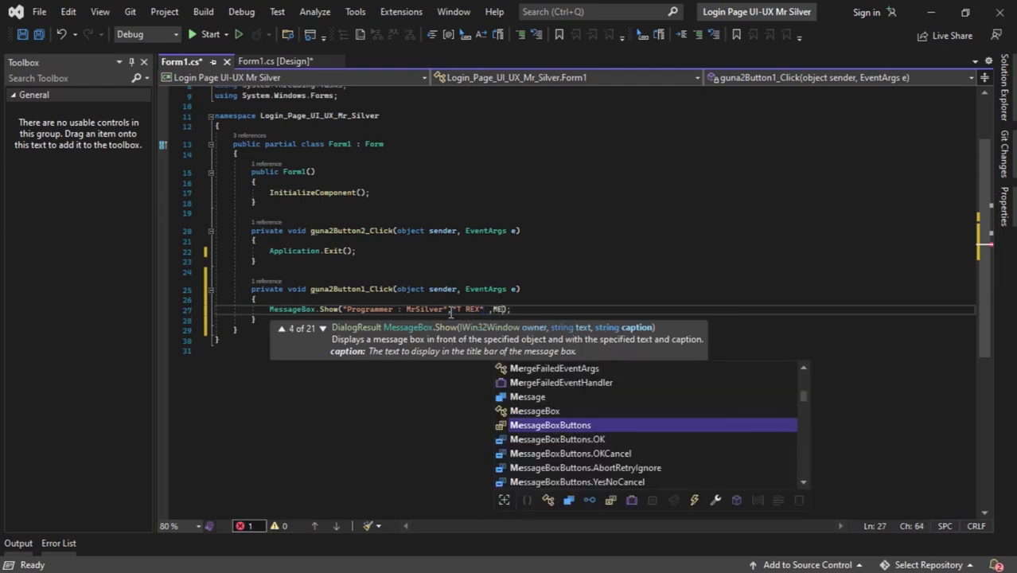
pyautogui.press('Tab')
pyautogui.write('.')
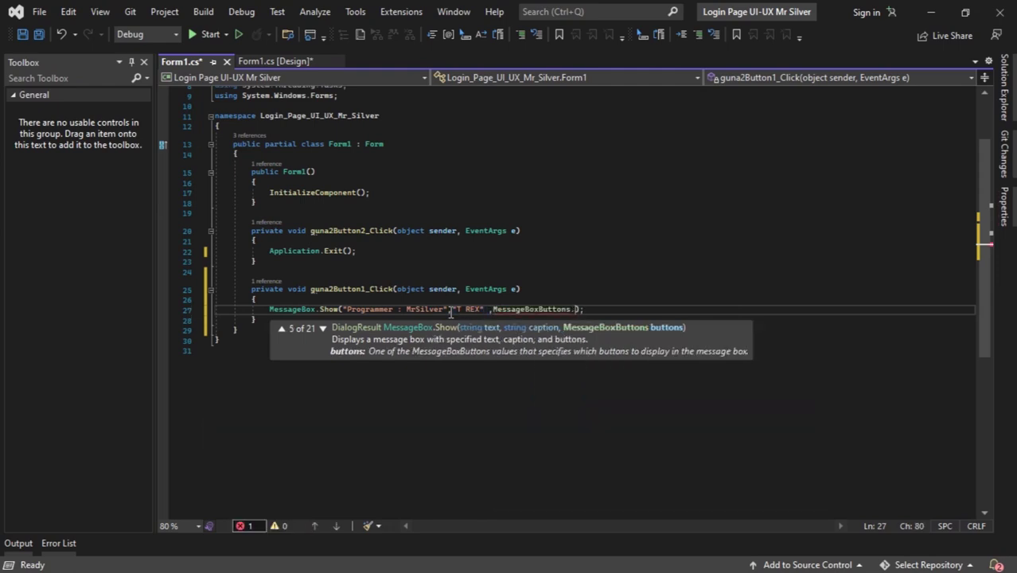
pyautogui.press('Down')
pyautogui.press('Up')
pyautogui.press('Tab')
pyautogui.write(',')
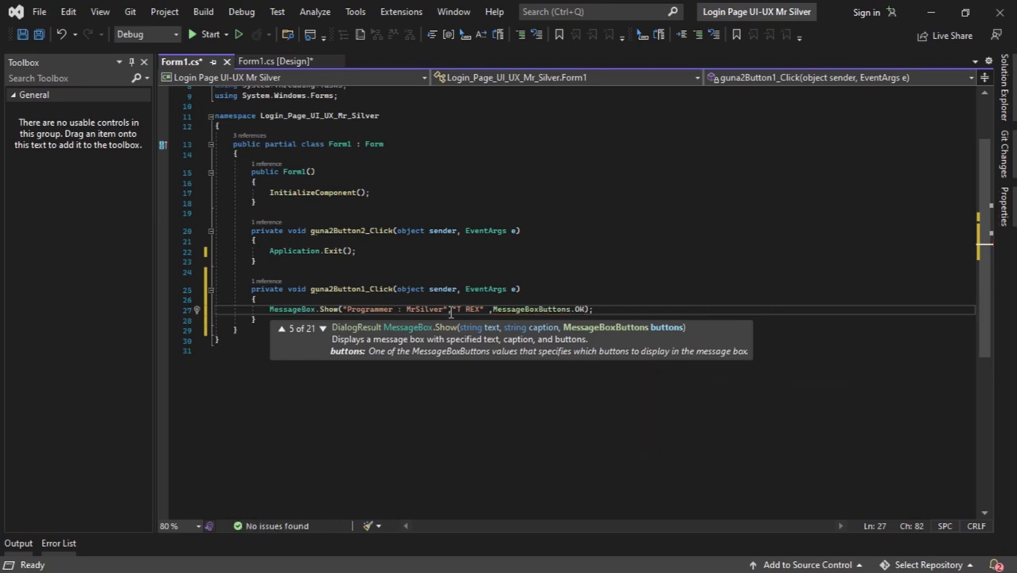
# - Add MessageBoxIcon.Information as the icon argument of the Login handler's message box
pyautogui.write('MES')
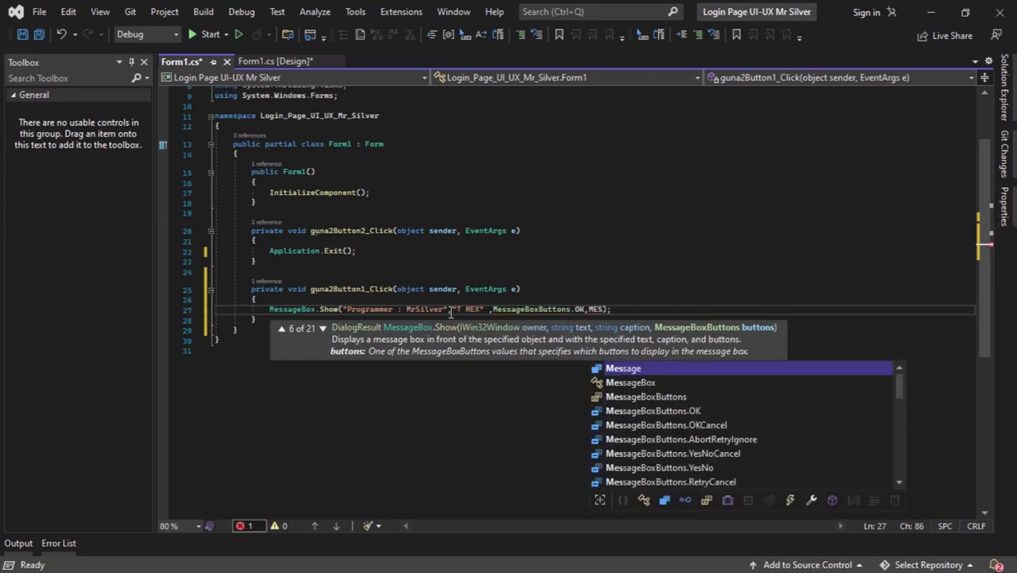
pyautogui.press('Down')
pyautogui.press('Down')
pyautogui.press('Down')
pyautogui.press('Down')
pyautogui.press('Down')
pyautogui.press('Down')
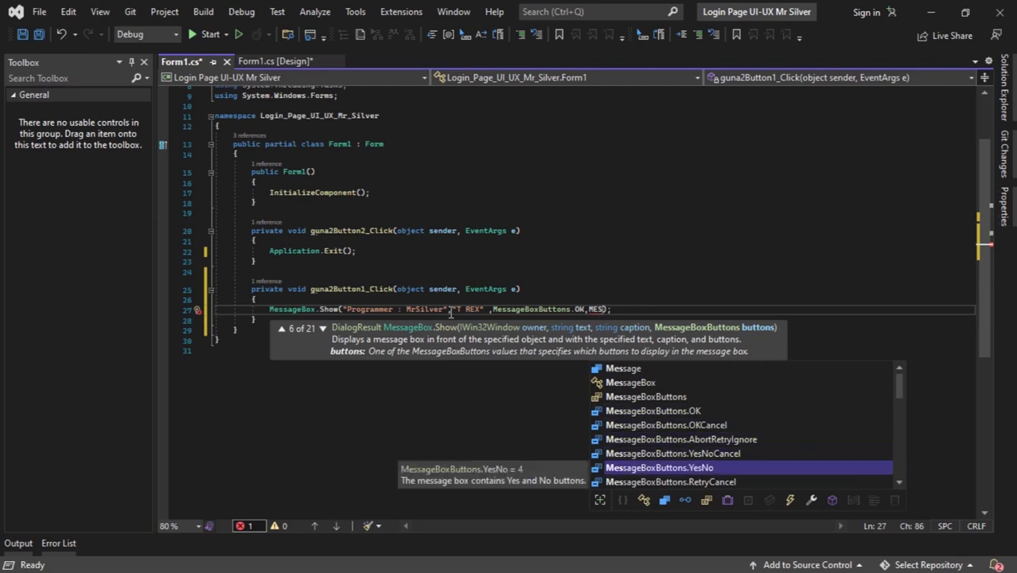
pyautogui.press('Down')
pyautogui.press('Down')
pyautogui.press('Down')
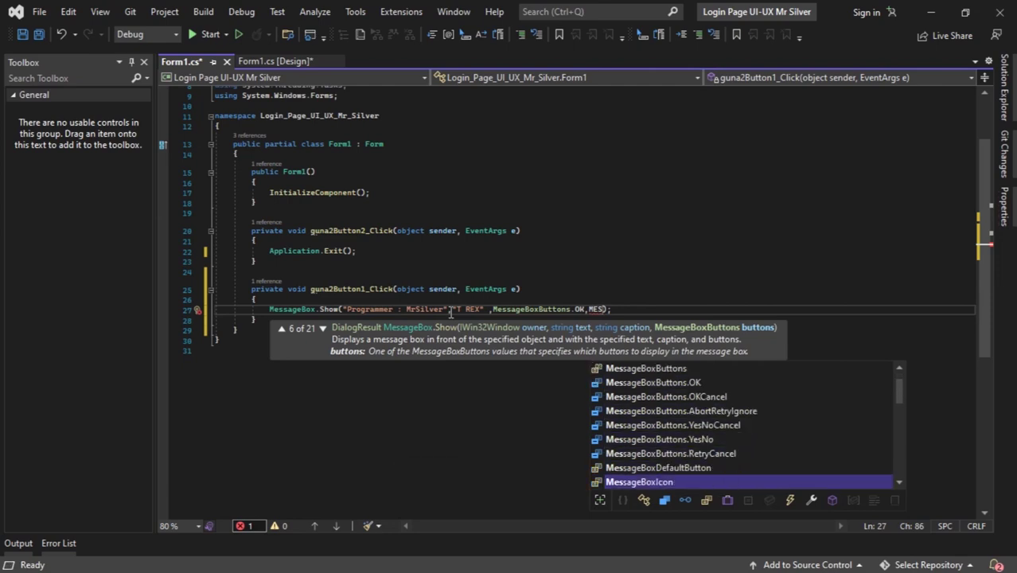
pyautogui.press('Tab')
pyautogui.write('.')
pyautogui.press('Down')
pyautogui.press('Up')
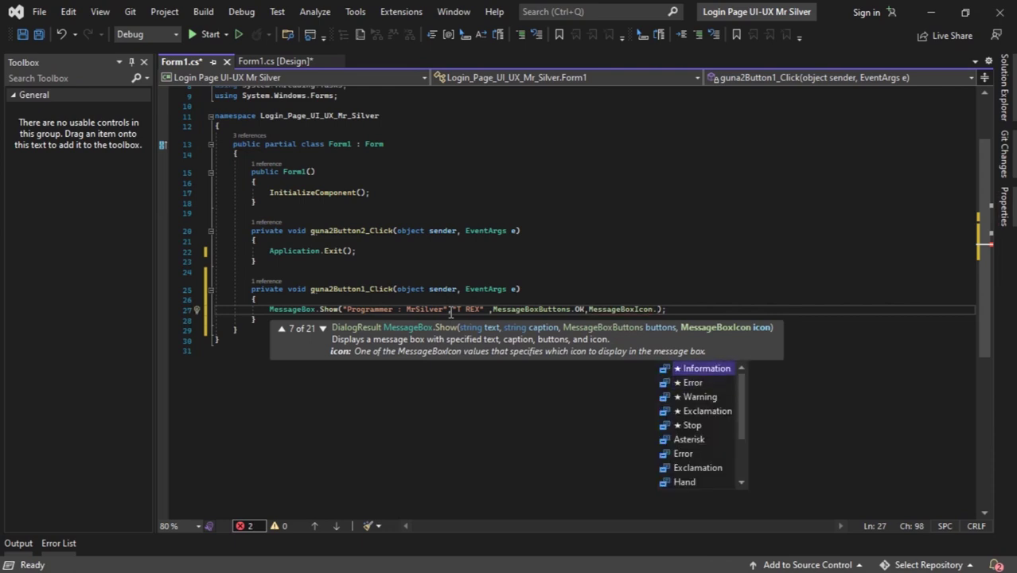
pyautogui.press('Tab')
pyautogui.click(380, 213)
# - Select the form in the designer, copy the Main swatch's HTML code #F4DDEC from Color.png with iColorPicker, and return to Visual Studio
pyautogui.click(277, 61)
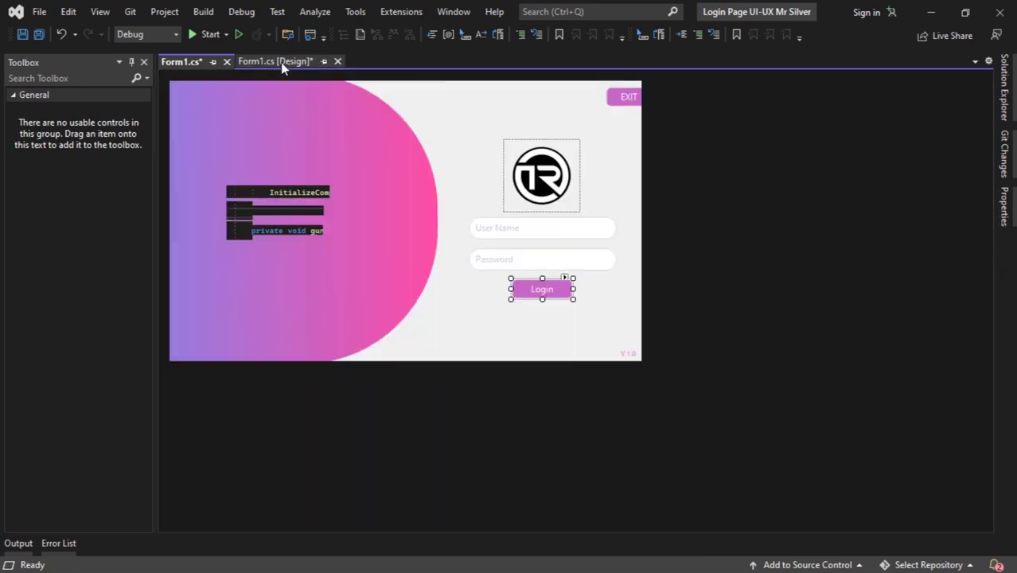
pyautogui.click(482, 134)
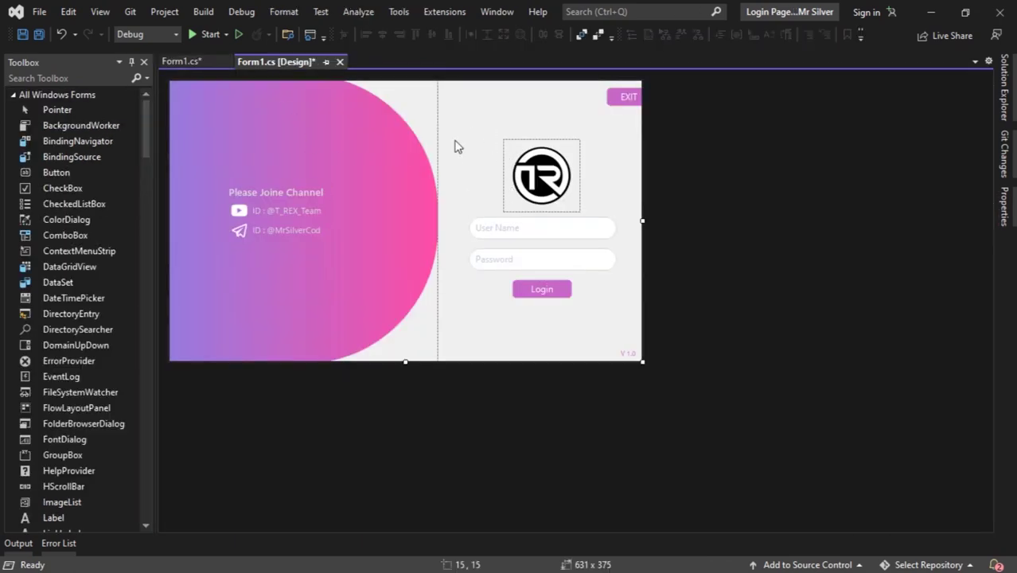
pyautogui.click(905, 37)
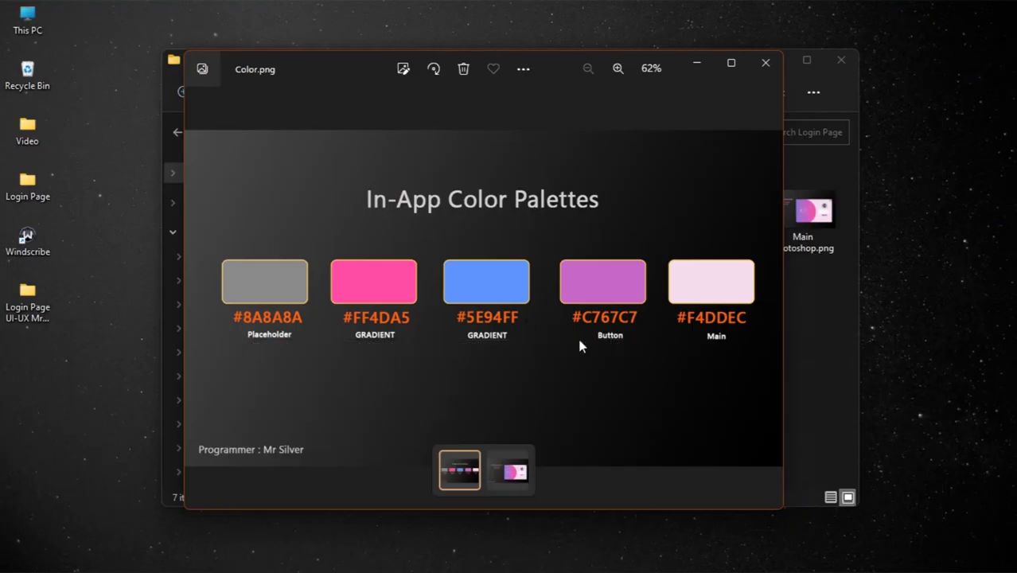
pyautogui.click(591, 558)
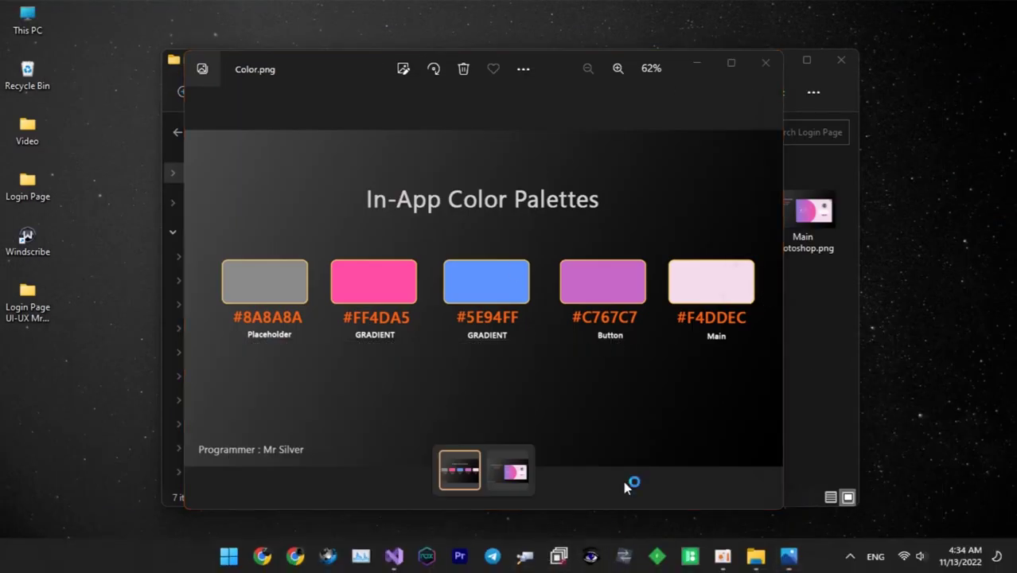
pyautogui.moveTo(465, 94); pyautogui.dragTo(859, 83)
pyautogui.moveTo(829, 128); pyautogui.dragTo(732, 279)
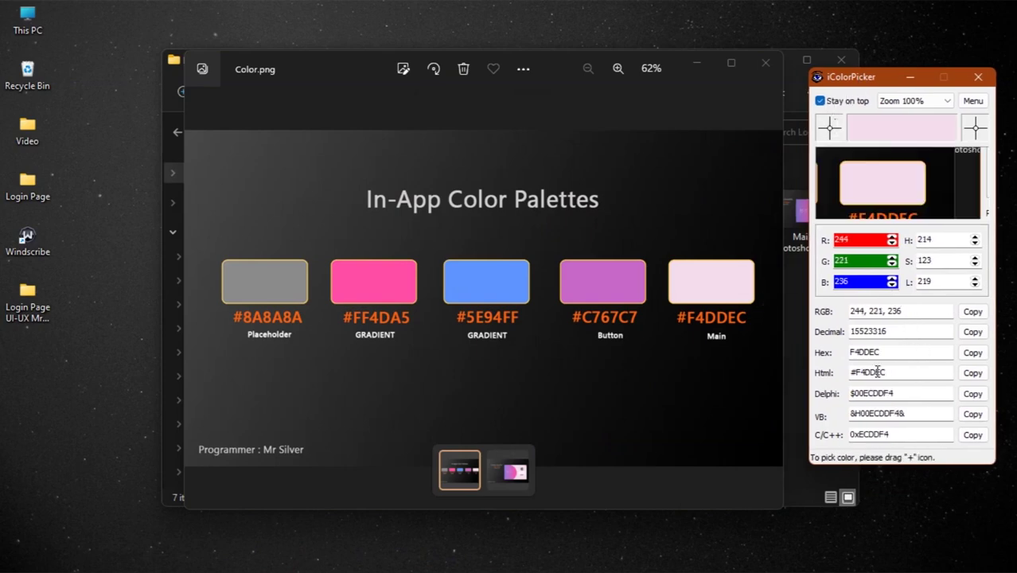
pyautogui.click(973, 373)
pyautogui.click(911, 77)
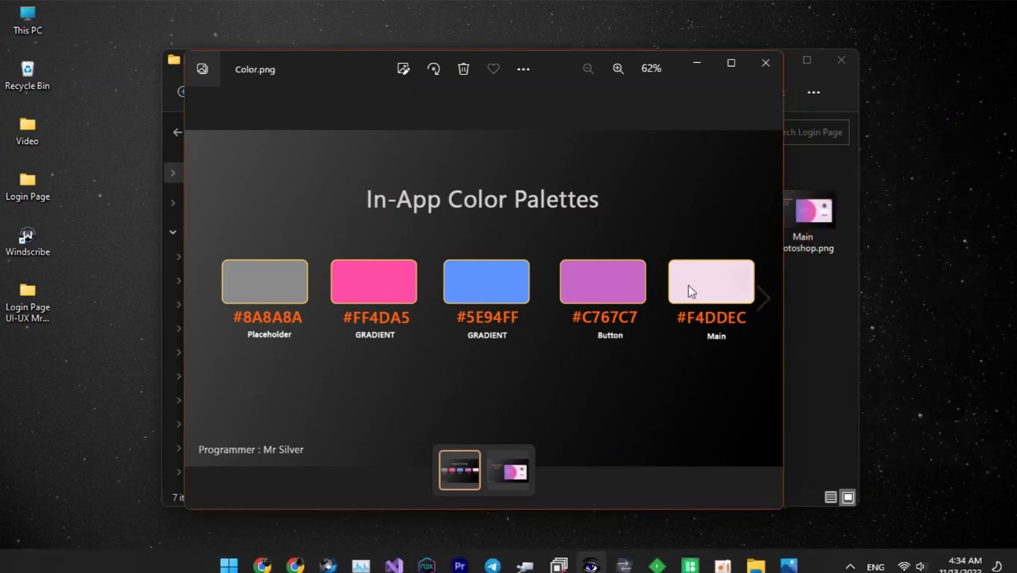
pyautogui.click(398, 561)
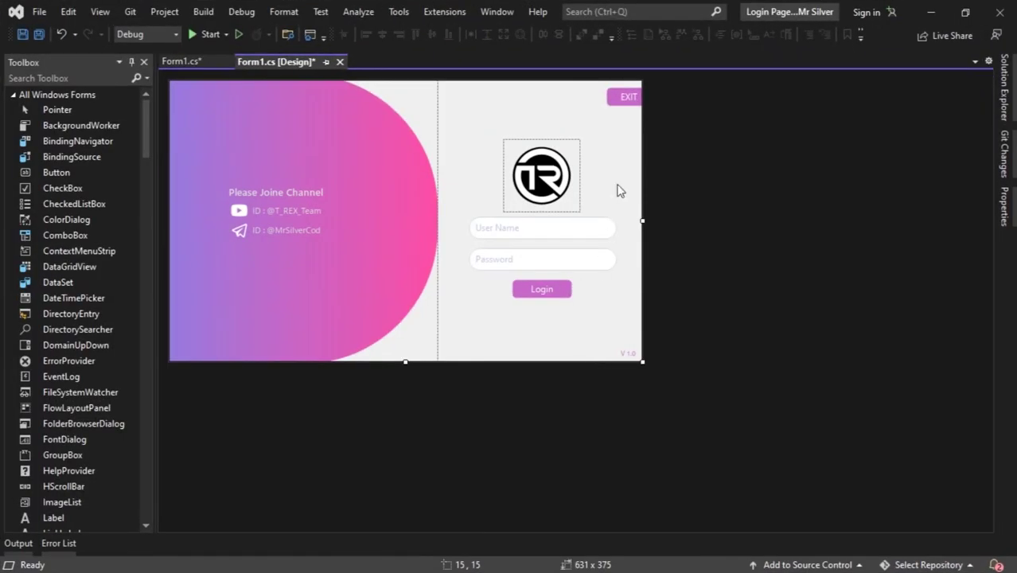